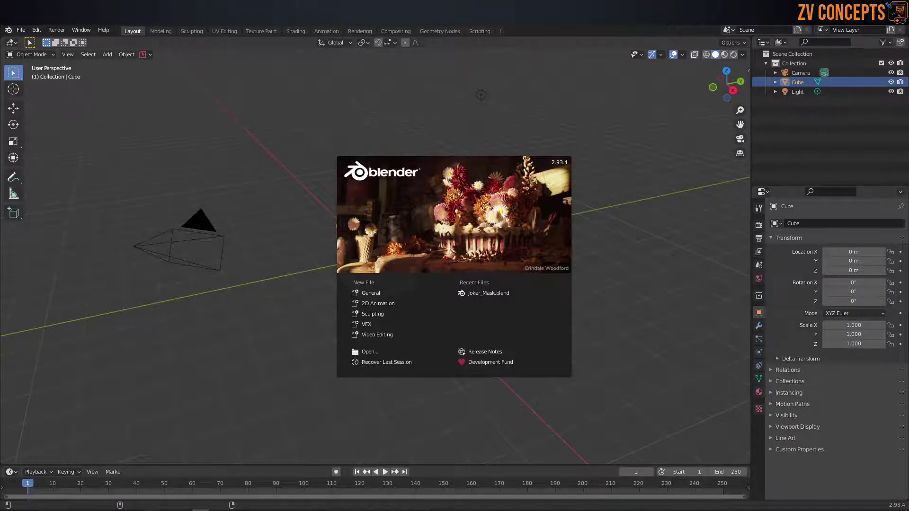
Step: Return to the blender.org download page and start downloading the Blender 2.93.4 Windows installer
{"action": "mouse_move", "coordinate": [102, 505]}
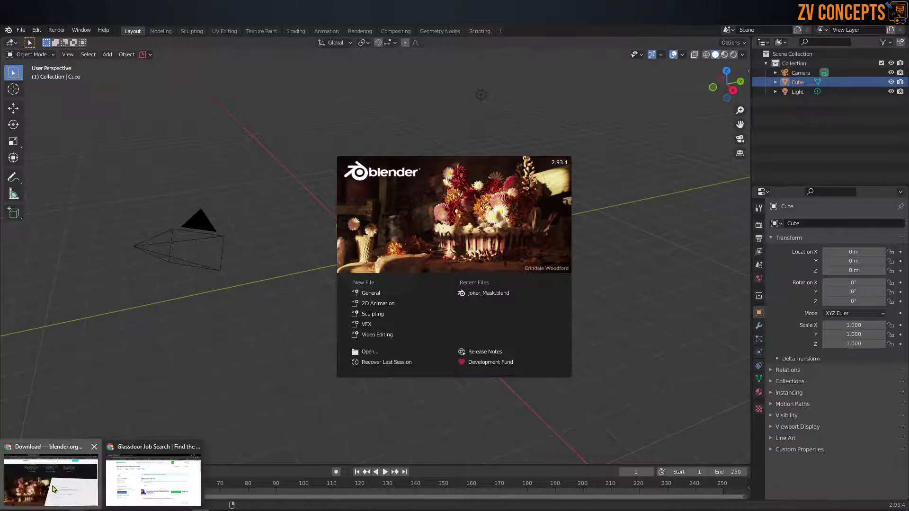
{"action": "left_click", "coordinate": [52, 478]}
{"action": "left_click", "coordinate": [213, 35]}
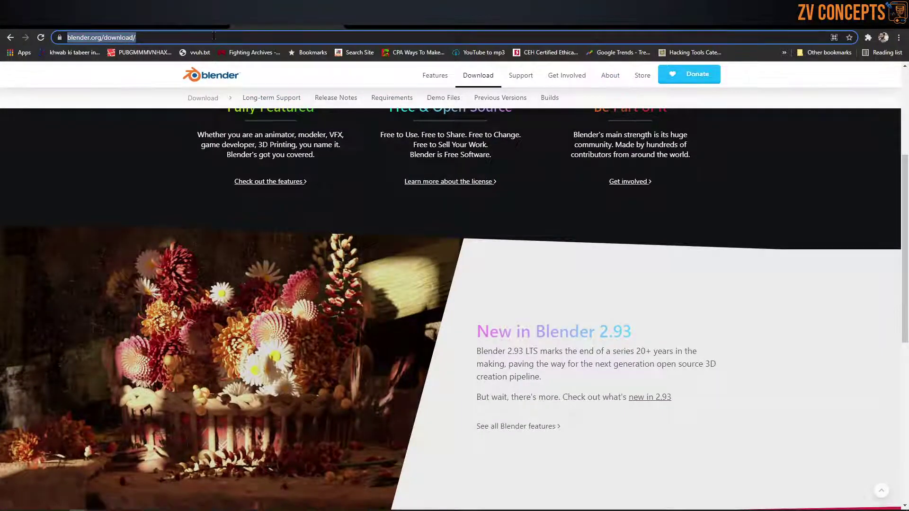
{"action": "scroll", "coordinate": [389, 178], "scroll_direction": "down", "scroll_amount": 4}
{"action": "scroll", "coordinate": [442, 238], "scroll_direction": "up", "scroll_amount": 6}
{"action": "scroll", "coordinate": [443, 238], "scroll_direction": "up", "scroll_amount": 2}
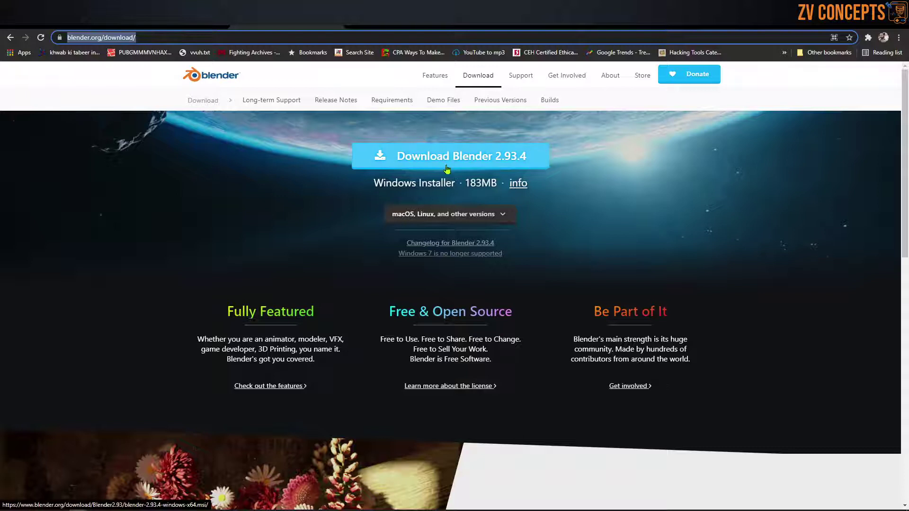
{"action": "left_click", "coordinate": [519, 164]}
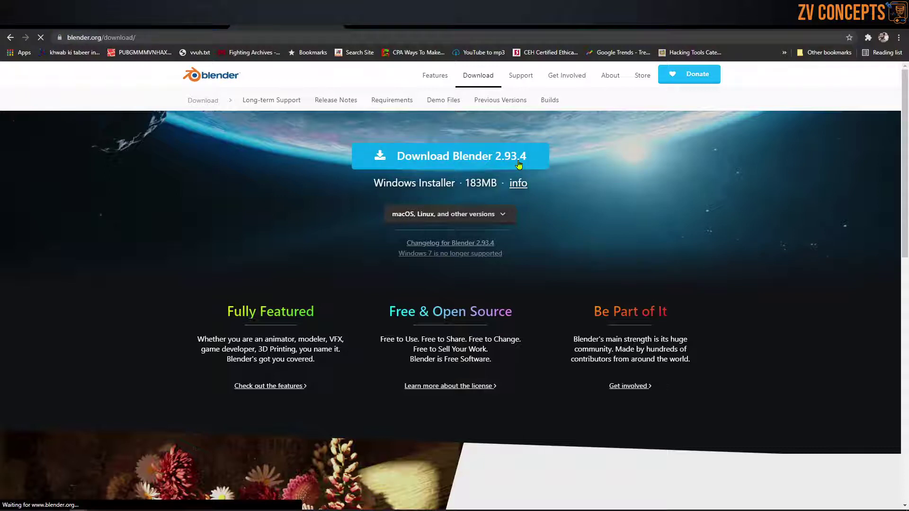
Step: Dismiss the download warning bar at the bottom of the browser
{"action": "scroll", "coordinate": [444, 290], "scroll_direction": "down", "scroll_amount": 5}
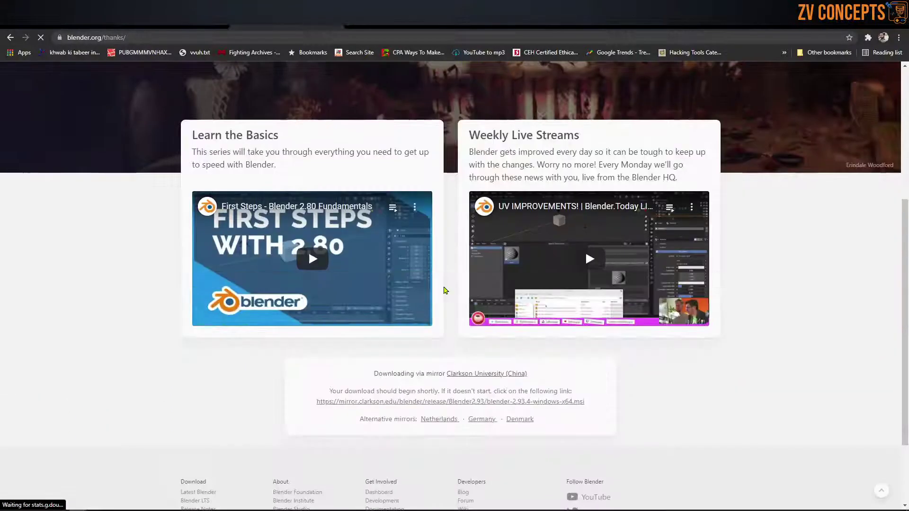
{"action": "scroll", "coordinate": [320, 284], "scroll_direction": "up", "scroll_amount": 5}
{"action": "scroll", "coordinate": [323, 275], "scroll_direction": "down", "scroll_amount": 6}
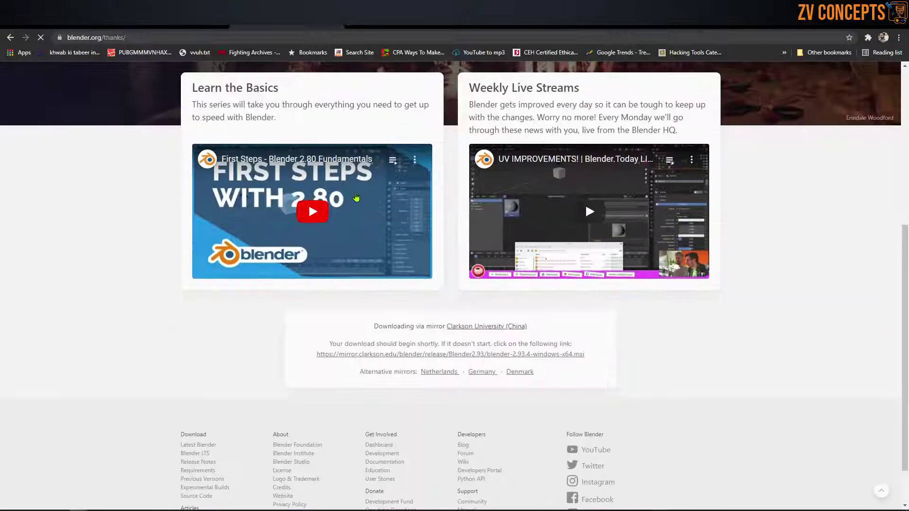
{"action": "scroll", "coordinate": [415, 250], "scroll_direction": "up", "scroll_amount": 3}
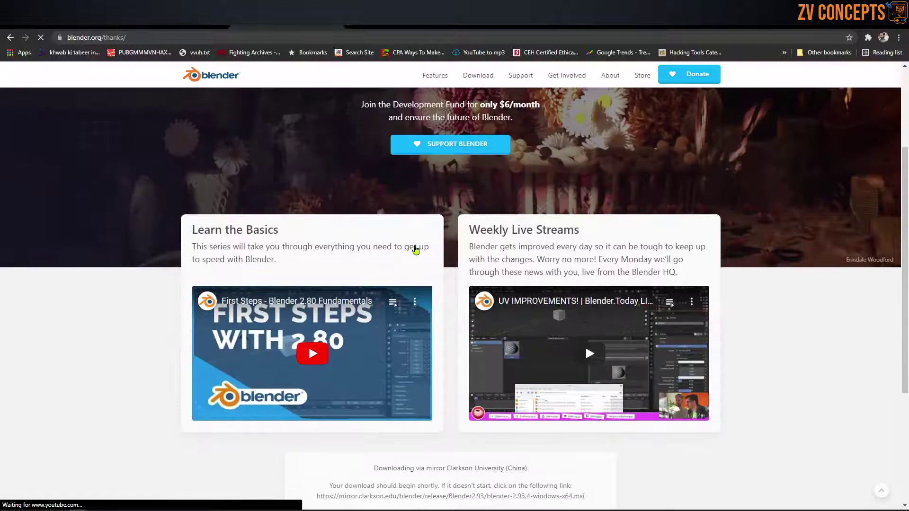
{"action": "scroll", "coordinate": [415, 250], "scroll_direction": "up", "scroll_amount": 3}
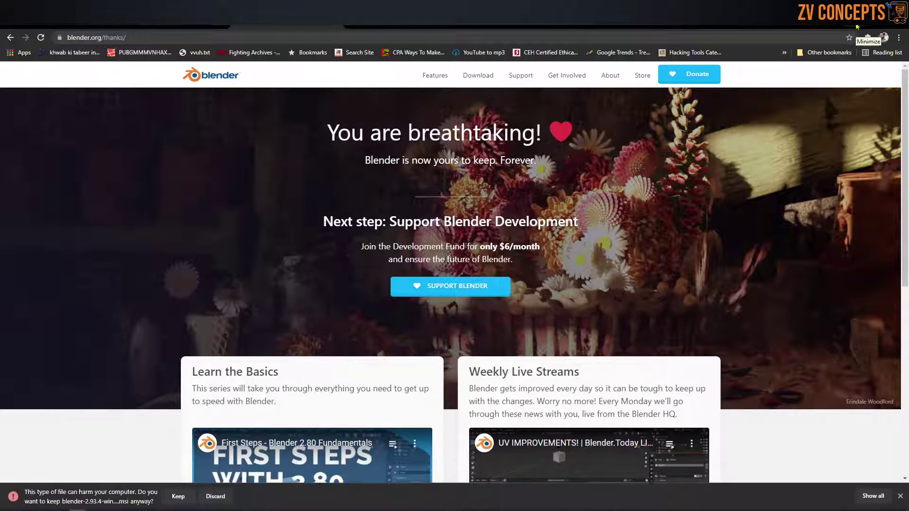
{"action": "left_click", "coordinate": [219, 496]}
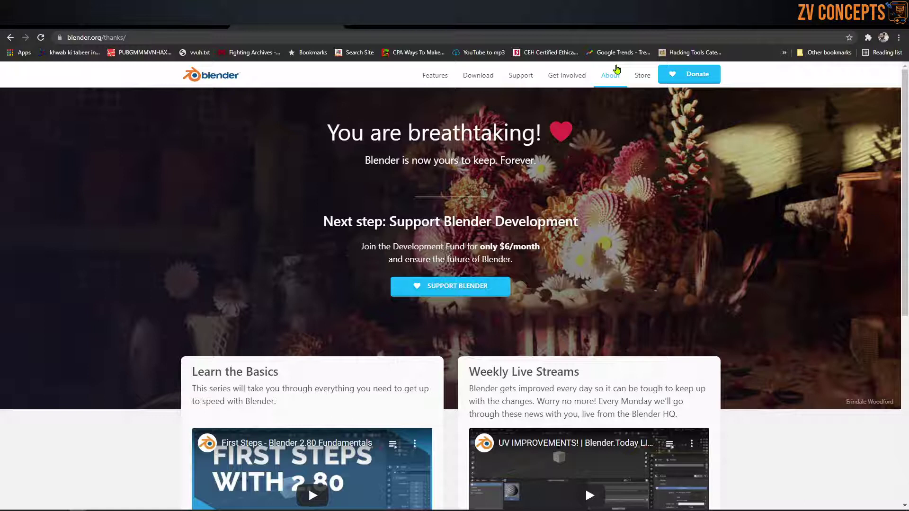
Step: In a new tab, search Google for 'blender eevee render'
{"action": "left_click", "coordinate": [354, 21]}
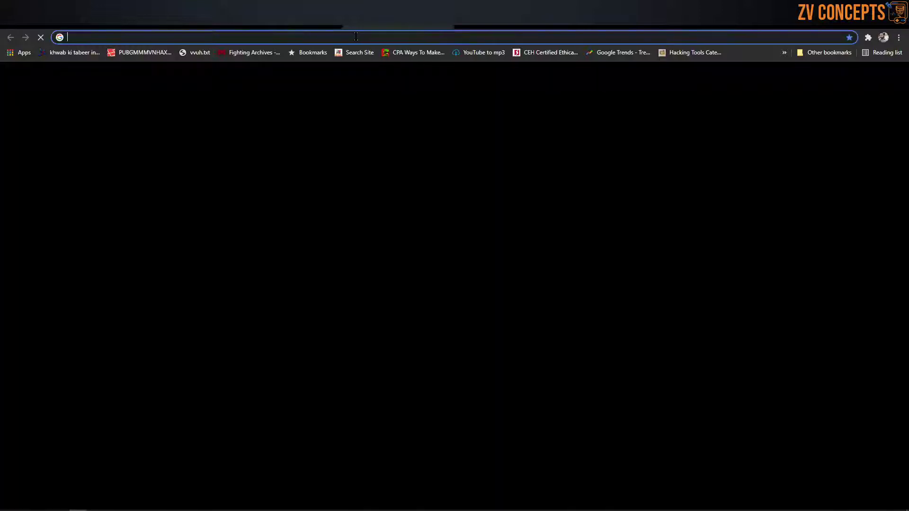
{"action": "left_click", "coordinate": [355, 36]}
{"action": "type", "text": "blen"}
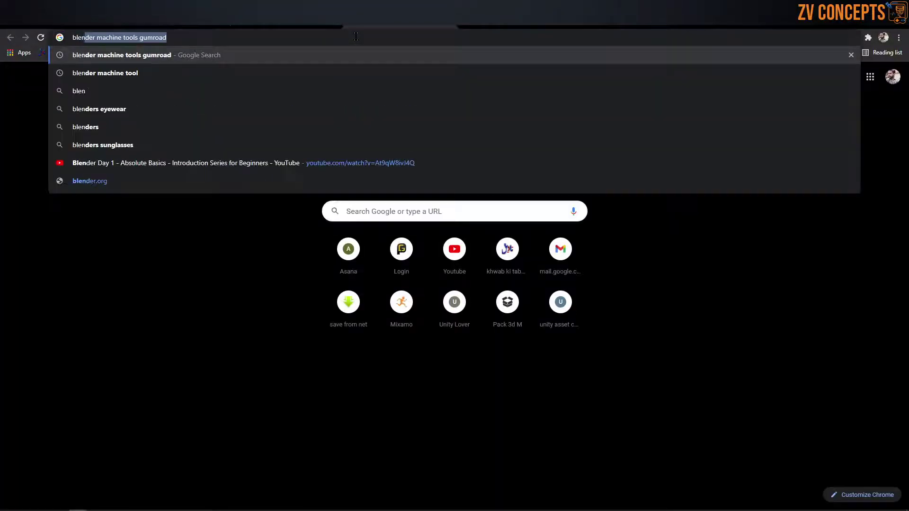
{"action": "type", "text": "der eev"}
{"action": "key", "text": "Down"}
{"action": "type", "text": "render"}
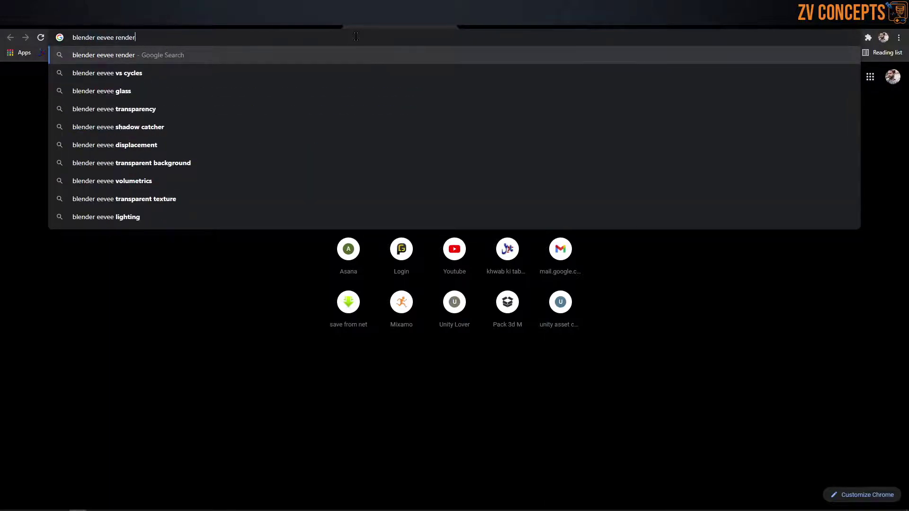
{"action": "key", "text": "Return"}
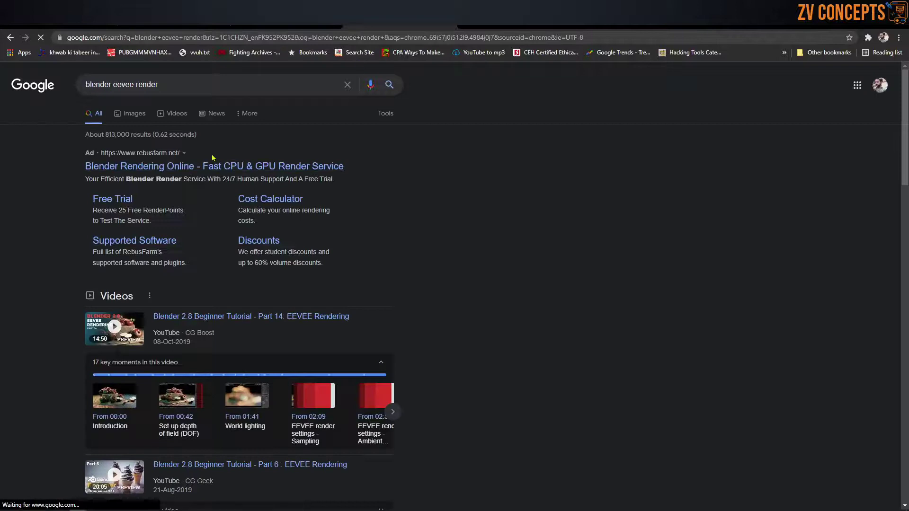
Step: Show image results and preview the 'Introduction — Blender Manual' tiger render
{"action": "left_click", "coordinate": [132, 112]}
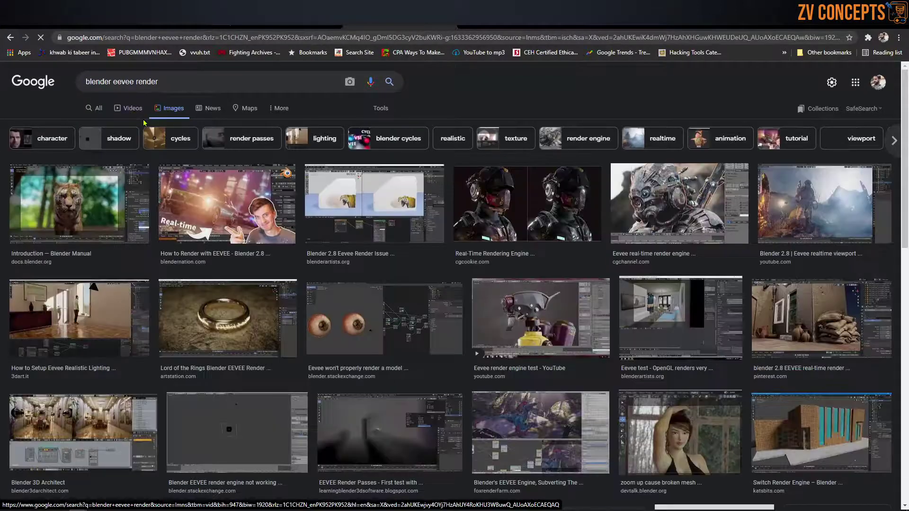
{"action": "left_click", "coordinate": [94, 198]}
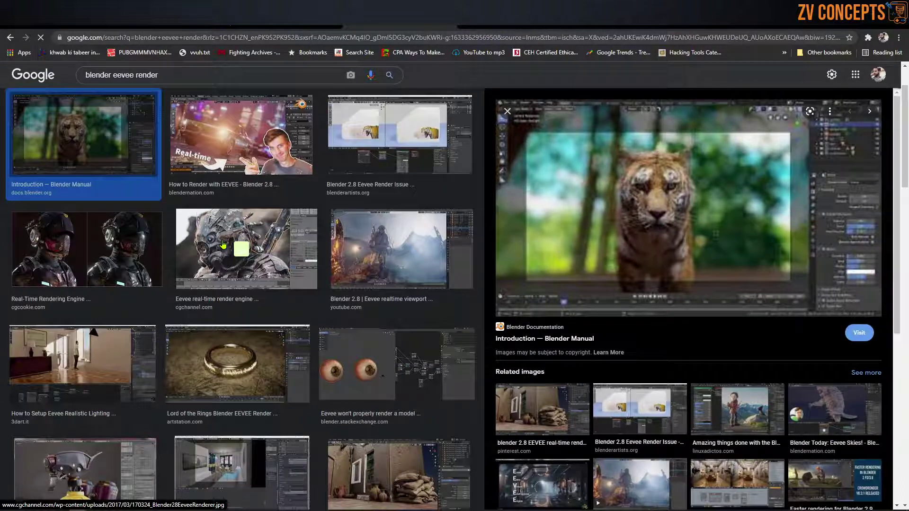
{"action": "mouse_move", "coordinate": [123, 132]}
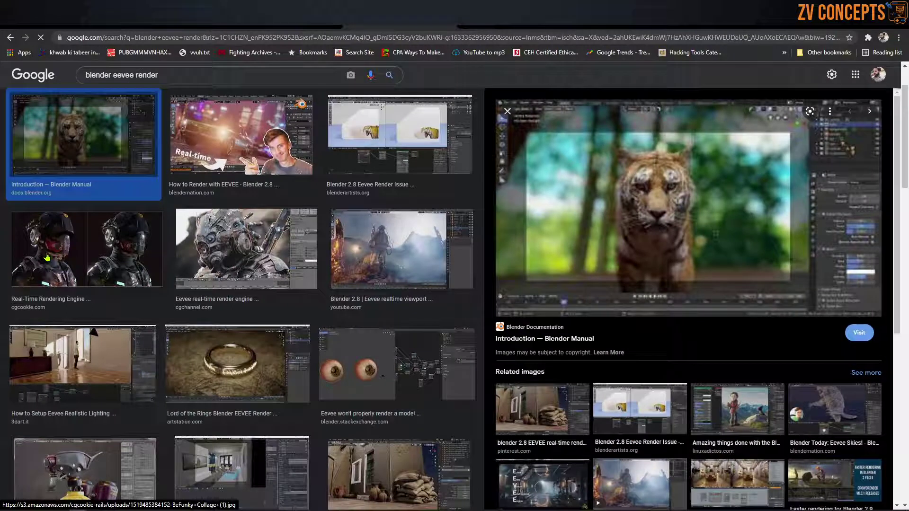
{"action": "mouse_move", "coordinate": [82, 275]}
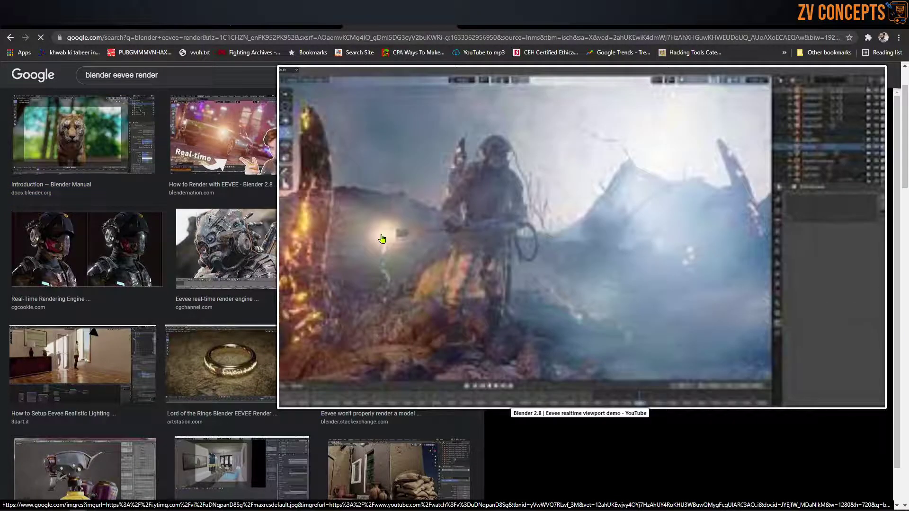
Step: Preview the Eevee viewport demo, engine test and Fox Render Farm images, then return to blender.org
{"action": "left_click", "coordinate": [382, 239]}
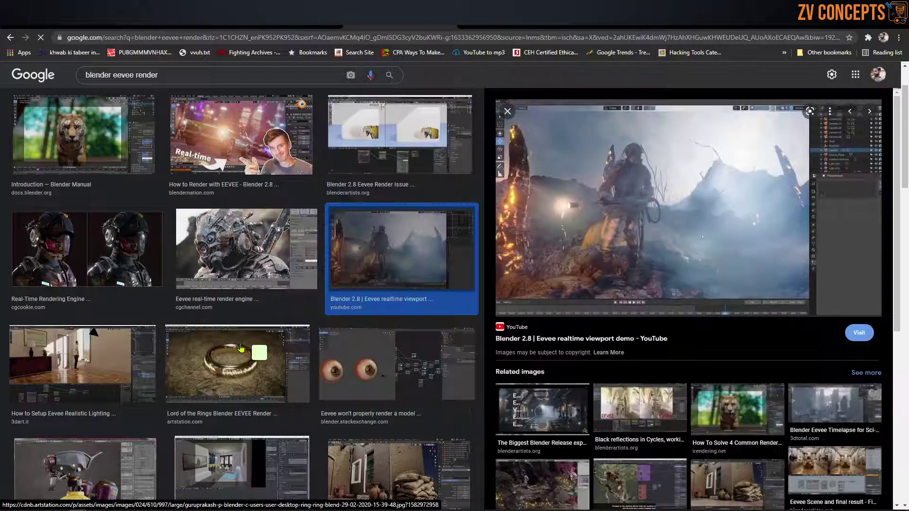
{"action": "mouse_move", "coordinate": [241, 349]}
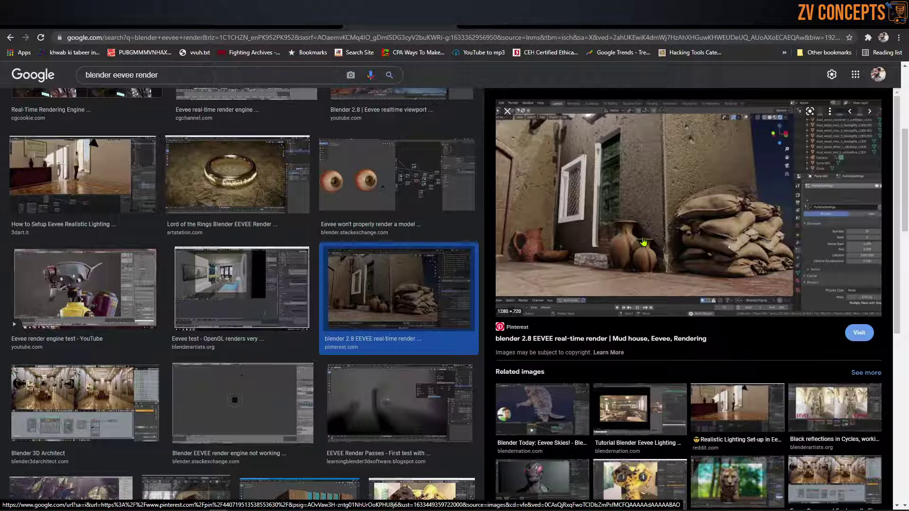
{"action": "left_click", "coordinate": [98, 293]}
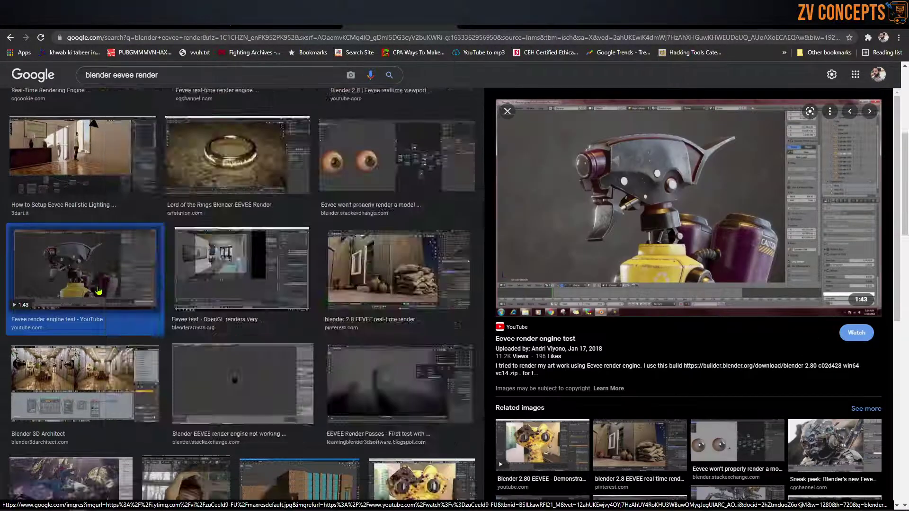
{"action": "scroll", "coordinate": [98, 291], "scroll_direction": "down", "scroll_amount": 6}
{"action": "left_click", "coordinate": [90, 185]}
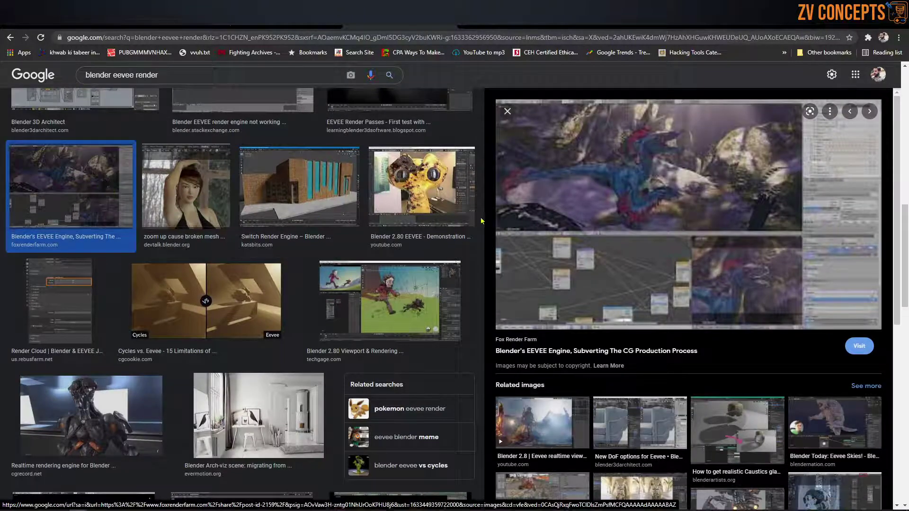
{"action": "left_click", "coordinate": [287, 21]}
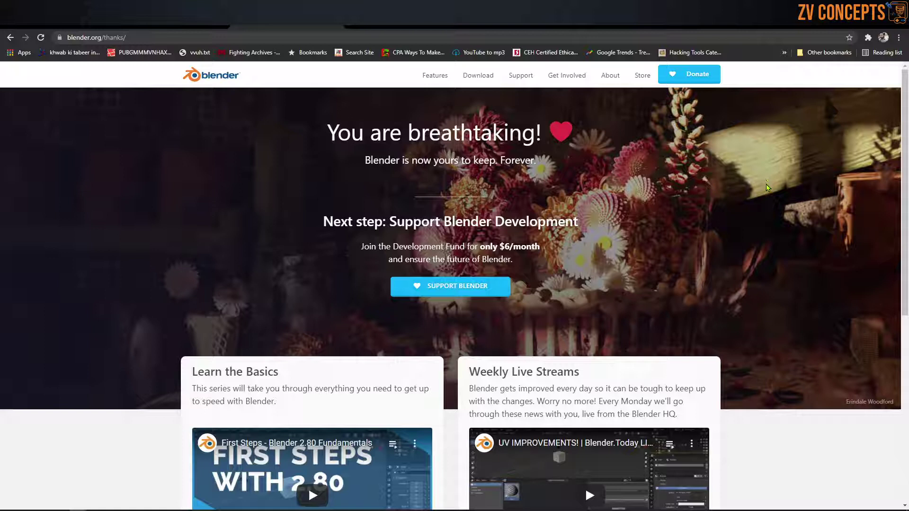
Step: Dismiss the Blender start screen and orbit the view around the default cube
{"action": "left_click", "coordinate": [353, 21]}
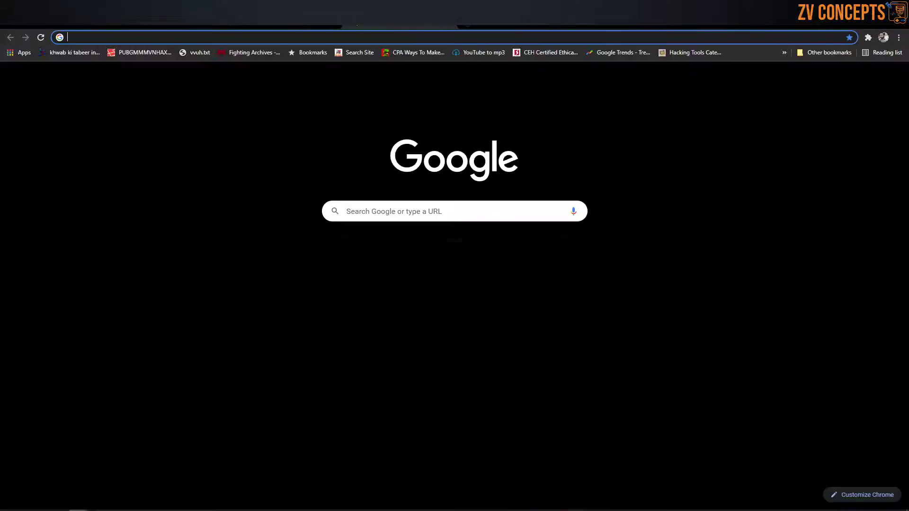
{"action": "left_click", "coordinate": [446, 21]}
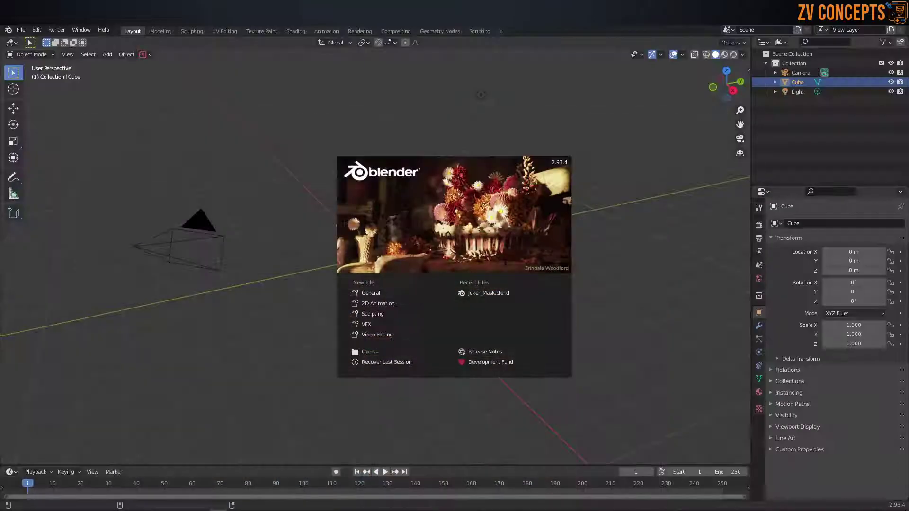
{"action": "left_click", "coordinate": [489, 110]}
{"action": "middle_click_drag", "start_coordinate": [407, 217], "coordinate": [345, 254]}
{"action": "scroll", "coordinate": [375, 227], "scroll_direction": "up", "scroll_amount": 2}
{"action": "mouse_move", "coordinate": [375, 227]}
{"action": "middle_mouse_down"}
{"action": "mouse_move", "coordinate": [381, 218]}
{"action": "mouse_move", "coordinate": [367, 218]}
{"action": "middle_mouse_up"}
Step: Switch the cube into Edit Mode, select its top face, then return to Object Mode
{"action": "key", "text": "Tab"}
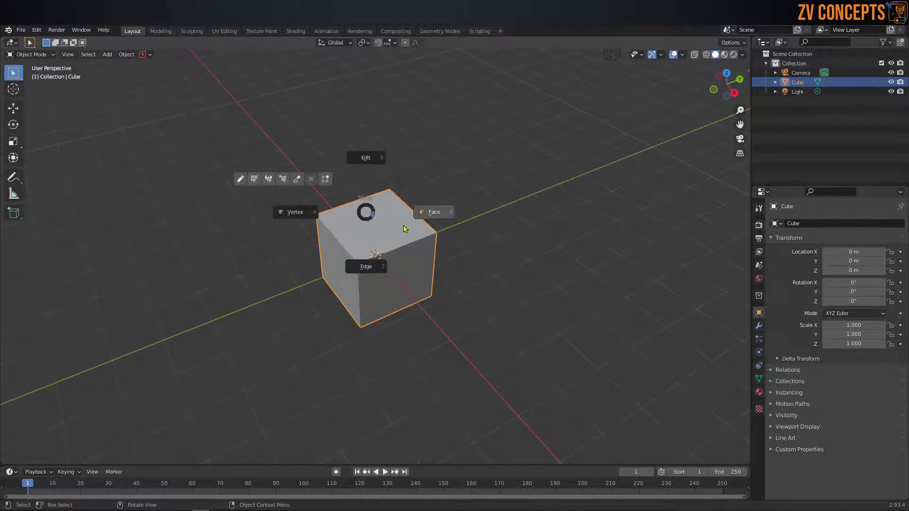
{"action": "left_click", "coordinate": [377, 208]}
{"action": "left_click", "coordinate": [380, 209]}
{"action": "key", "text": "Tab"}
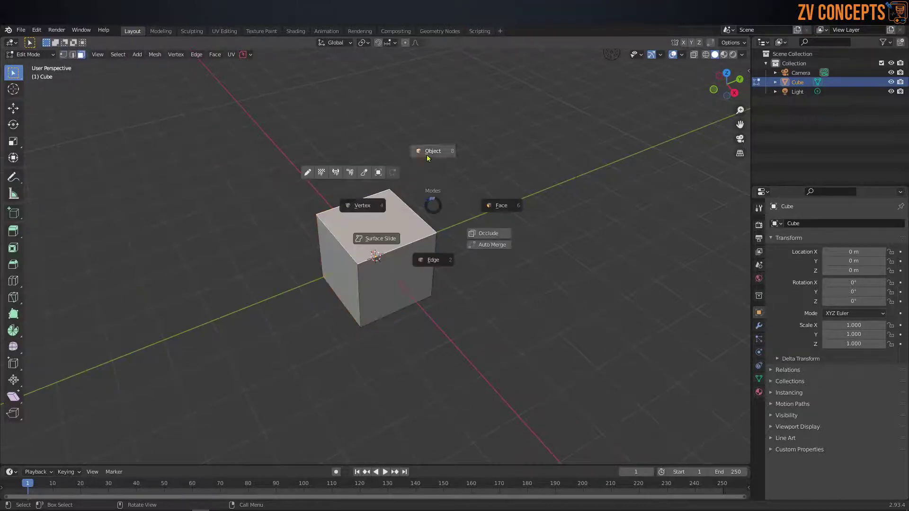
{"action": "left_click", "coordinate": [426, 151]}
{"action": "middle_click_drag", "start_coordinate": [426, 158], "coordinate": [423, 175]}
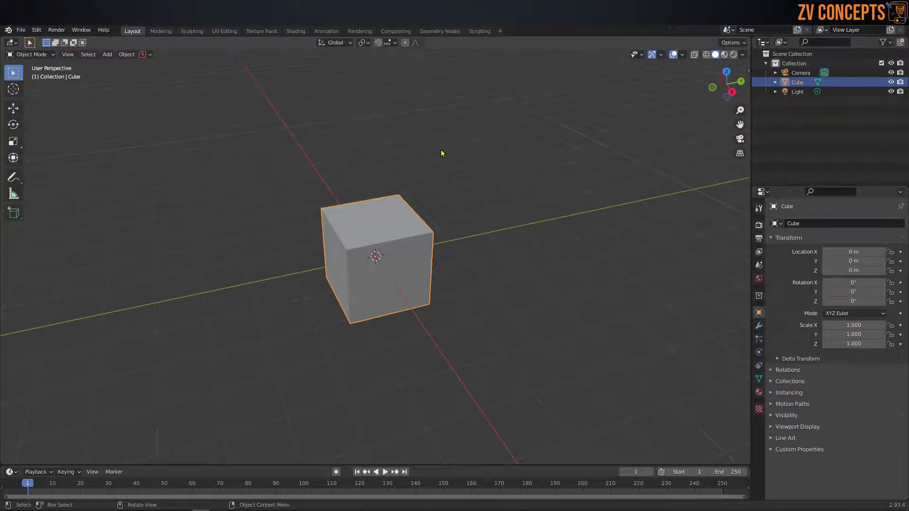
{"action": "mouse_move", "coordinate": [428, 259]}
{"action": "middle_mouse_down"}
{"action": "mouse_move", "coordinate": [444, 251]}
{"action": "mouse_move", "coordinate": [434, 258]}
{"action": "mouse_move", "coordinate": [429, 241]}
{"action": "middle_mouse_up"}
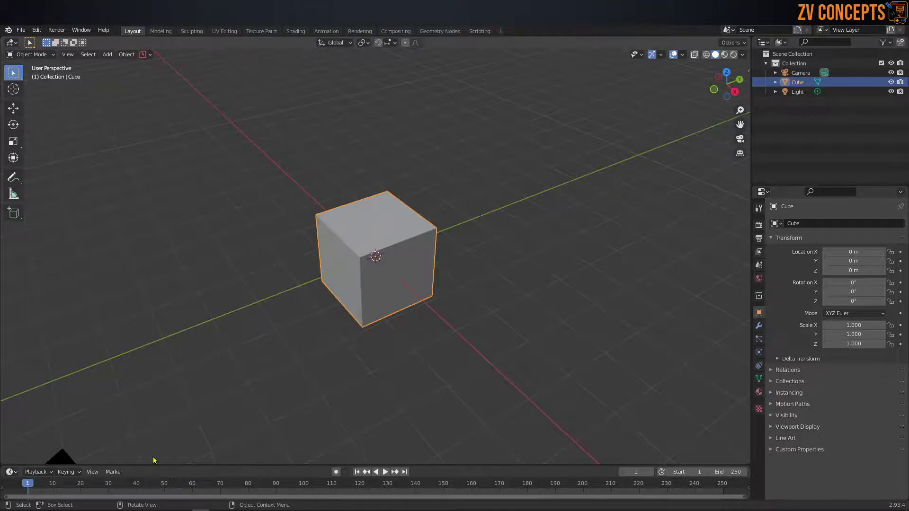
Step: On the MACHIN3tools Gumroad page, enter 0 as the fair price
{"action": "mouse_move", "coordinate": [79, 510]}
{"action": "left_click", "coordinate": [53, 478]}
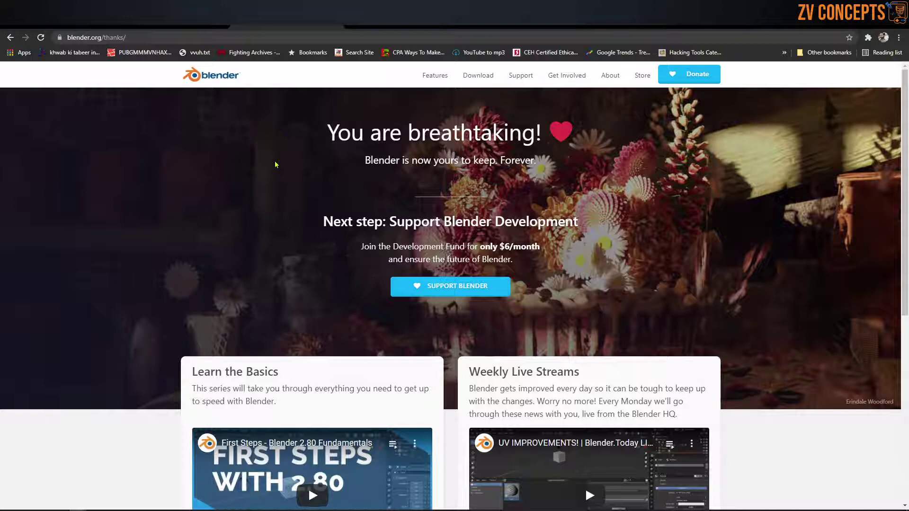
{"action": "left_click", "coordinate": [59, 21]}
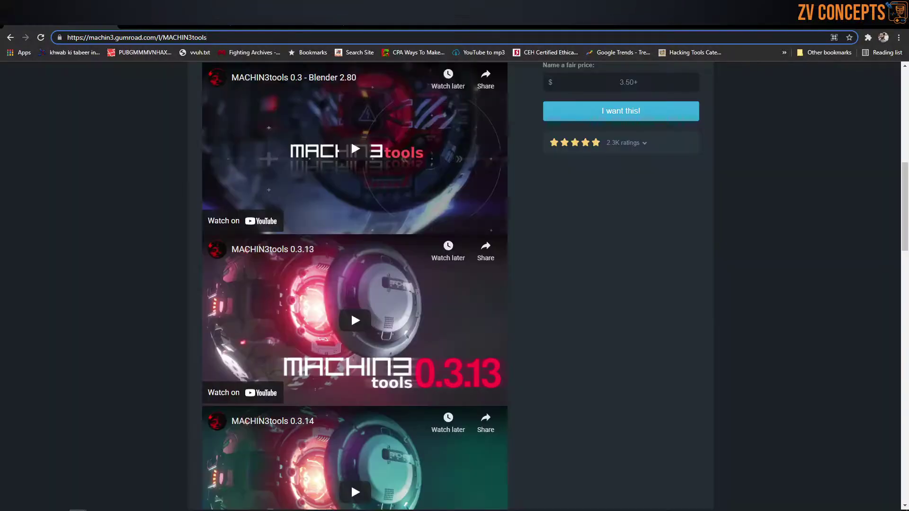
{"action": "scroll", "coordinate": [350, 311], "scroll_direction": "up", "scroll_amount": 4}
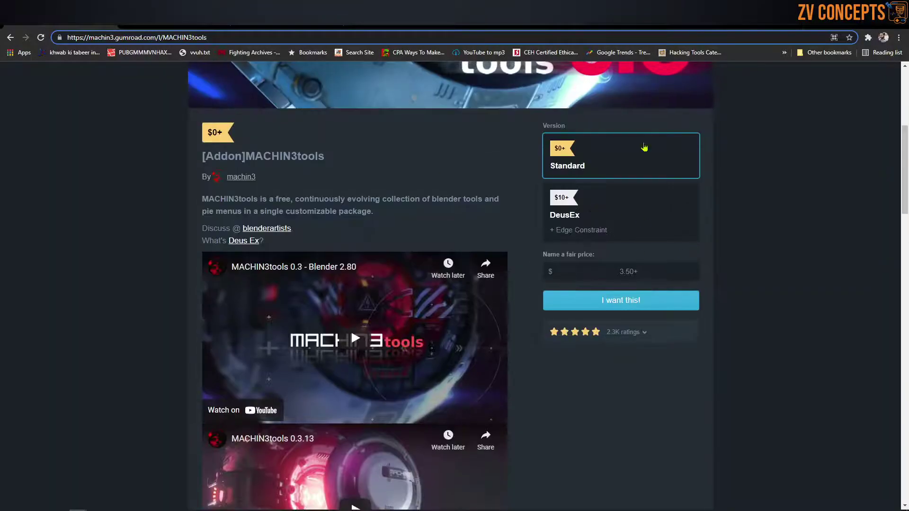
{"action": "left_click", "coordinate": [622, 271]}
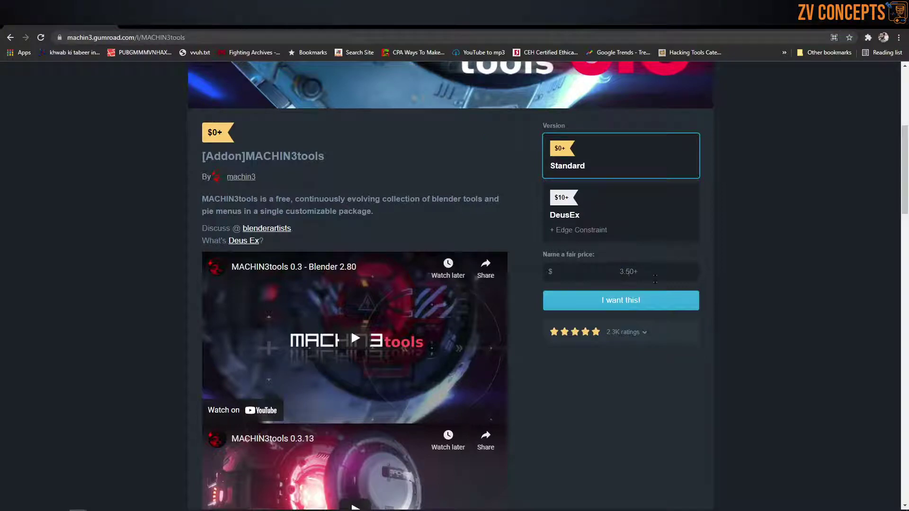
{"action": "type", "text": "0"}
Step: Start checkout for the Standard version of MACHIN3tools at price 0
{"action": "scroll", "coordinate": [684, 346], "scroll_direction": "up", "scroll_amount": 4}
{"action": "scroll", "coordinate": [672, 378], "scroll_direction": "down", "scroll_amount": 3}
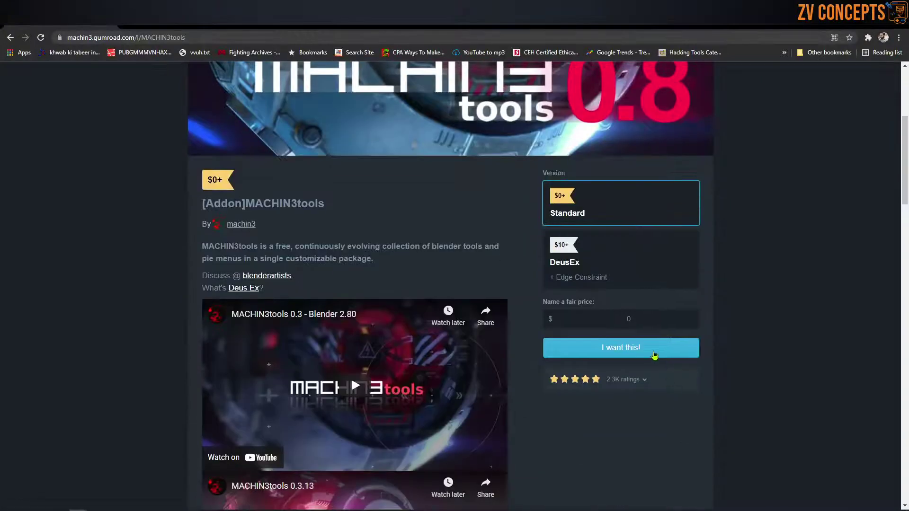
{"action": "left_click", "coordinate": [654, 354]}
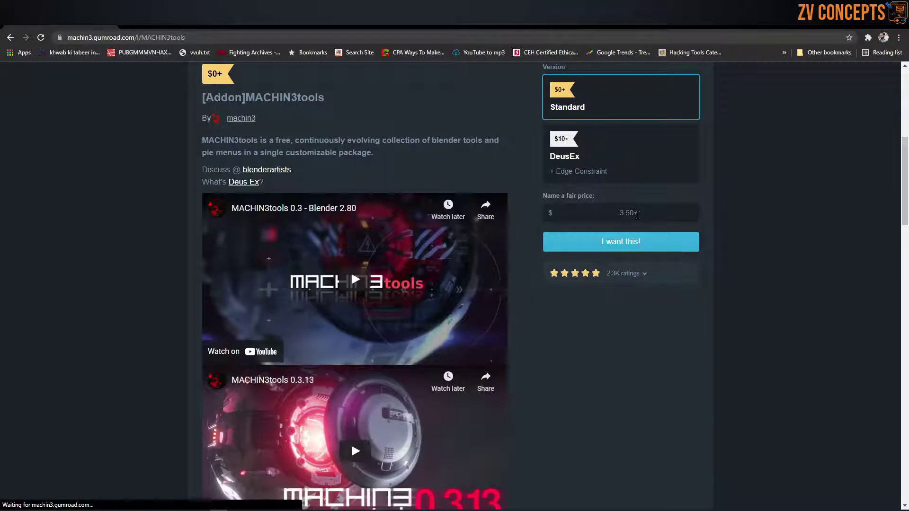
{"action": "type", "text": "0"}
Step: Fill in the account e-mail address and submit the free MACHIN3tools checkout
{"action": "left_click", "coordinate": [631, 247]}
{"action": "left_click", "coordinate": [448, 186]}
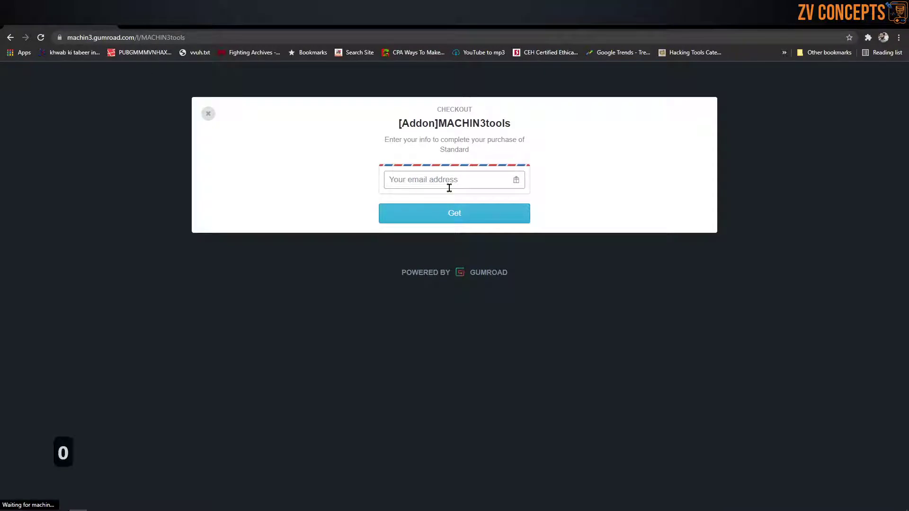
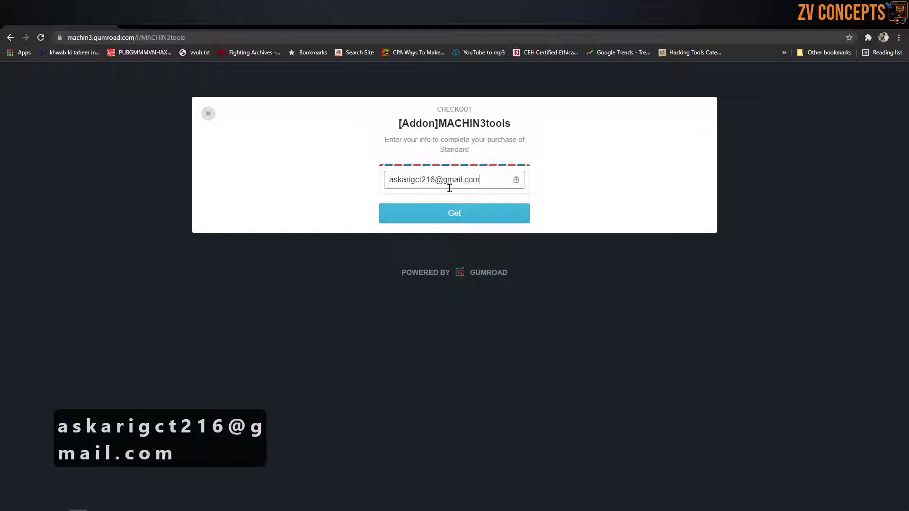
{"action": "key", "text": "Return"}
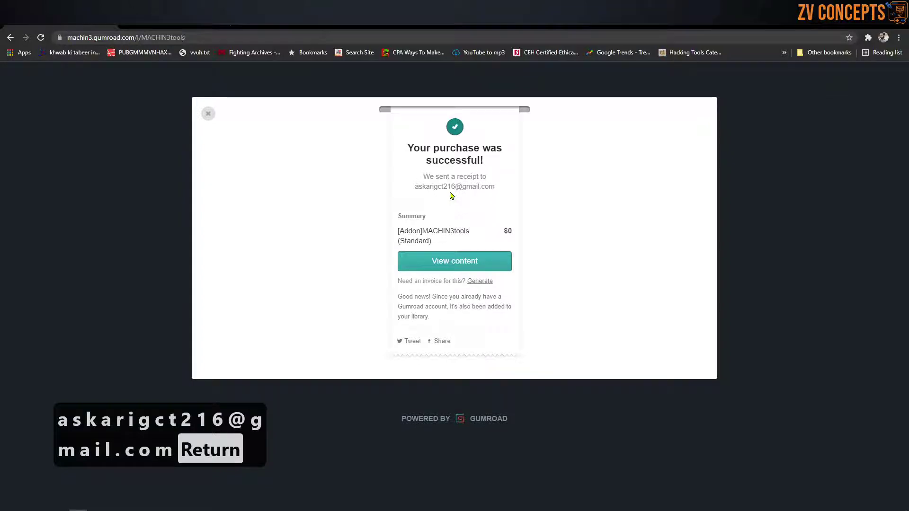
Step: Download MACHIN3tools_0.8.0.zip from the purchased content, then switch to the PowerSave page
{"action": "left_click", "coordinate": [454, 260]}
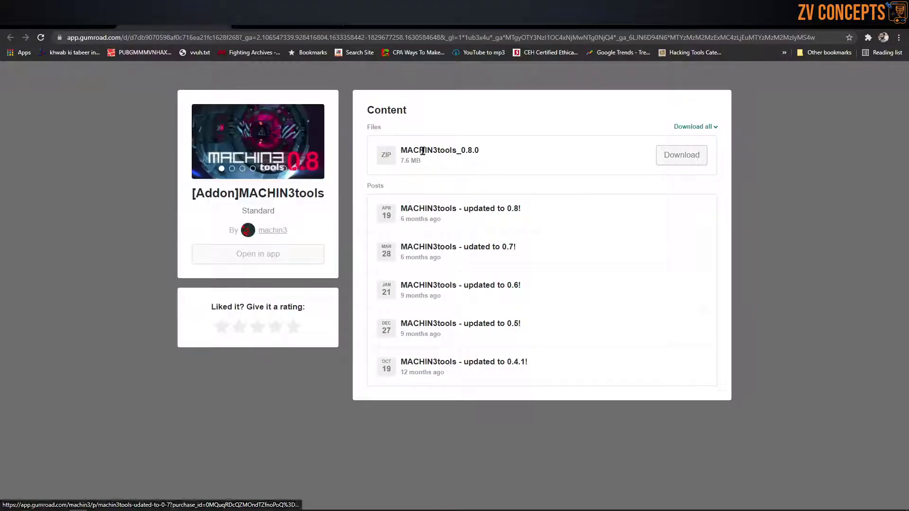
{"action": "left_click", "coordinate": [695, 160]}
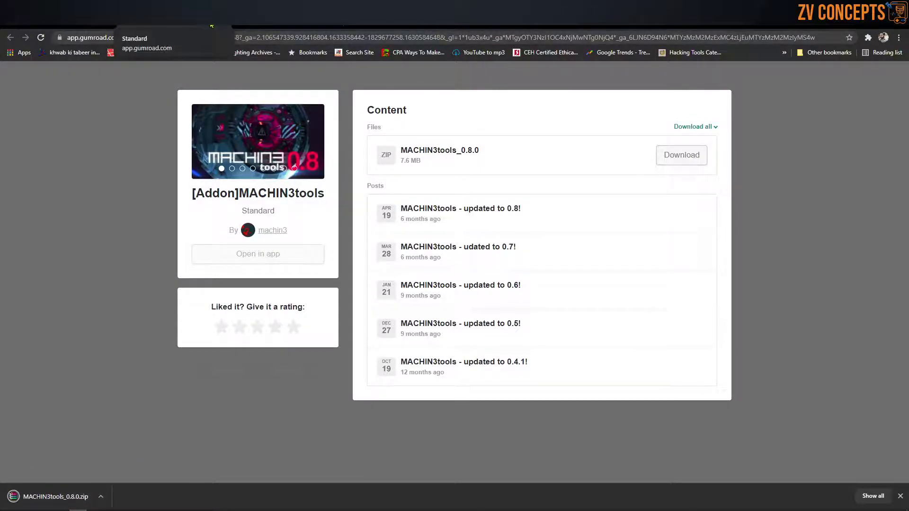
{"action": "left_click", "coordinate": [220, 27]}
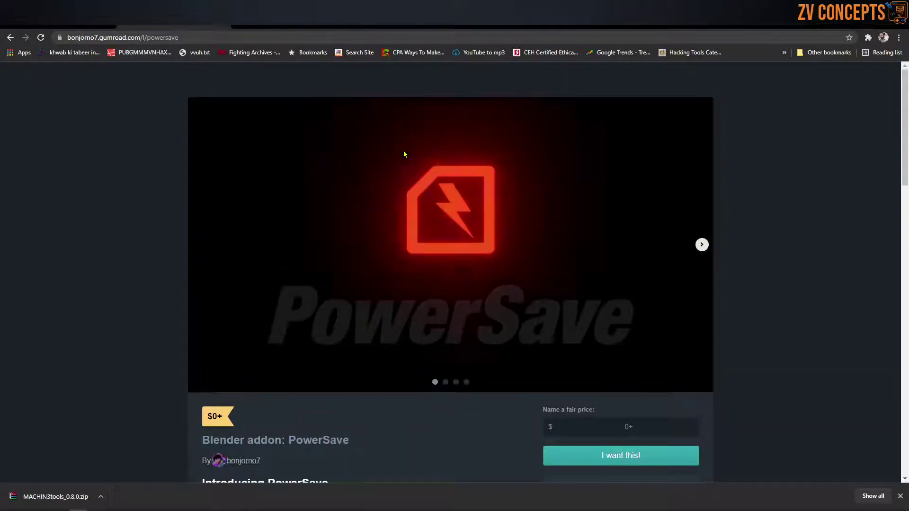
Step: Scroll the PowerSave product page and try claiming it with the price left empty
{"action": "scroll", "coordinate": [445, 161], "scroll_direction": "down", "scroll_amount": 4}
{"action": "scroll", "coordinate": [461, 166], "scroll_direction": "up", "scroll_amount": 4}
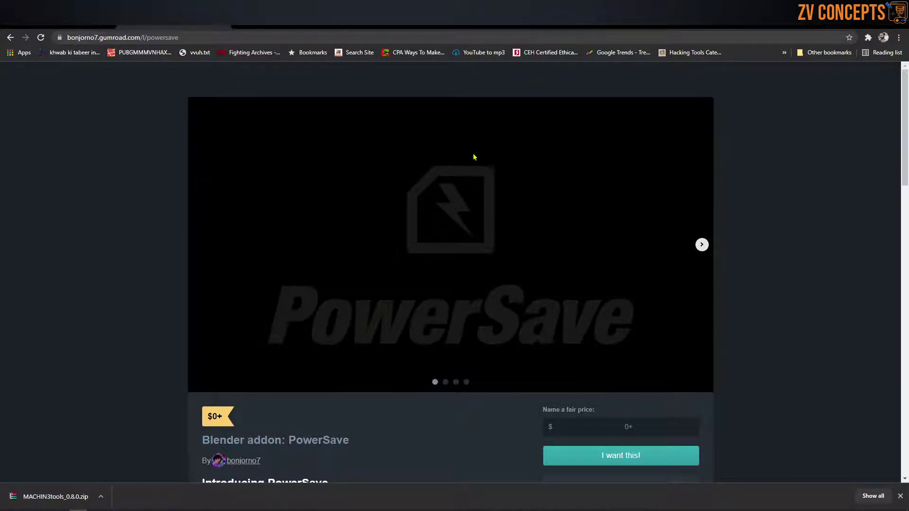
{"action": "scroll", "coordinate": [476, 156], "scroll_direction": "down", "scroll_amount": 3}
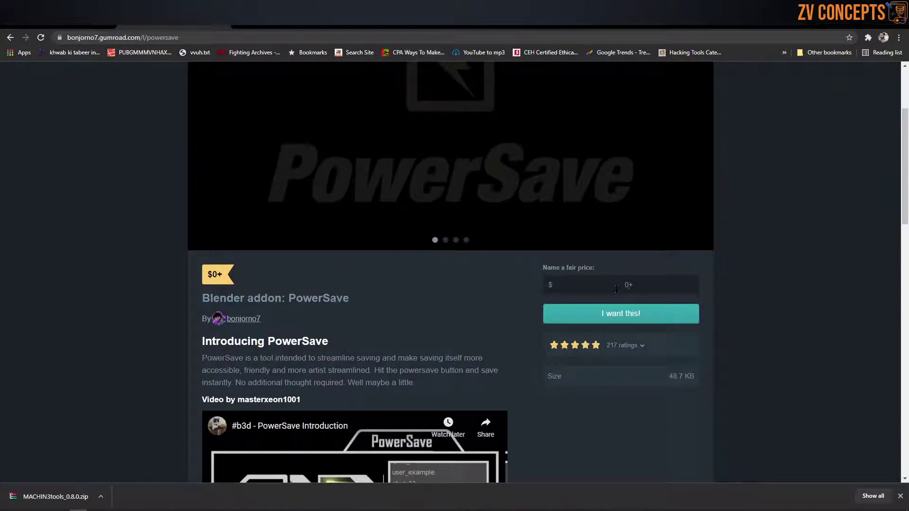
{"action": "left_click", "coordinate": [635, 314]}
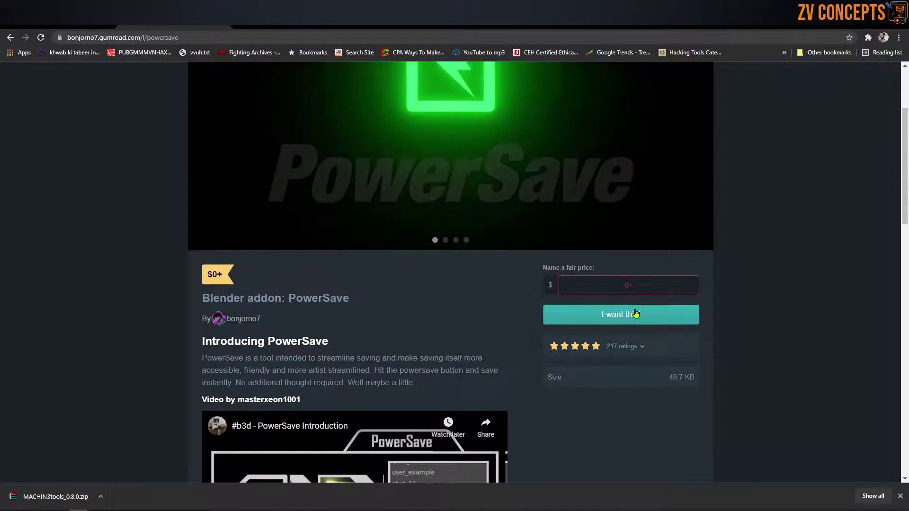
Step: Claim PowerSave at price 0, entering the account e-mail address at checkout
{"action": "left_click", "coordinate": [633, 284]}
{"action": "type", "text": "0"}
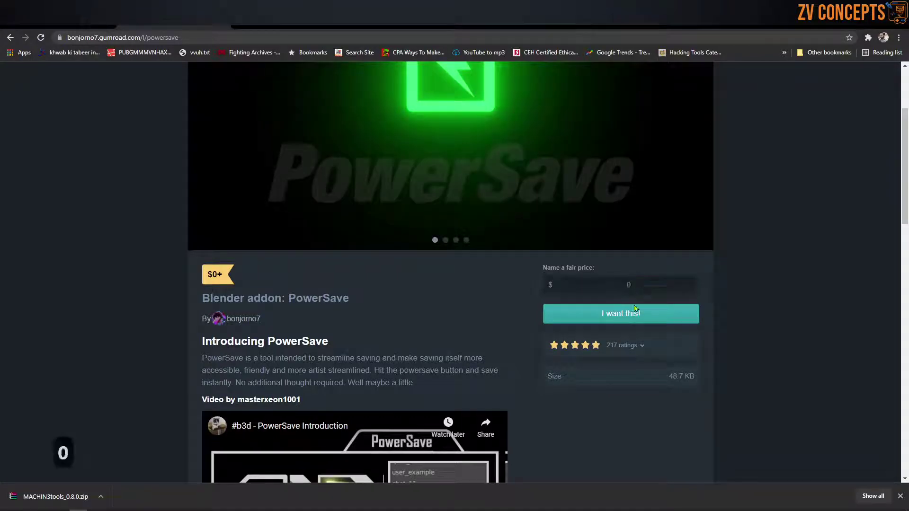
{"action": "left_click", "coordinate": [634, 314]}
{"action": "left_click", "coordinate": [435, 171]}
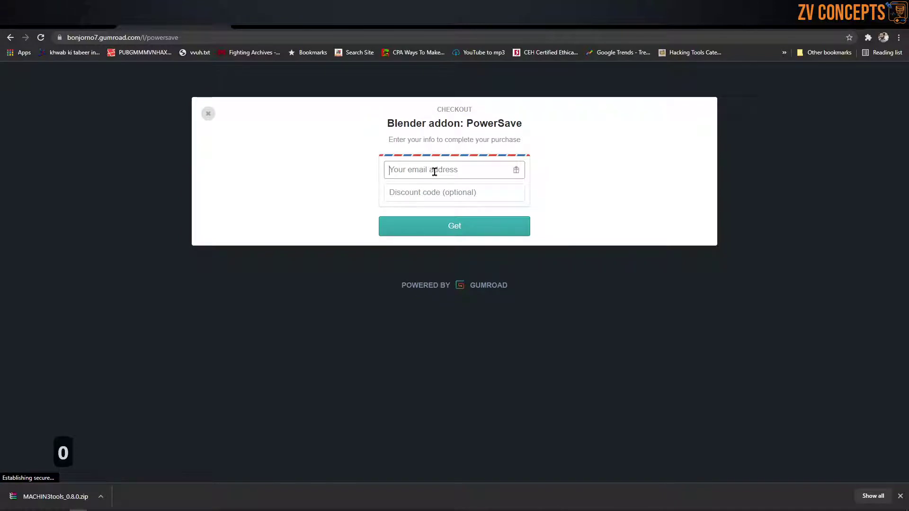
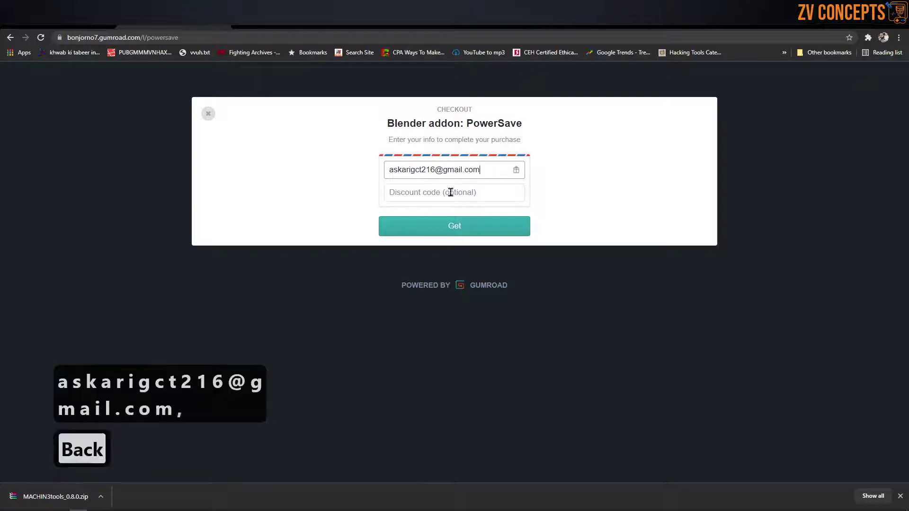
{"action": "left_click", "coordinate": [464, 228]}
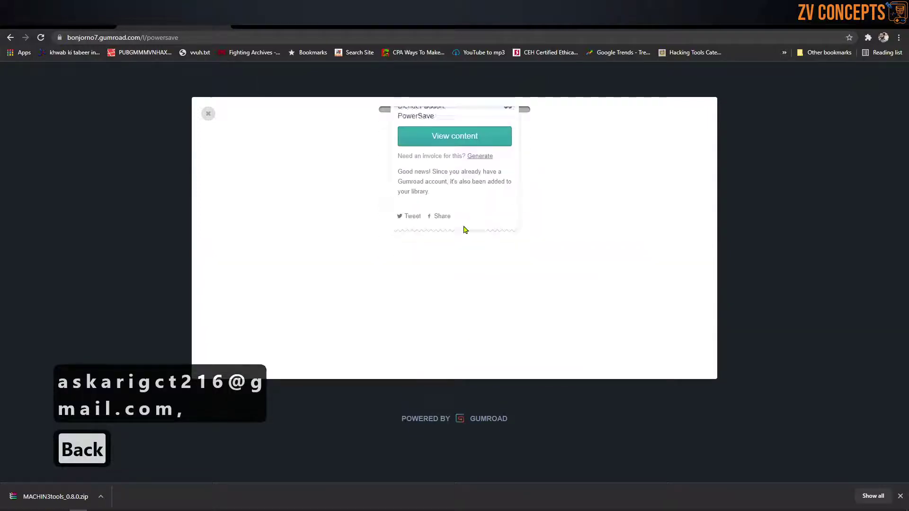
Step: Download PowerSave039.zip from the purchased content and cut the downloaded zips
{"action": "left_click", "coordinate": [466, 262]}
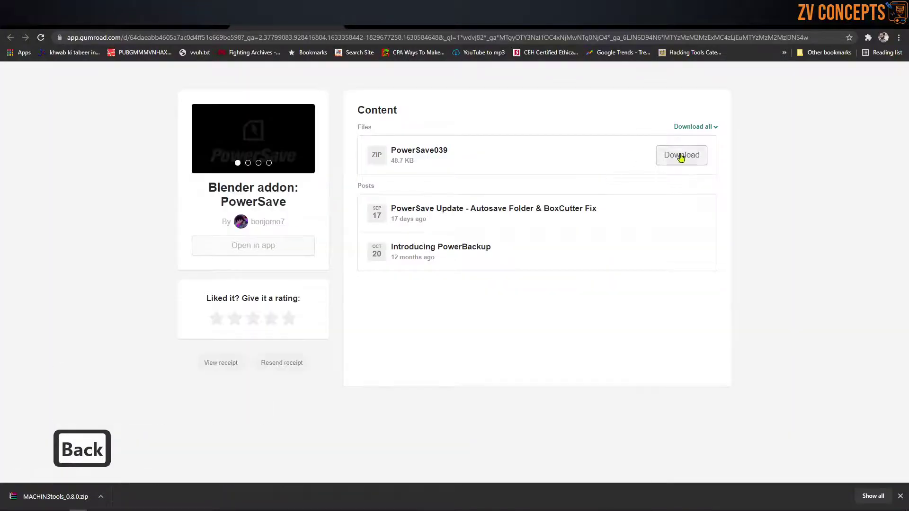
{"action": "left_click", "coordinate": [680, 157]}
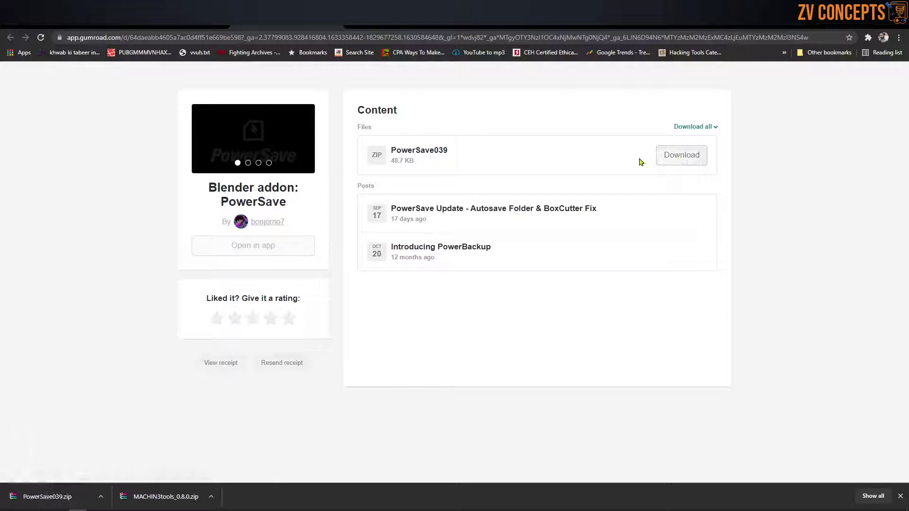
{"action": "left_click", "coordinate": [99, 497]}
{"action": "left_click", "coordinate": [99, 496]}
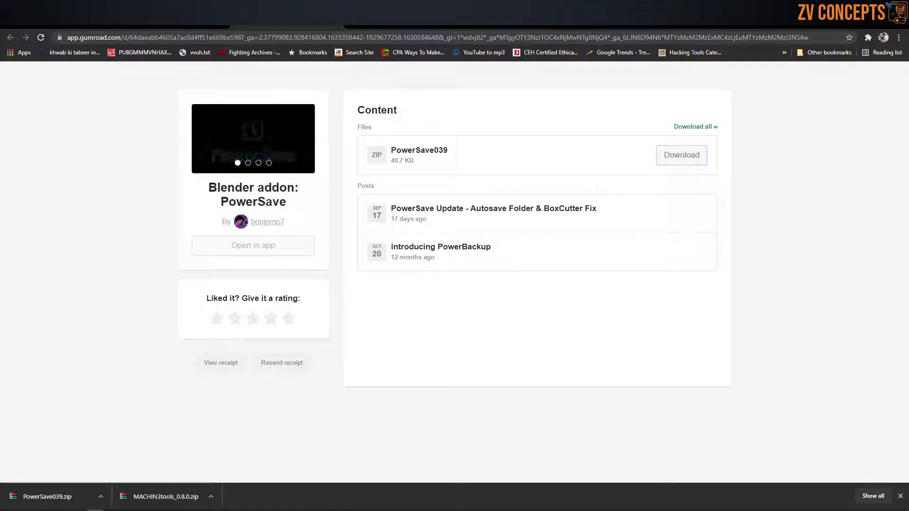
{"action": "key", "text": "ctrl+x"}
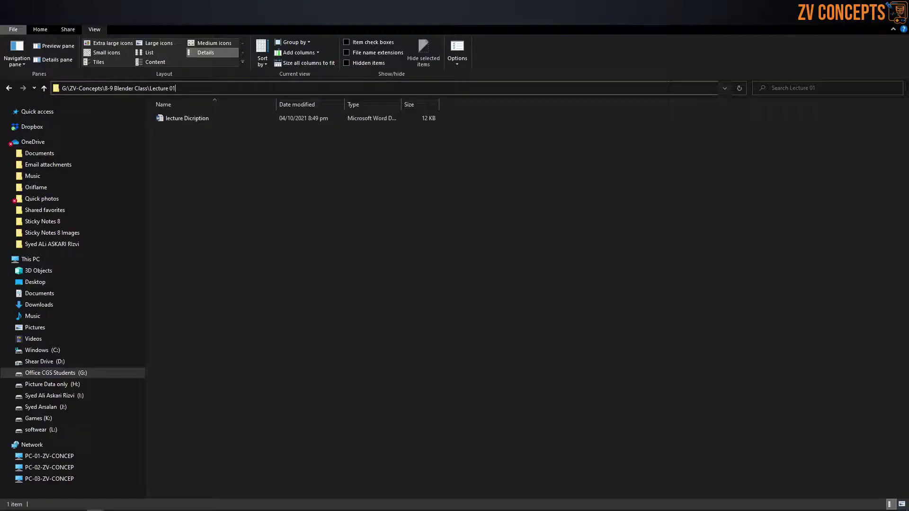
Step: Paste the MACHIN3tools_0.8.0 and PowerSave039 zips into Lecture 01 and view as medium icons
{"action": "key", "text": "ctrl+v"}
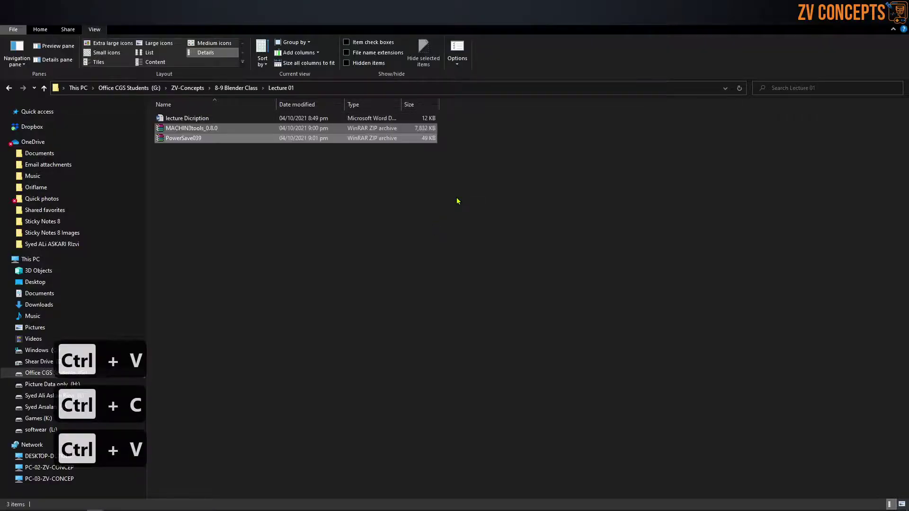
{"action": "left_click", "coordinate": [363, 184]}
{"action": "left_click", "coordinate": [211, 127]}
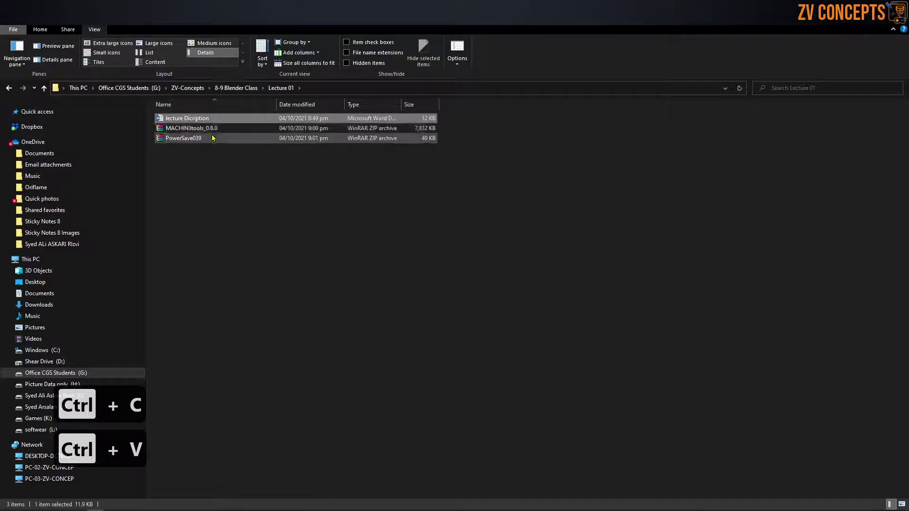
{"action": "left_click", "coordinate": [212, 43]}
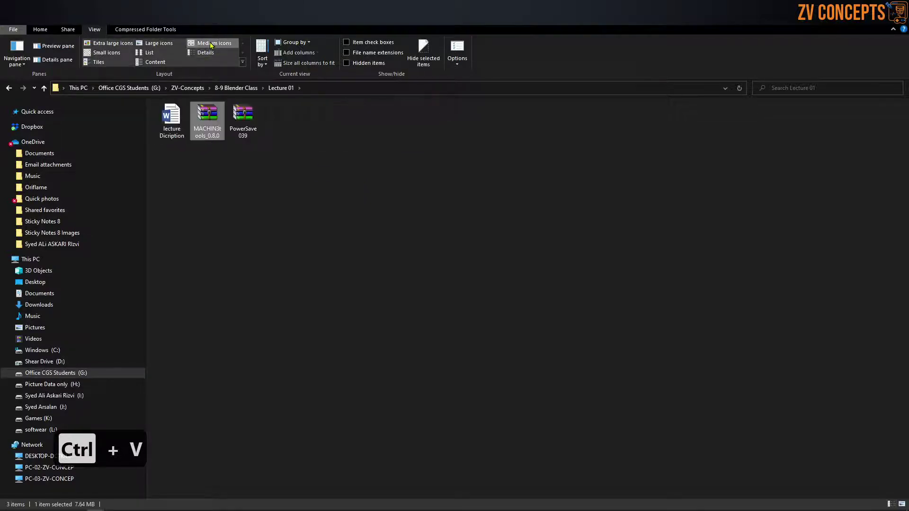
{"action": "left_click", "coordinate": [366, 128]}
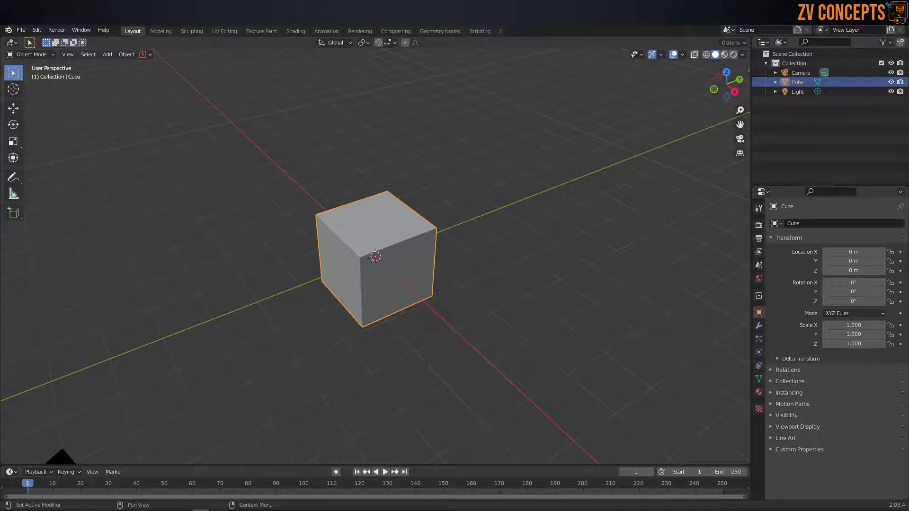
Step: From Edit > Preferences > Add-ons, launch Install… and select the file browser's path field
{"action": "left_click", "coordinate": [37, 31]}
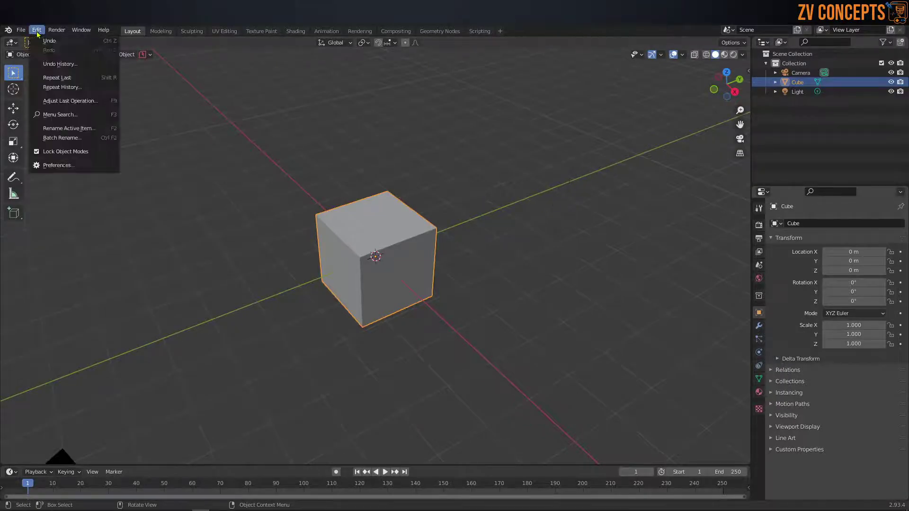
{"action": "left_click", "coordinate": [65, 165]}
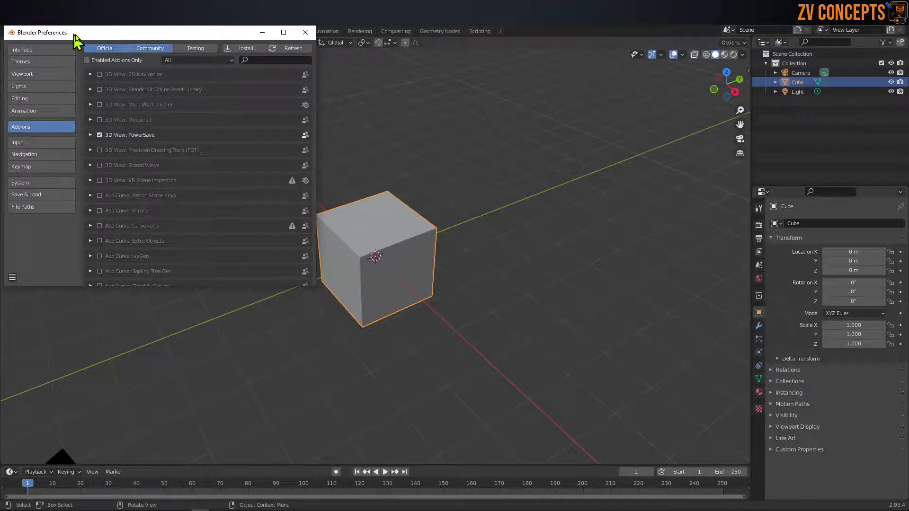
{"action": "left_click_drag", "start_coordinate": [72, 36], "coordinate": [194, 84]}
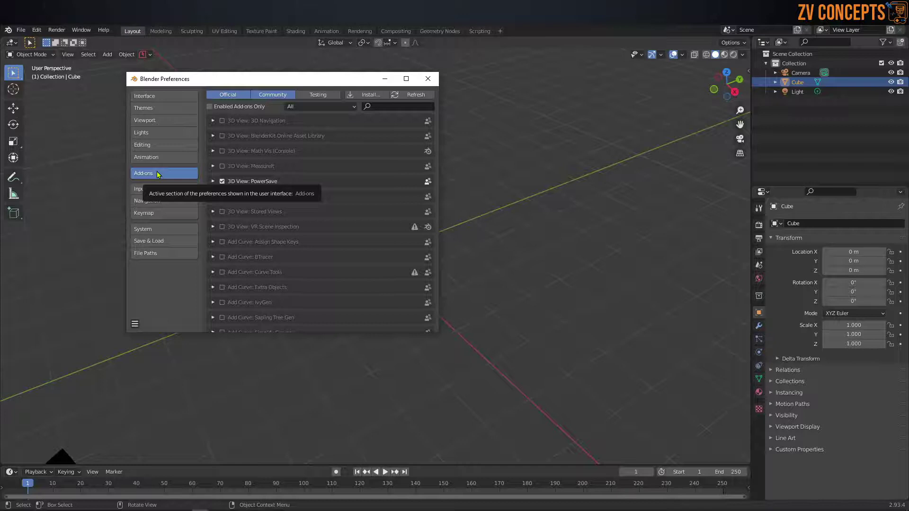
{"action": "left_click", "coordinate": [378, 97]}
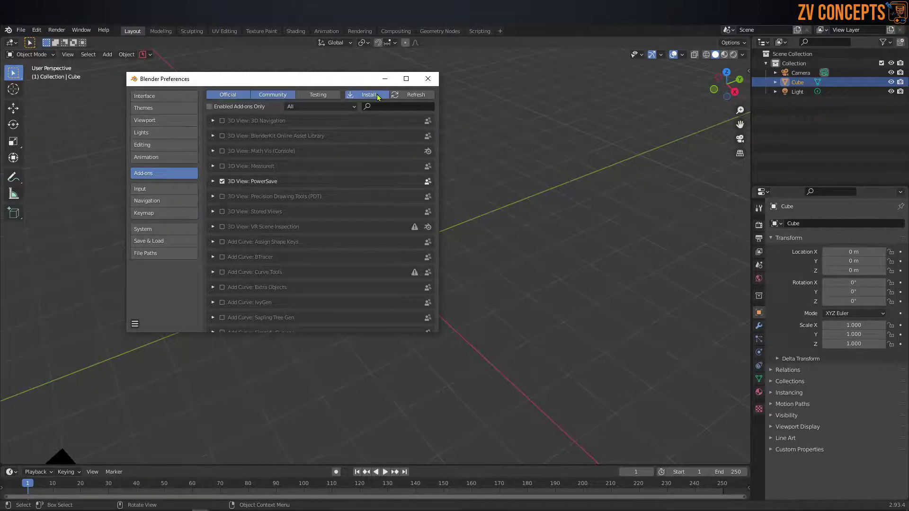
{"action": "left_click", "coordinate": [317, 76]}
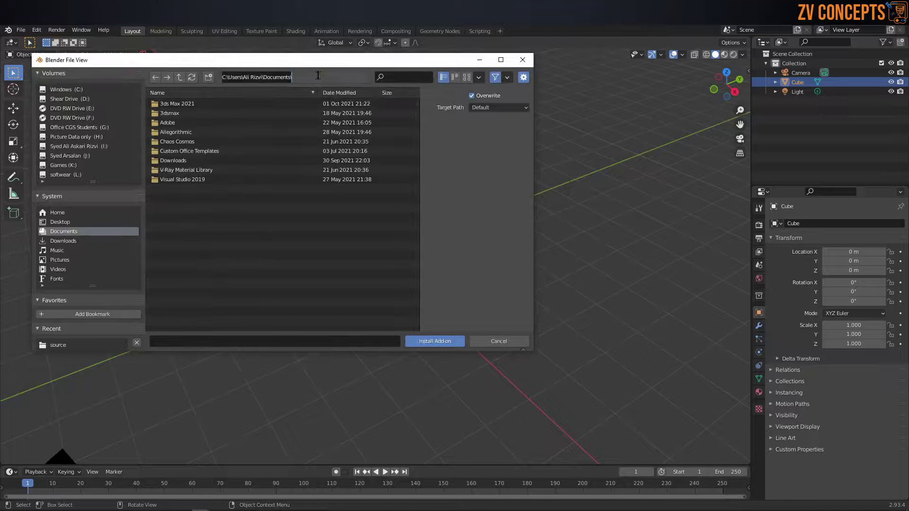
Step: Copy the Lecture 01 folder path from the Explorer address bar
{"action": "key", "text": "ctrl+v"}
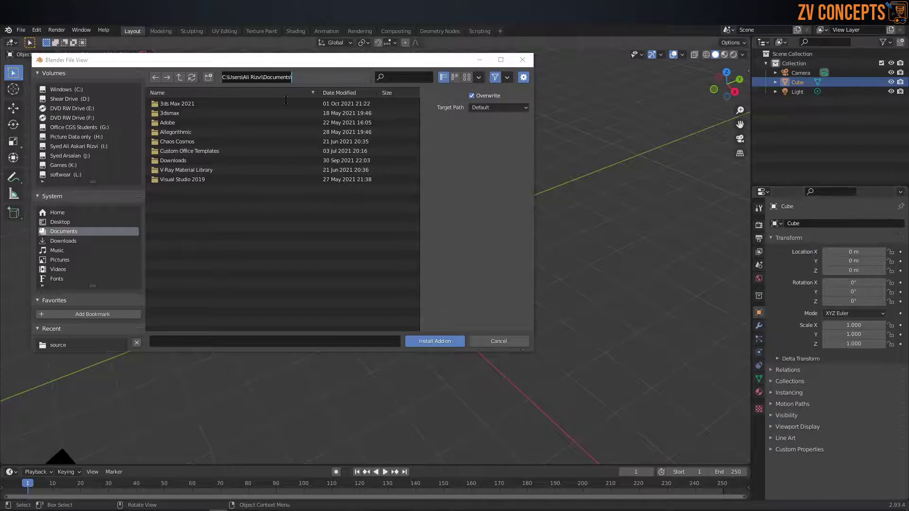
{"action": "key", "text": "ctrl+v"}
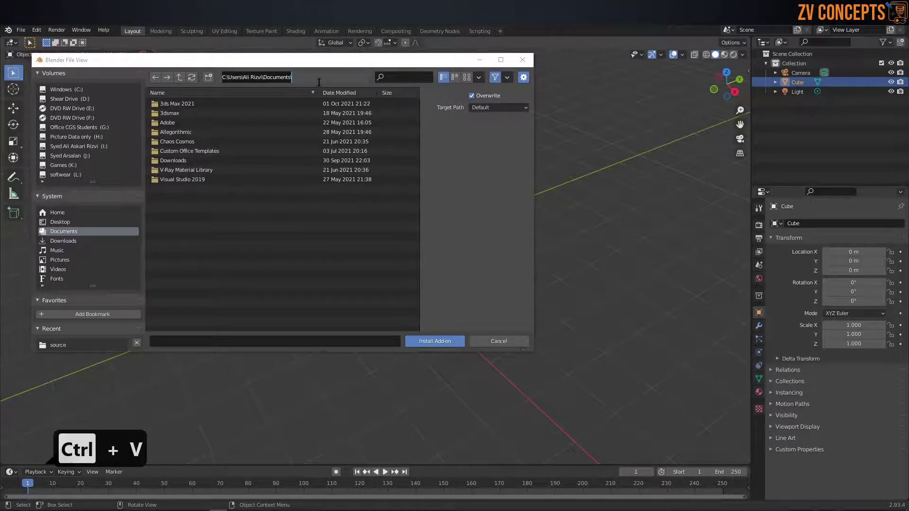
{"action": "key", "text": "Return"}
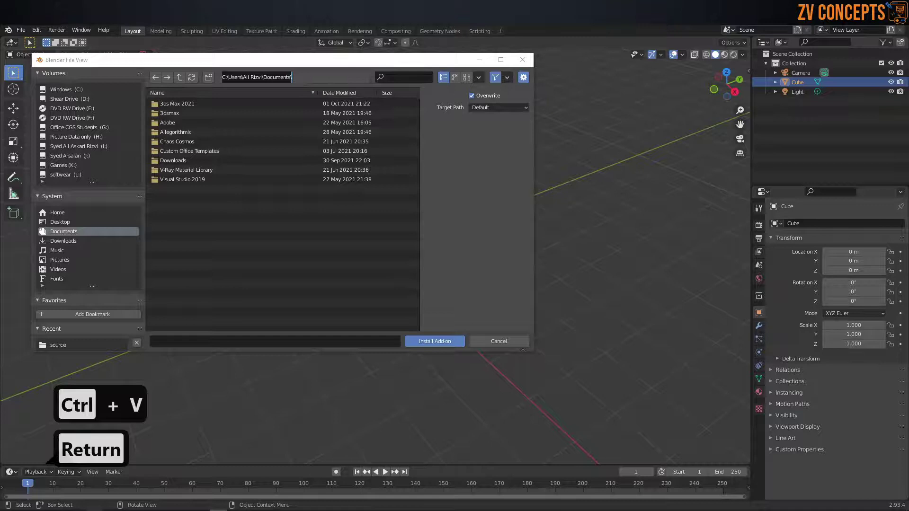
{"action": "mouse_move", "coordinate": [94, 510]}
{"action": "left_click", "coordinate": [125, 467]}
{"action": "left_click", "coordinate": [339, 94]}
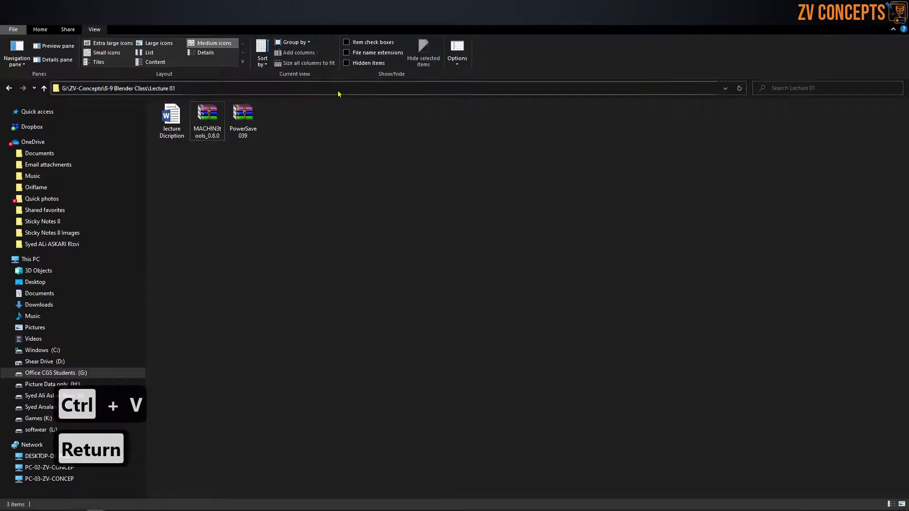
{"action": "key", "text": "ctrl+c"}
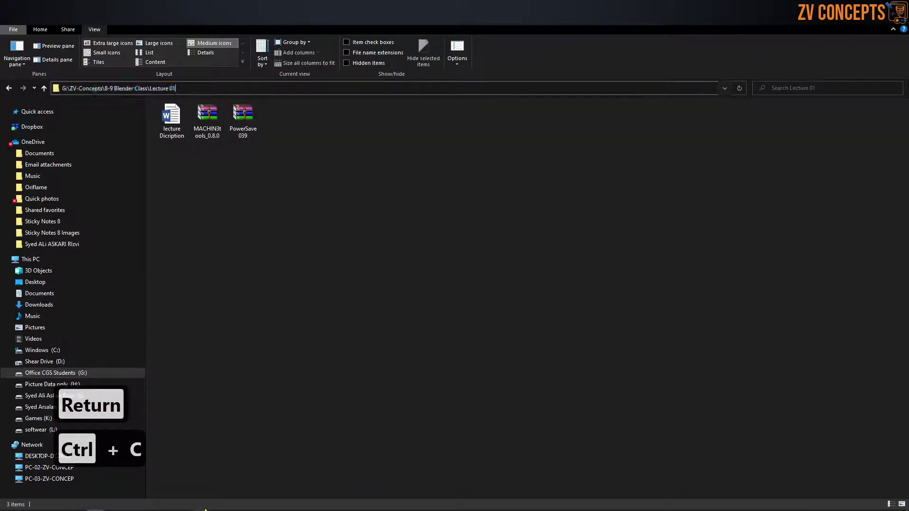
Step: Paste the Lecture 01 path into the browser, then install MACHIN3tools_0.8.0.zip
{"action": "mouse_move", "coordinate": [244, 510]}
{"action": "left_click", "coordinate": [284, 474]}
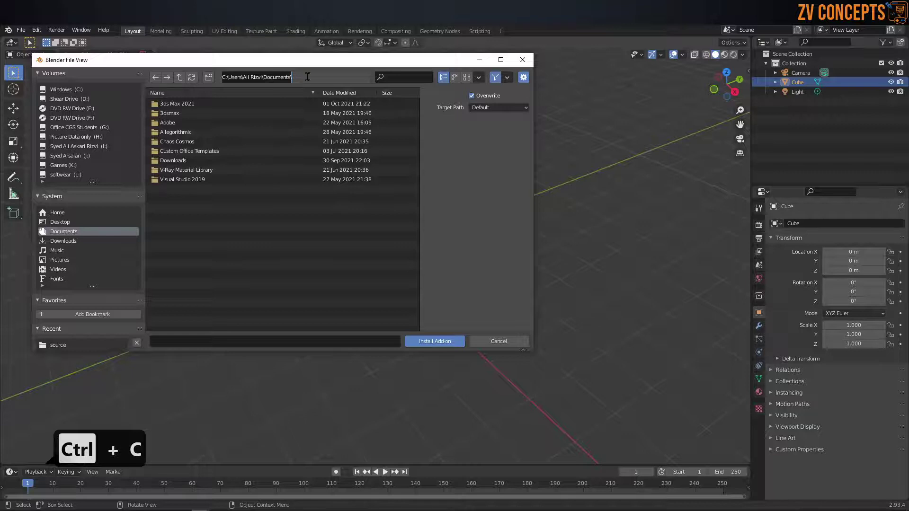
{"action": "key", "text": "ctrl+v"}
{"action": "key", "text": "Return"}
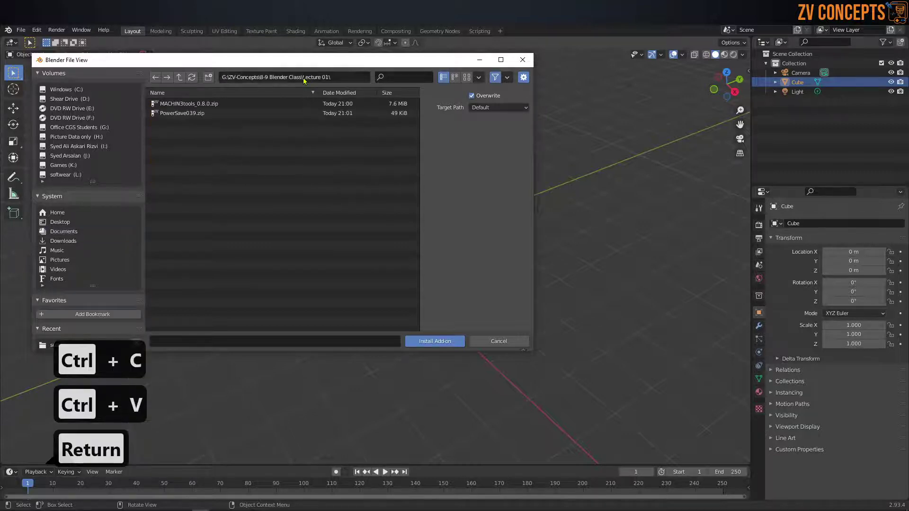
{"action": "left_click", "coordinate": [197, 104]}
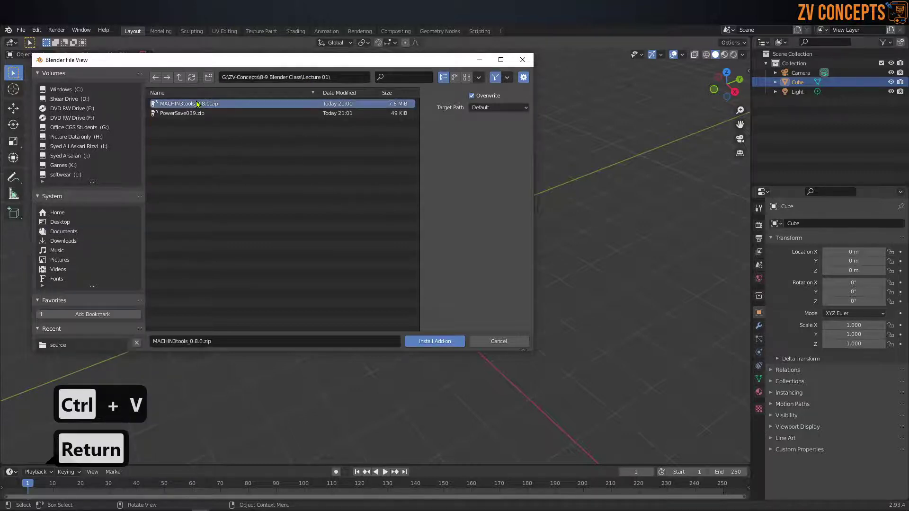
{"action": "left_click", "coordinate": [432, 341]}
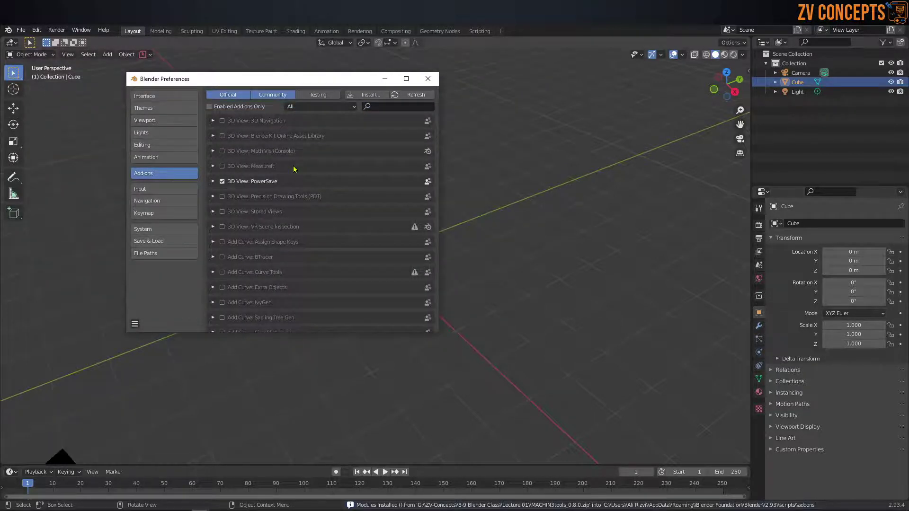
Step: Filter the add-ons list by searching for 'mach'
{"action": "scroll", "coordinate": [370, 147], "scroll_direction": "down", "scroll_amount": 4}
{"action": "scroll", "coordinate": [365, 166], "scroll_direction": "up", "scroll_amount": 1}
{"action": "scroll", "coordinate": [338, 176], "scroll_direction": "up", "scroll_amount": 3}
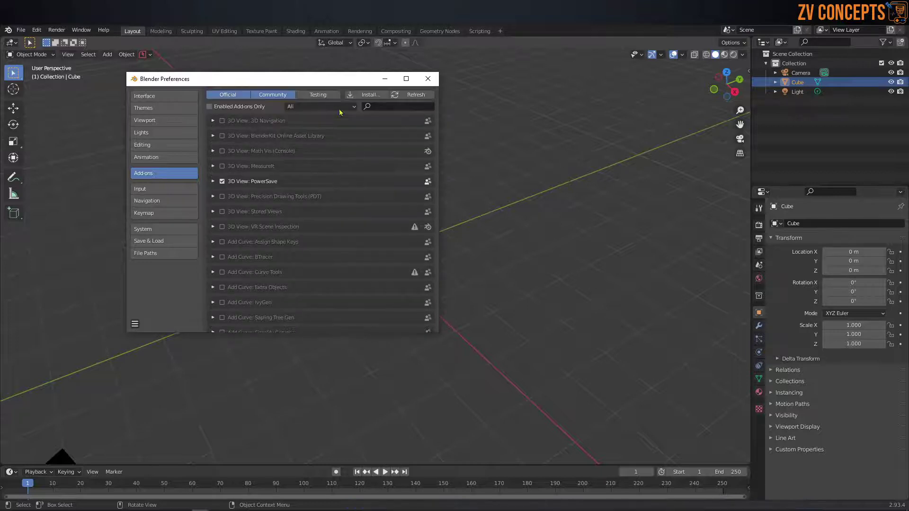
{"action": "left_click", "coordinate": [379, 107]}
{"action": "type", "text": "mach"}
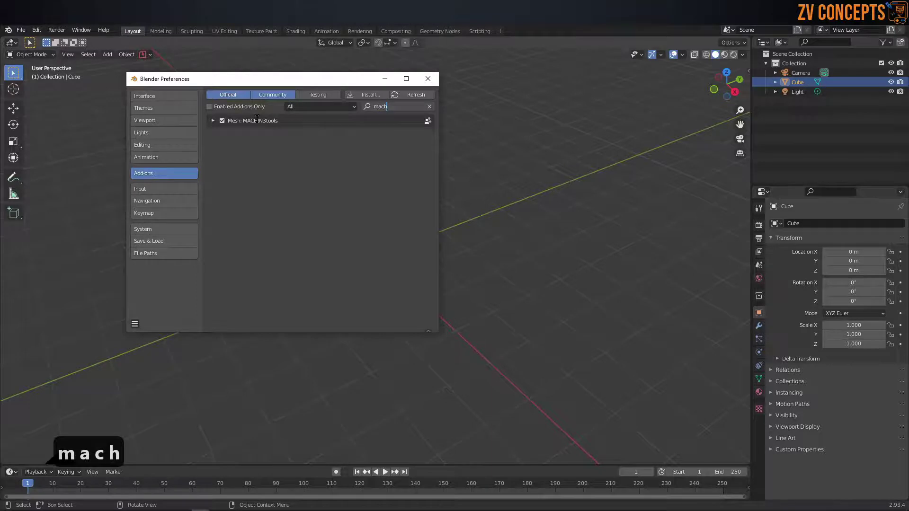
Step: Maximize Preferences, expand the MACHIN3tools entry to review its settings, then restore the window
{"action": "left_click", "coordinate": [406, 78]}
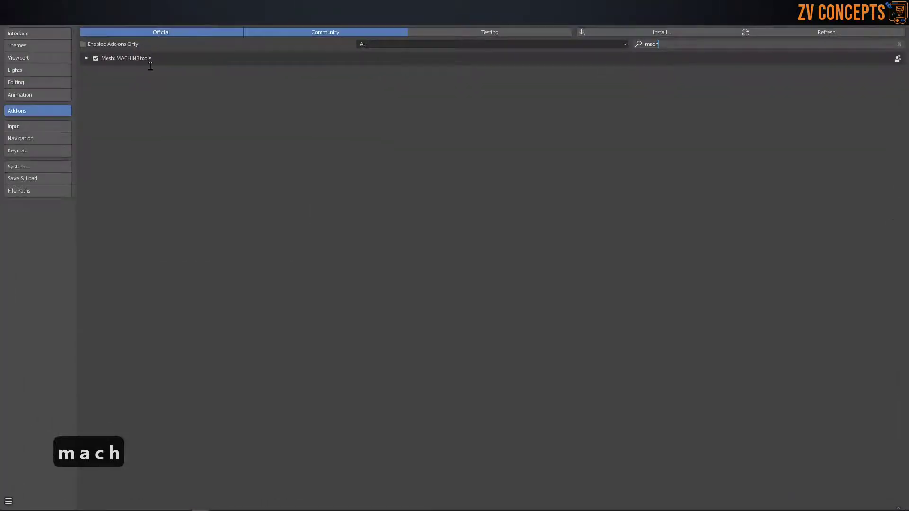
{"action": "left_click", "coordinate": [88, 61]}
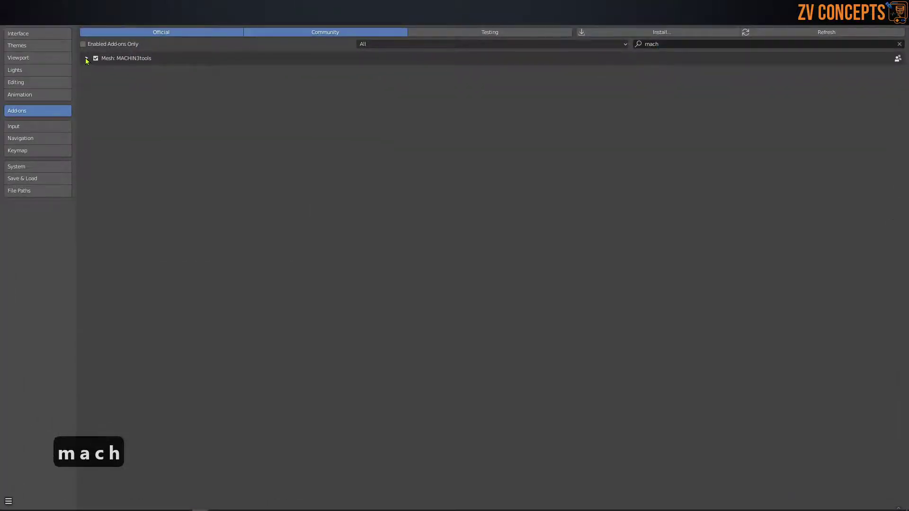
{"action": "left_click", "coordinate": [87, 59]}
{"action": "scroll", "coordinate": [248, 112], "scroll_direction": "down", "scroll_amount": 3}
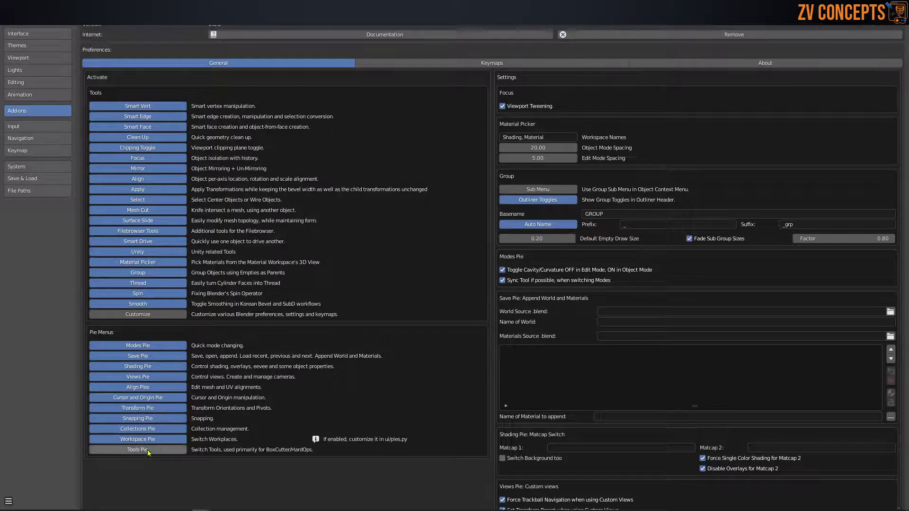
{"action": "left_click_drag", "start_coordinate": [313, 16], "coordinate": [341, 73]}
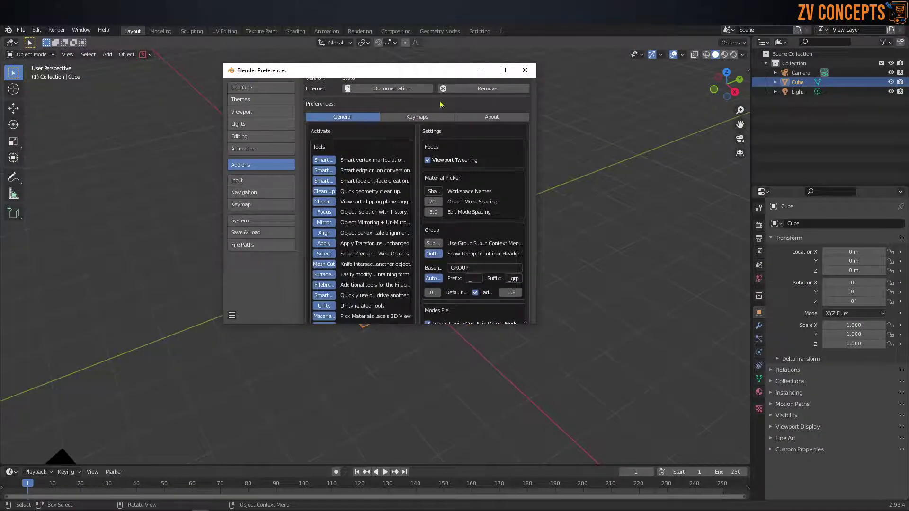
Step: Reopen and cancel the Install file browser, then search add-ons for 'powe'
{"action": "scroll", "coordinate": [482, 90], "scroll_direction": "up", "scroll_amount": 4}
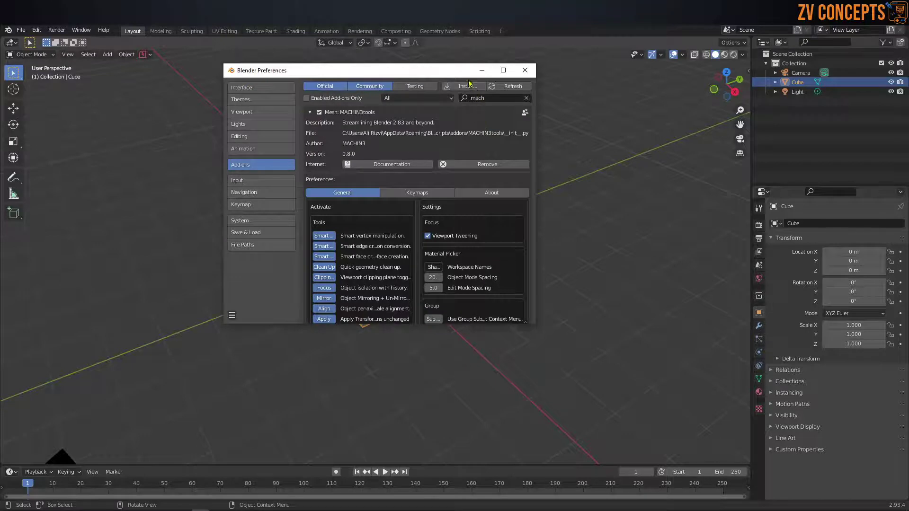
{"action": "left_click", "coordinate": [466, 86]}
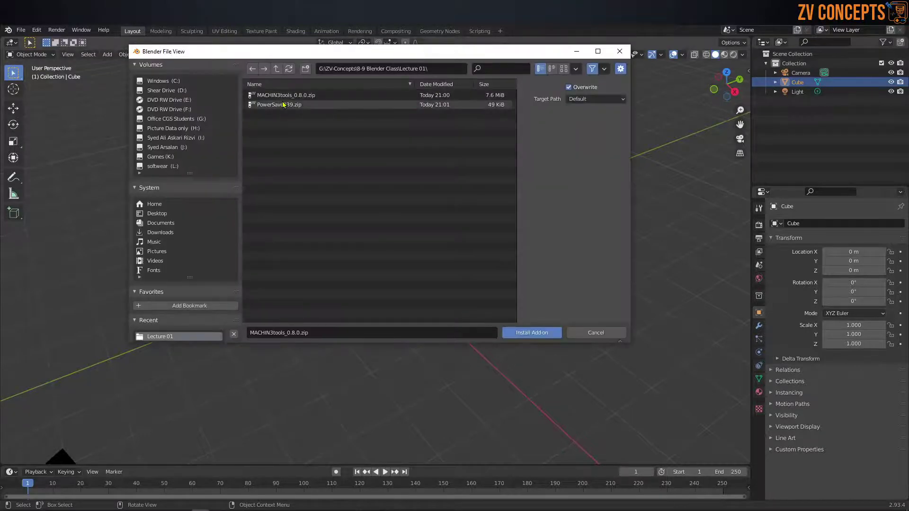
{"action": "left_click", "coordinate": [616, 332]}
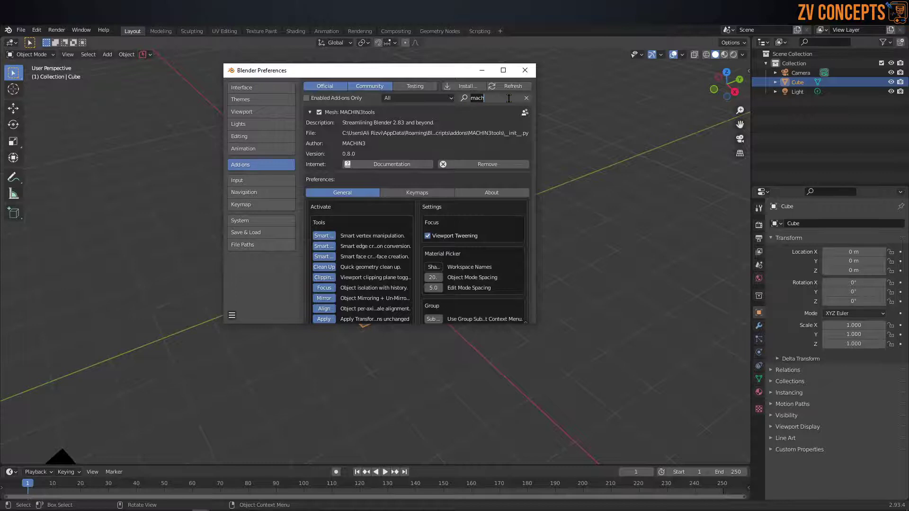
{"action": "type", "text": "powe"}
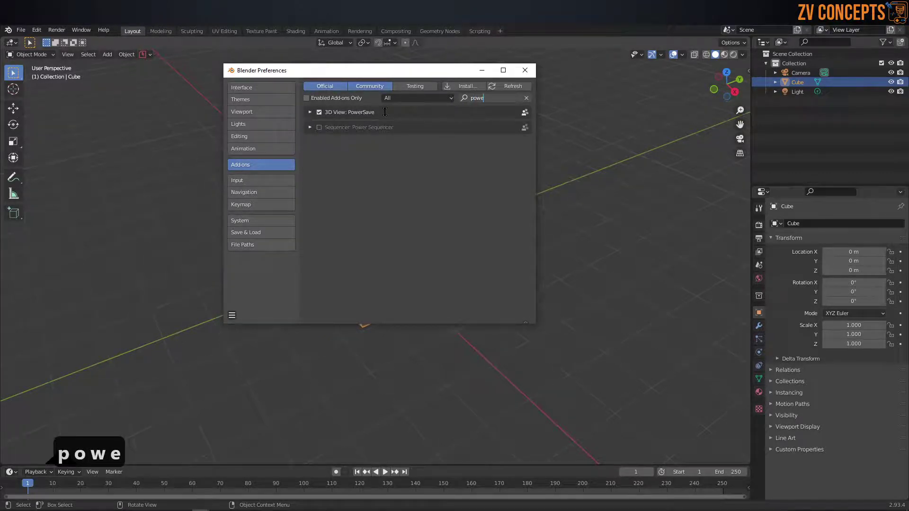
Step: Move the Preferences window left, widen it, and clear the add-on search
{"action": "left_click_drag", "start_coordinate": [386, 71], "coordinate": [303, 66]}
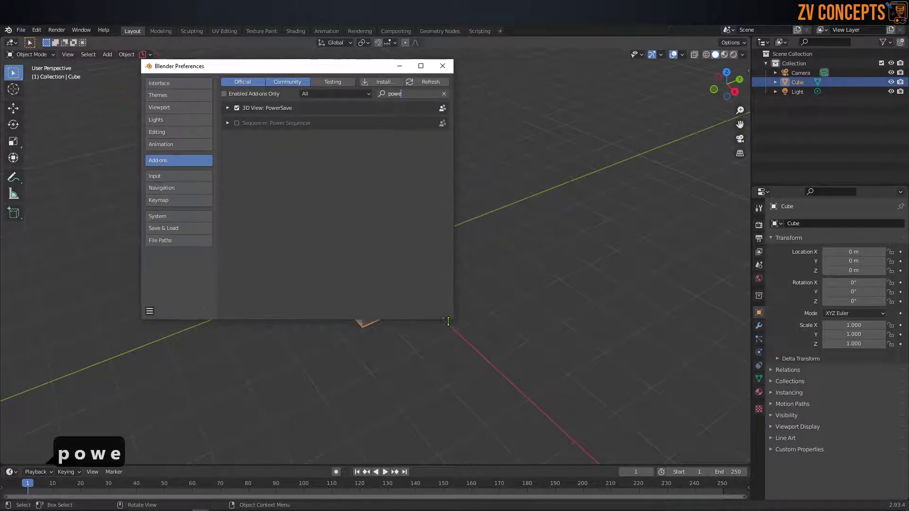
{"action": "left_click_drag", "start_coordinate": [453, 322], "coordinate": [629, 369]}
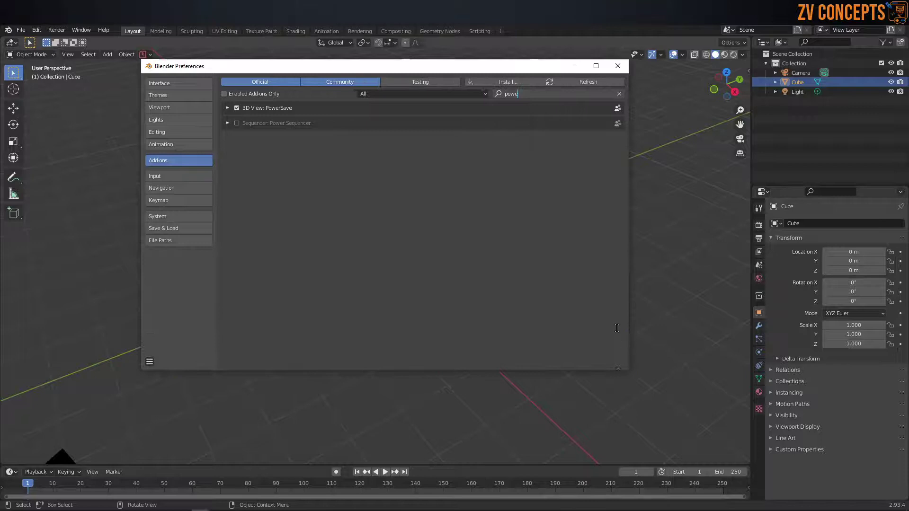
{"action": "left_click", "coordinate": [618, 94]}
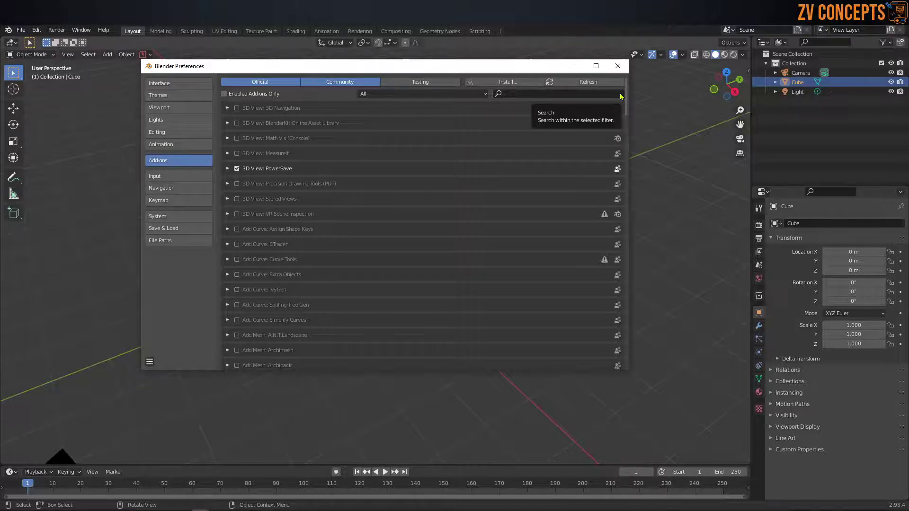
Step: Search add-ons for 'loop' and expand the Mesh: LoopTools details
{"action": "left_click", "coordinate": [577, 93]}
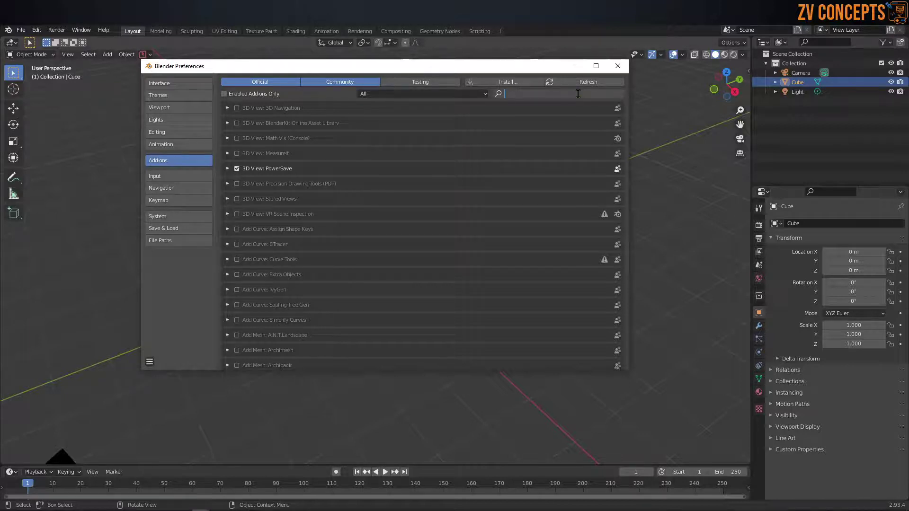
{"action": "type", "text": "loop"}
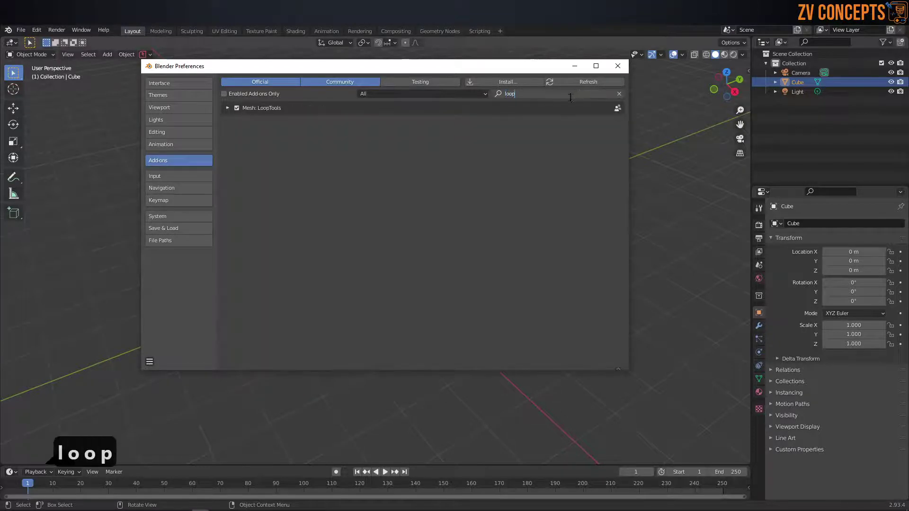
{"action": "left_click", "coordinate": [228, 108]}
{"action": "left_click", "coordinate": [228, 108]}
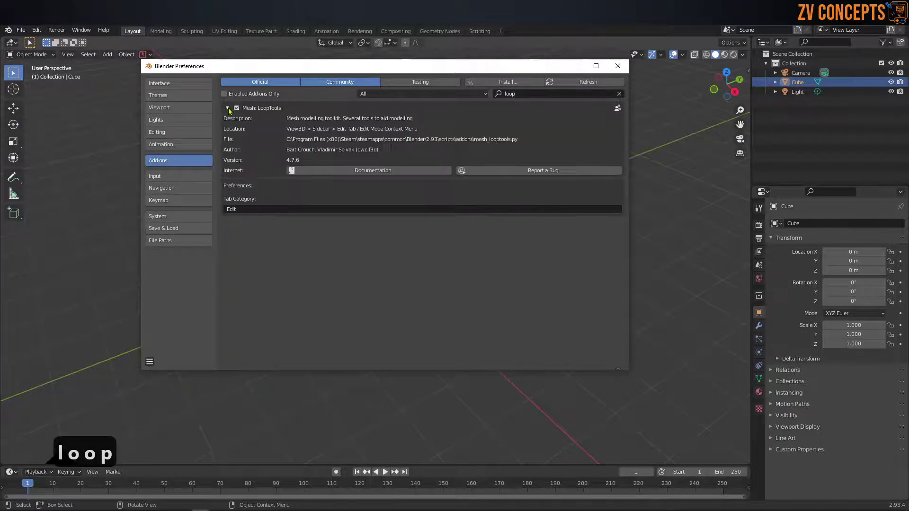
Step: Replace the add-on search text with 'f2'
{"action": "left_click", "coordinate": [515, 94]}
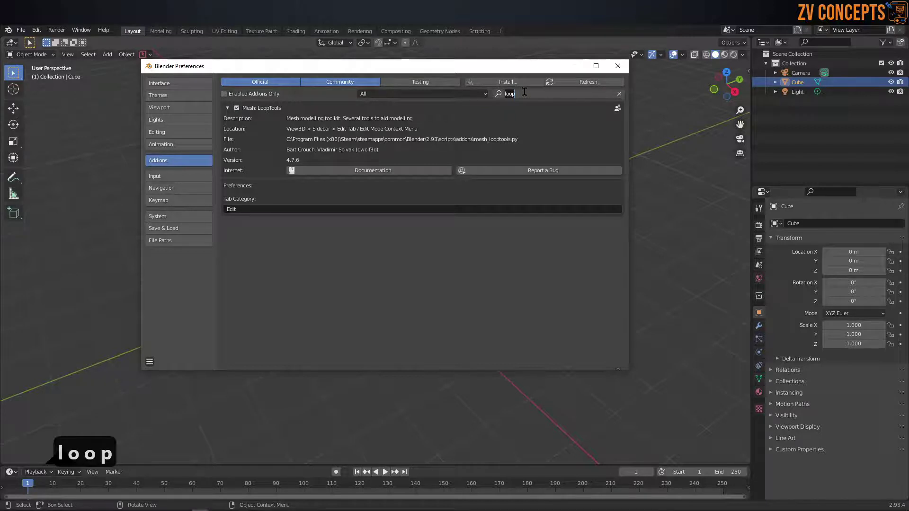
{"action": "key", "text": "BackSpace"}
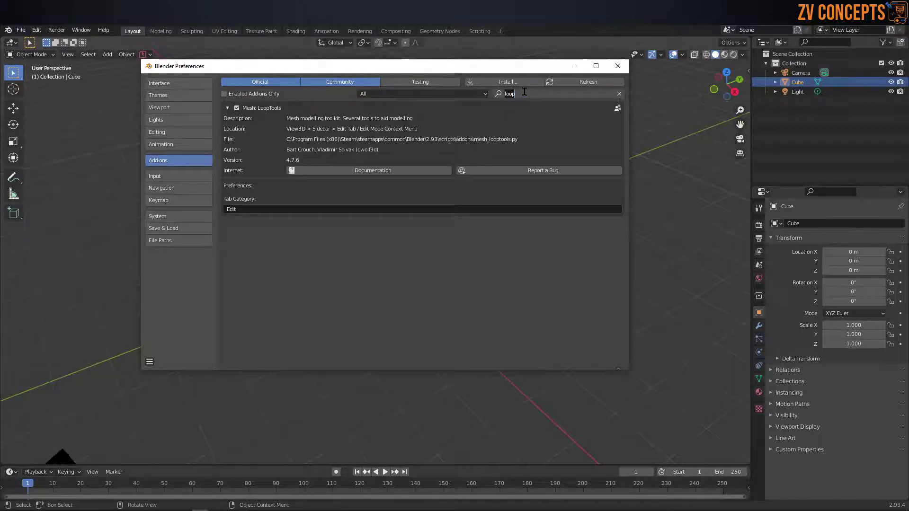
{"action": "type", "text": "f2"}
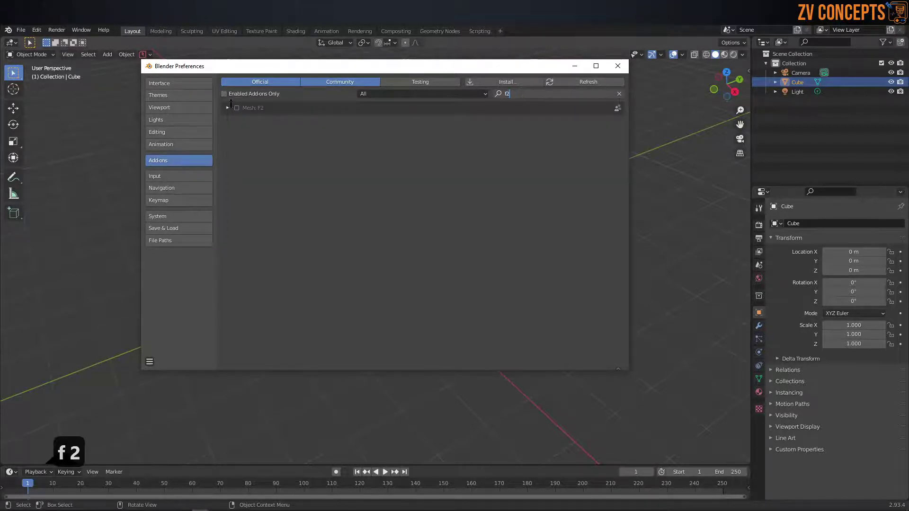
Step: Expand and enable the Mesh: F2 add-on
{"action": "key", "text": "Return"}
{"action": "left_click", "coordinate": [228, 108]}
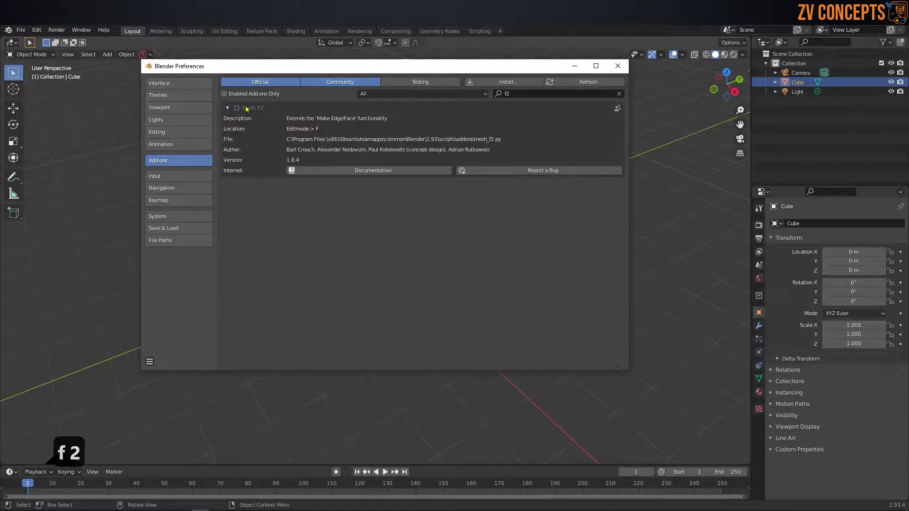
{"action": "left_click", "coordinate": [236, 108]}
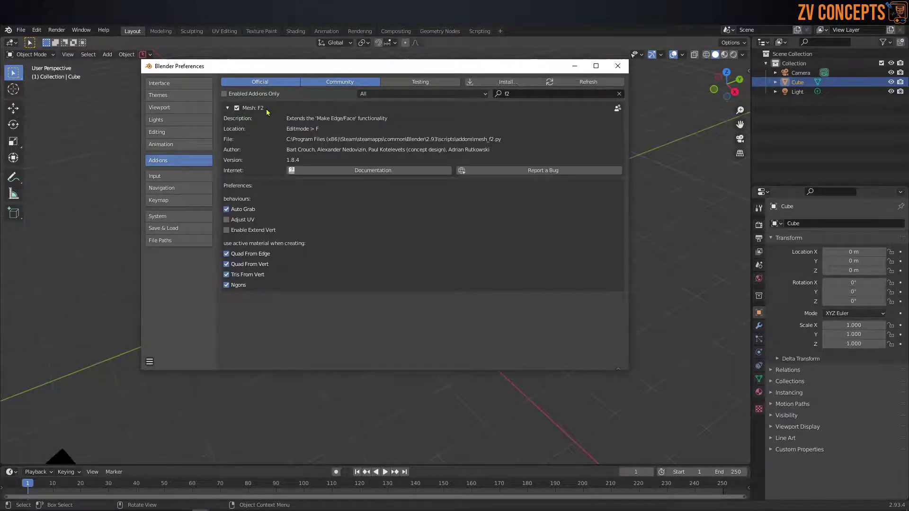
Step: Search 'rig', enable and expand Rigify, then close Preferences
{"action": "left_click", "coordinate": [523, 94]}
{"action": "key", "text": "BackSpace"}
{"action": "key", "text": "BackSpace"}
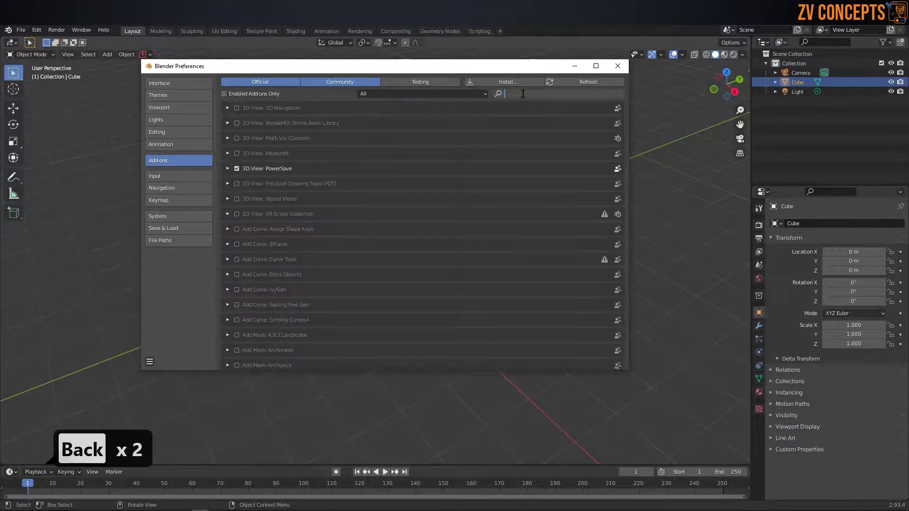
{"action": "type", "text": "rig"}
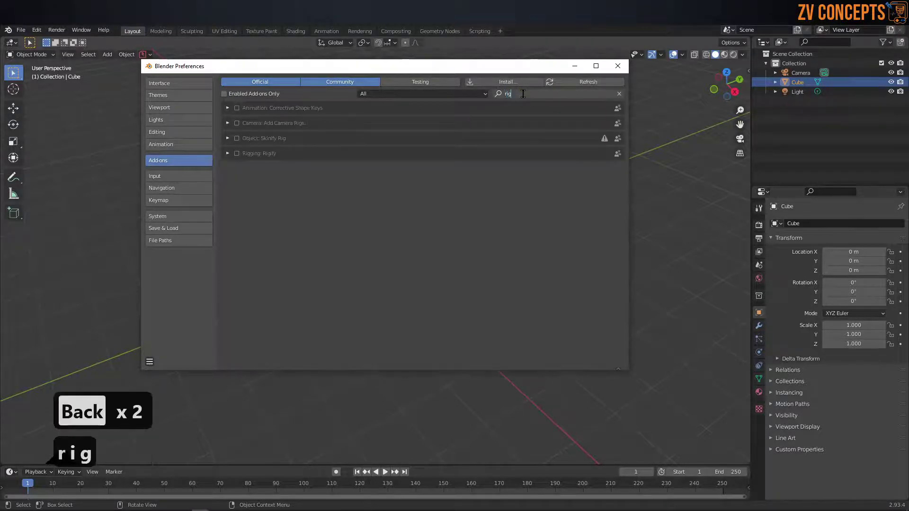
{"action": "left_click", "coordinate": [238, 158]}
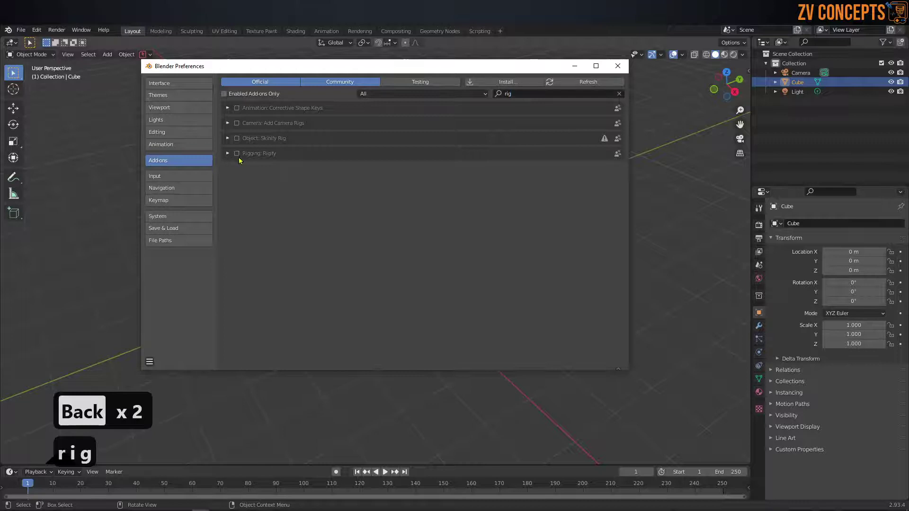
{"action": "left_click", "coordinate": [237, 153]}
{"action": "left_click", "coordinate": [228, 155]}
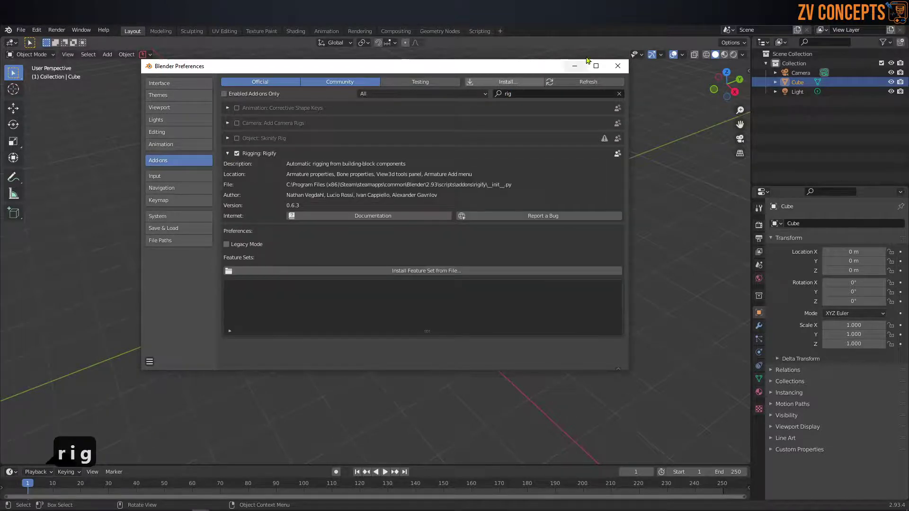
{"action": "left_click", "coordinate": [618, 66]}
{"action": "middle_click_drag", "start_coordinate": [437, 191], "coordinate": [401, 251]}
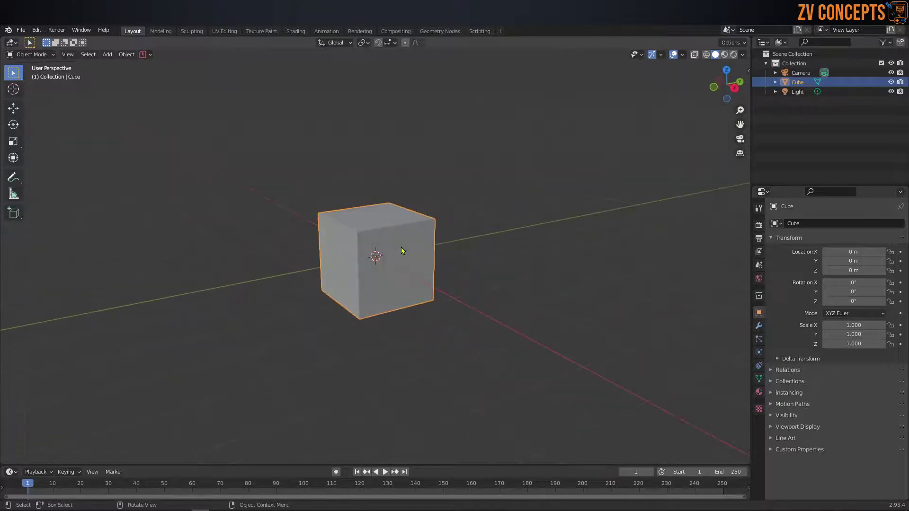
Step: Raise the cube along the Z axis with G Z
{"action": "key", "text": "g"}
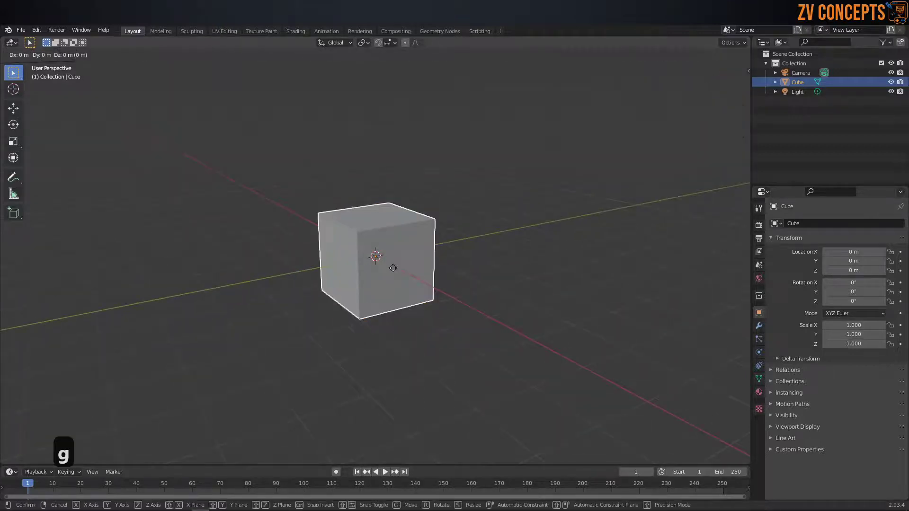
{"action": "key", "text": "z"}
{"action": "left_click", "coordinate": [416, 227]}
{"action": "middle_click_drag", "start_coordinate": [417, 227], "coordinate": [369, 223]}
Step: In Edit Mode, select all the cube's faces and delete them
{"action": "key", "text": "Tab"}
{"action": "key", "text": "Tab"}
{"action": "key", "text": "Tab"}
{"action": "key", "text": "Tab"}
{"action": "key", "text": "Tab"}
{"action": "key", "text": "Tab"}
{"action": "key", "text": "Tab"}
{"action": "key", "text": "Tab"}
{"action": "key", "text": "Tab"}
{"action": "key", "text": "Tab"}
{"action": "key", "text": "Tab"}
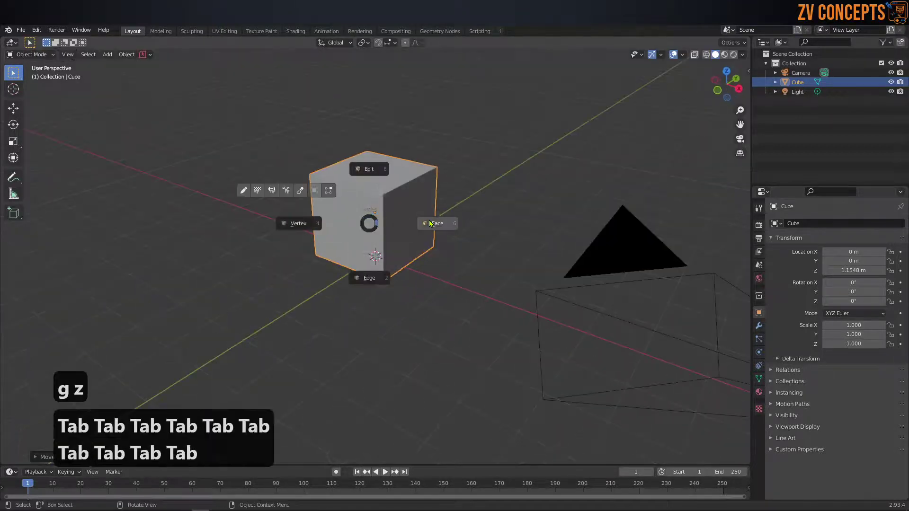
{"action": "left_click", "coordinate": [421, 213]}
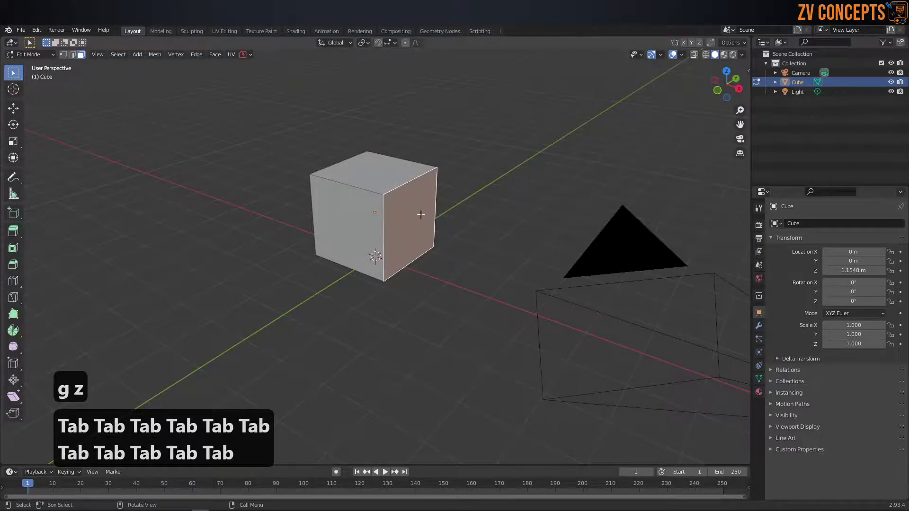
{"action": "left_click", "coordinate": [361, 214], "text": "ctrl"}
{"action": "left_click", "coordinate": [457, 216]}
{"action": "left_click", "coordinate": [406, 235]}
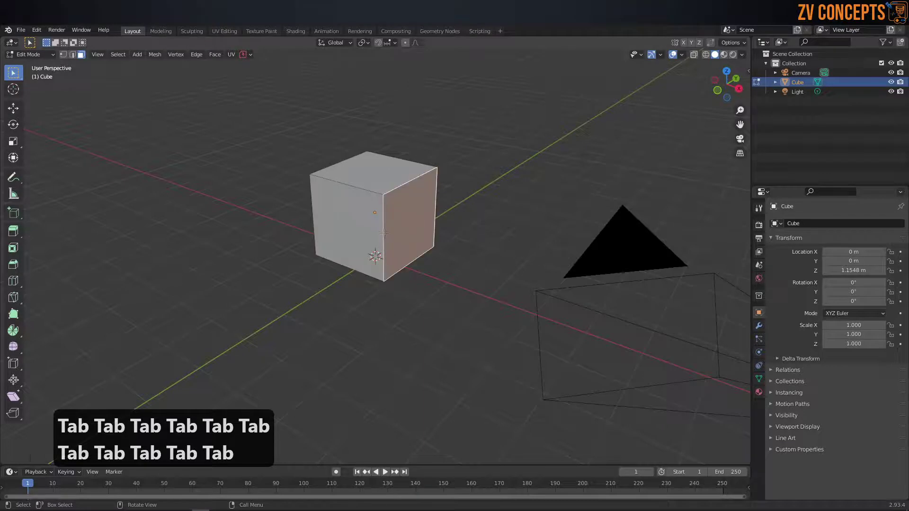
{"action": "key", "text": "a"}
{"action": "key", "text": "x"}
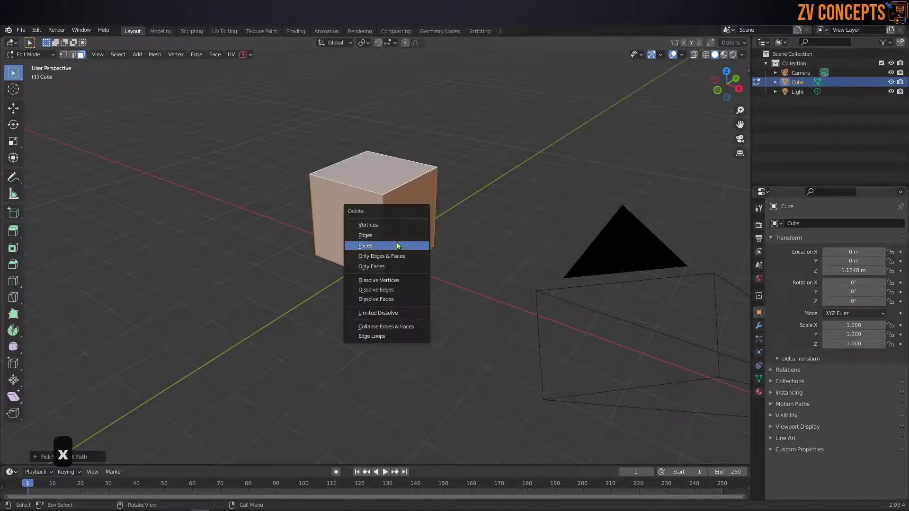
{"action": "left_click", "coordinate": [398, 245]}
{"action": "middle_click_drag", "start_coordinate": [398, 245], "coordinate": [391, 229]}
Step: In vertex select, fill triangles between the cube's vertices with F, undoing each
{"action": "key", "text": "Tab"}
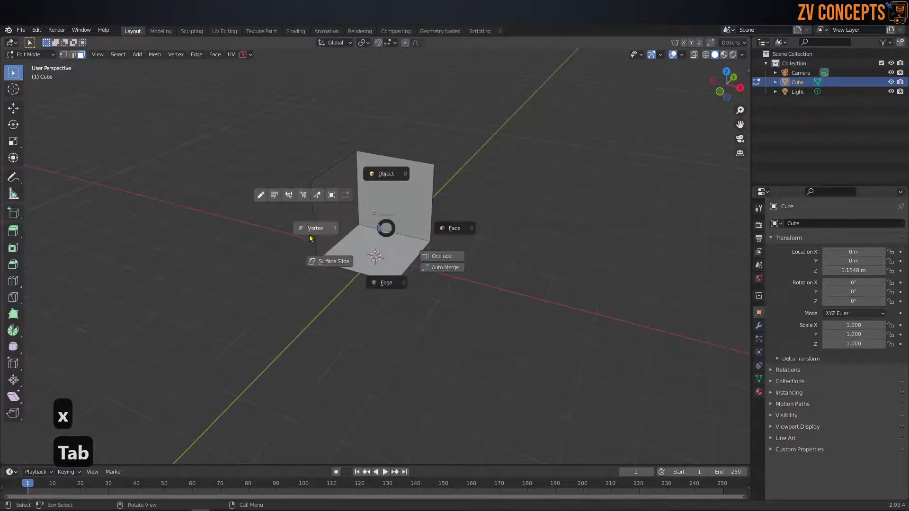
{"action": "left_click", "coordinate": [311, 230]}
{"action": "middle_click_drag", "start_coordinate": [470, 284], "coordinate": [433, 248]}
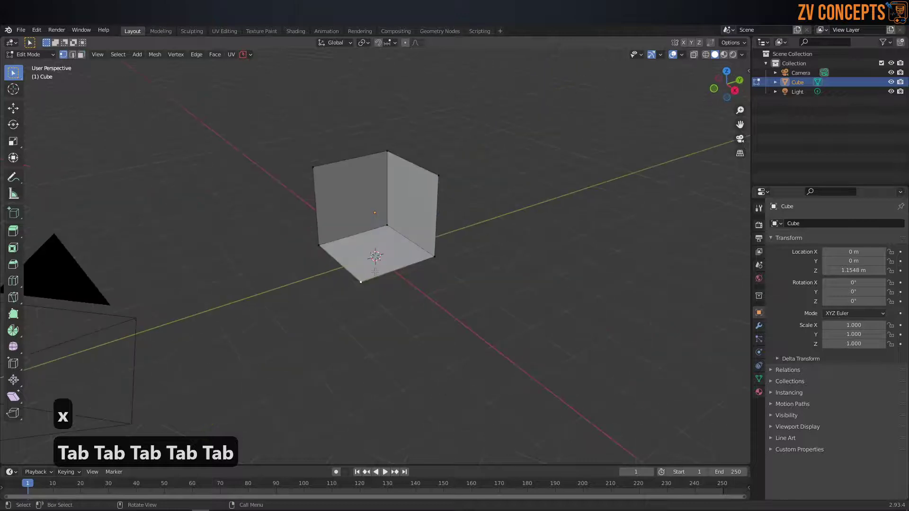
{"action": "left_click", "coordinate": [435, 256], "text": "ctrl"}
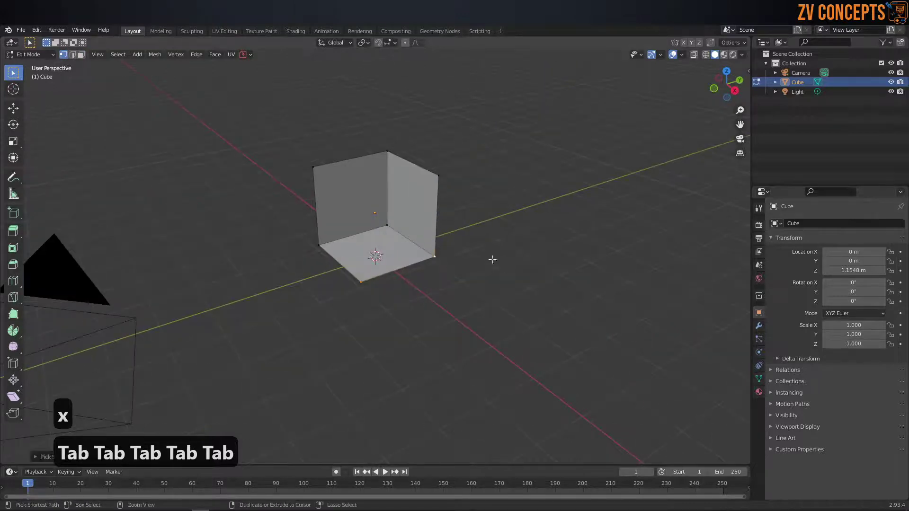
{"action": "left_click", "coordinate": [438, 176], "text": "ctrl"}
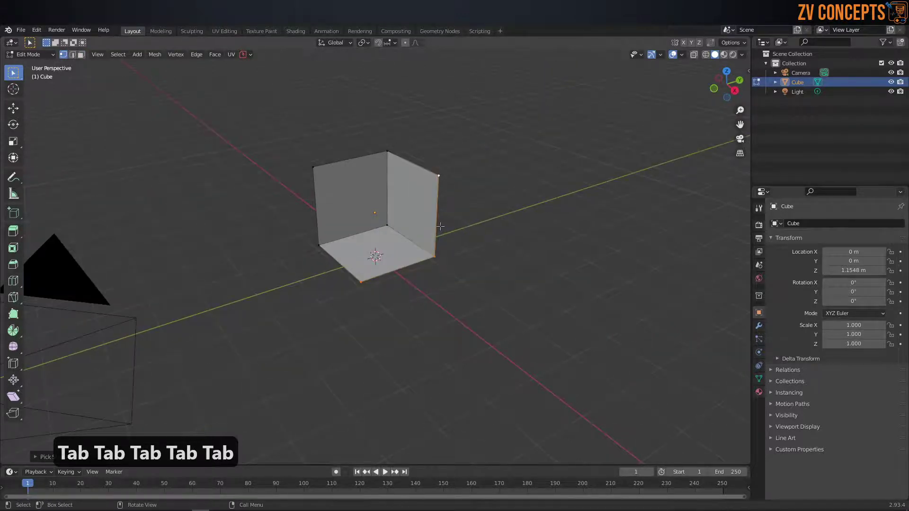
{"action": "key", "text": "f"}
{"action": "key", "text": "ctrl+z"}
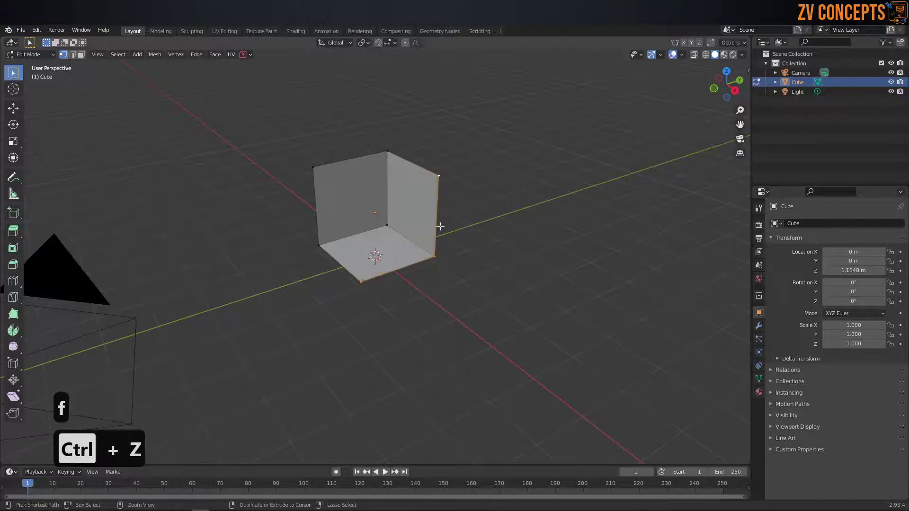
{"action": "key", "text": "ctrl+z"}
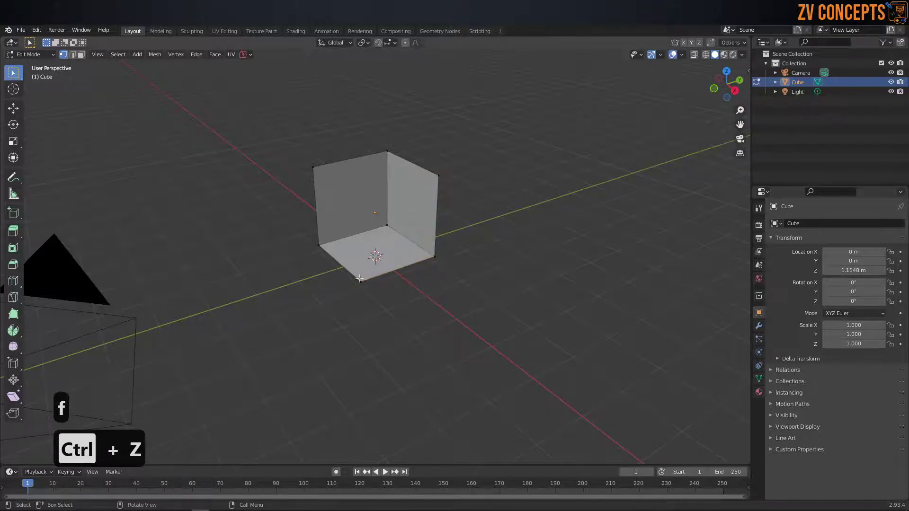
{"action": "left_click", "coordinate": [438, 175], "text": "shift"}
{"action": "left_click", "coordinate": [435, 257], "text": "shift"}
{"action": "key", "text": "f"}
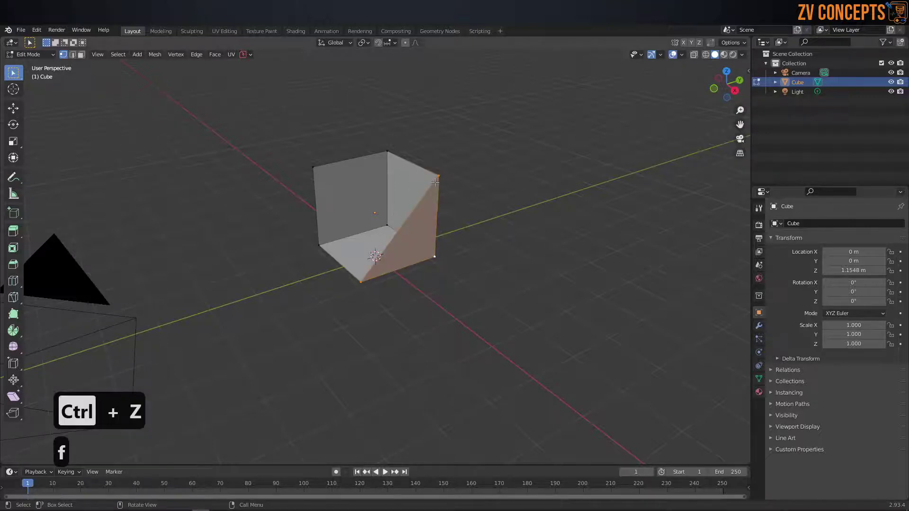
{"action": "key", "text": "ctrl+z"}
{"action": "key", "text": "ctrl+z"}
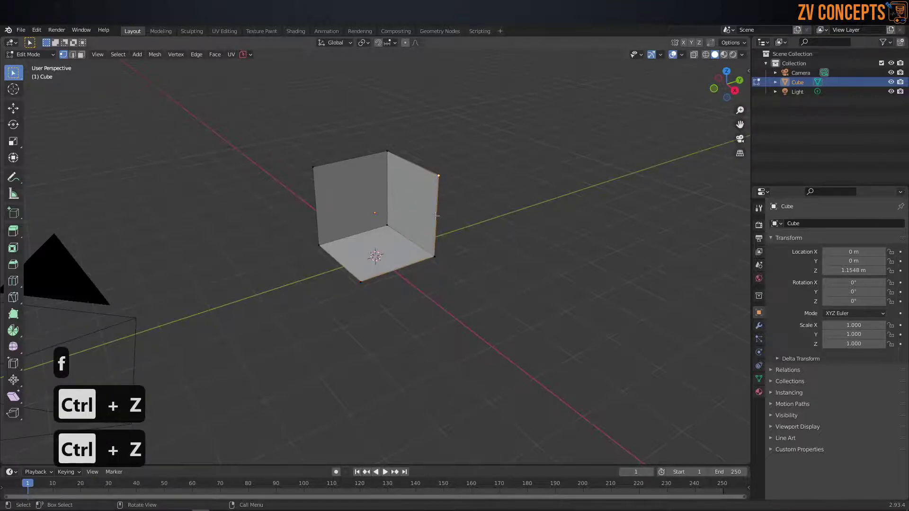
Step: Fill the open right side with a face, undo it, and try joining vertices with J
{"action": "left_click", "coordinate": [383, 274], "text": "ctrl"}
{"action": "key", "text": "Tab"}
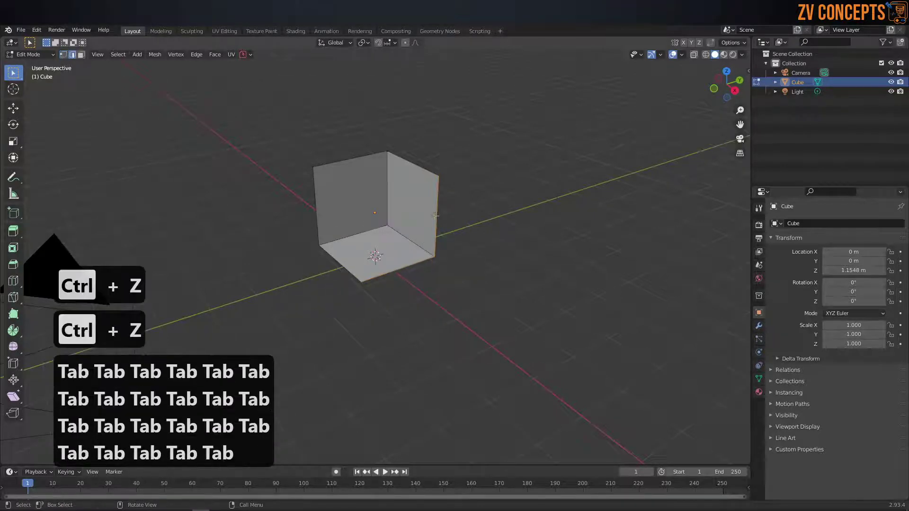
{"action": "key", "text": "f"}
{"action": "middle_click_drag", "start_coordinate": [351, 225], "coordinate": [372, 220]}
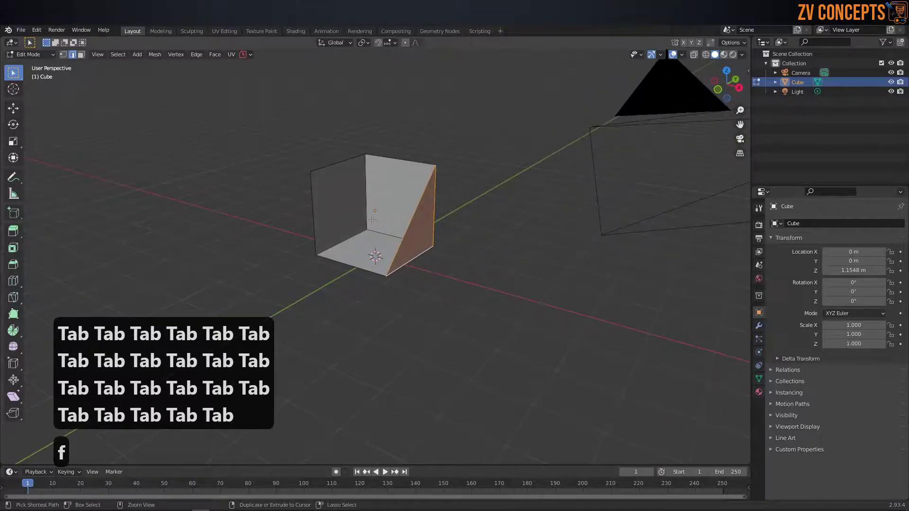
{"action": "key", "text": "ctrl+z"}
{"action": "key", "text": "j"}
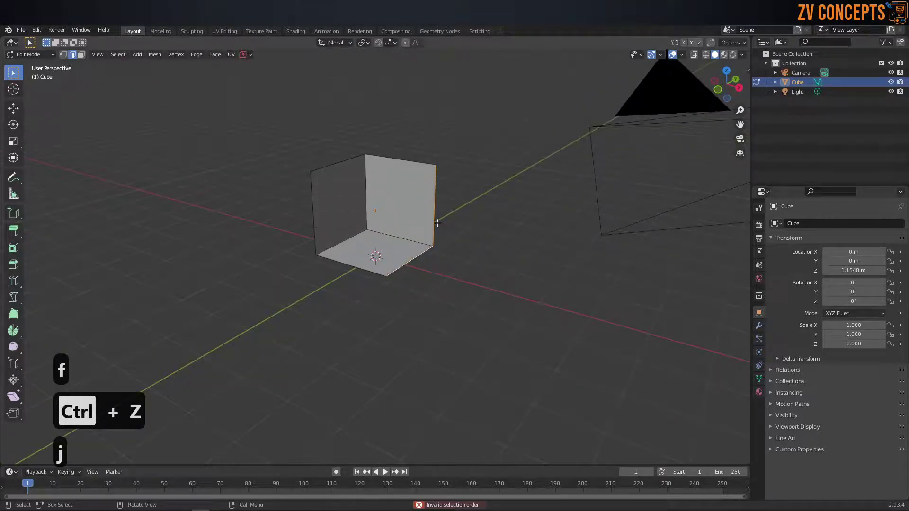
Step: Return to Object Mode and delete the cube
{"action": "key", "text": "Tab"}
{"action": "key", "text": "Tab"}
{"action": "key", "text": "Tab"}
{"action": "key", "text": "Delete"}
{"action": "mouse_move", "coordinate": [397, 186]}
{"action": "middle_mouse_down"}
{"action": "mouse_move", "coordinate": [408, 204]}
{"action": "mouse_move", "coordinate": [404, 194]}
{"action": "middle_mouse_up"}
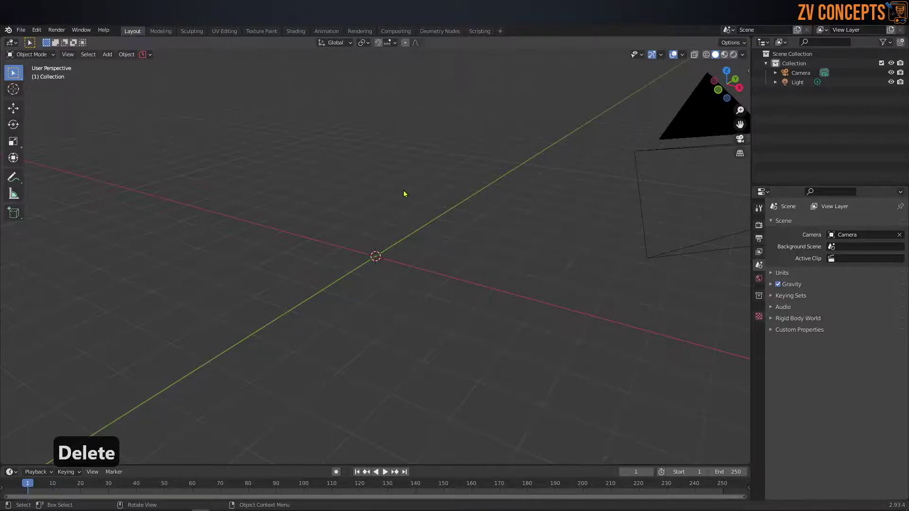
Step: Undo repeatedly to restore the deleted cube and return to Object Mode
{"action": "middle_click_drag", "start_coordinate": [398, 197], "coordinate": [377, 209]}
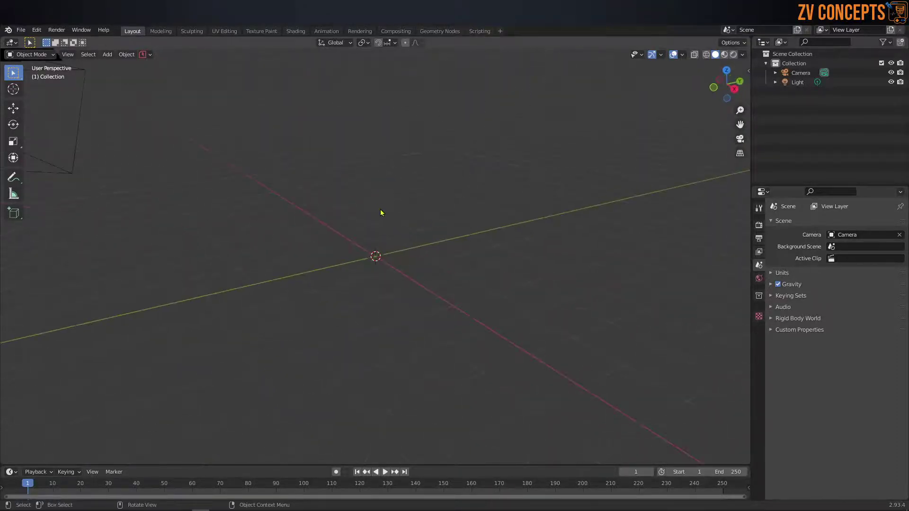
{"action": "key", "text": "ctrl+z"}
{"action": "key", "text": "ctrl+z"}
{"action": "key", "text": "ctrl+z"}
{"action": "key", "text": "ctrl+z"}
{"action": "key", "text": "ctrl+z"}
{"action": "key", "text": "ctrl+z"}
{"action": "key", "text": "ctrl+z"}
{"action": "key", "text": "ctrl+z"}
{"action": "key", "text": "ctrl+z"}
{"action": "key", "text": "ctrl+z"}
{"action": "key", "text": "ctrl+z"}
{"action": "key", "text": "ctrl+z"}
{"action": "key", "text": "ctrl+z"}
{"action": "key", "text": "ctrl+z"}
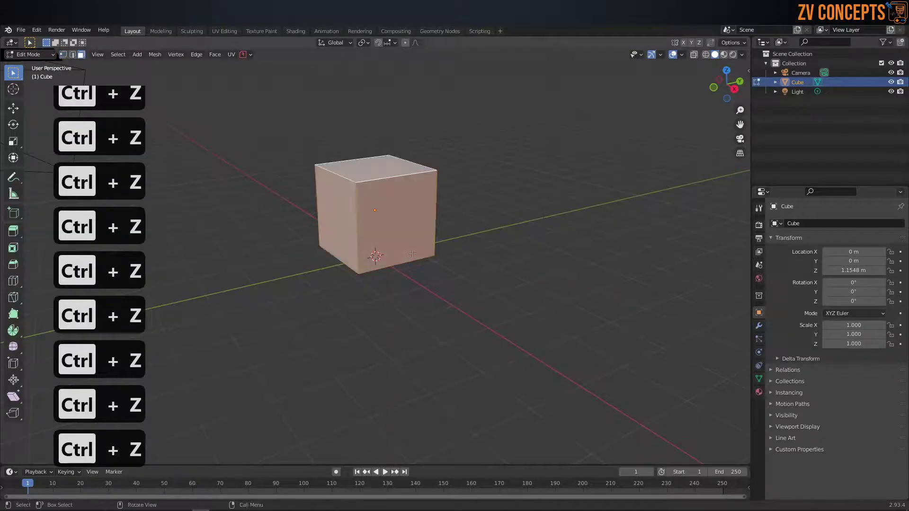
{"action": "key", "text": "Tab"}
{"action": "middle_click_drag", "start_coordinate": [382, 184], "coordinate": [366, 200]}
Step: Enter Edit Mode with edge select, then use the Ctrl+Tab pie to choose Object Mode
{"action": "key", "text": "Tab"}
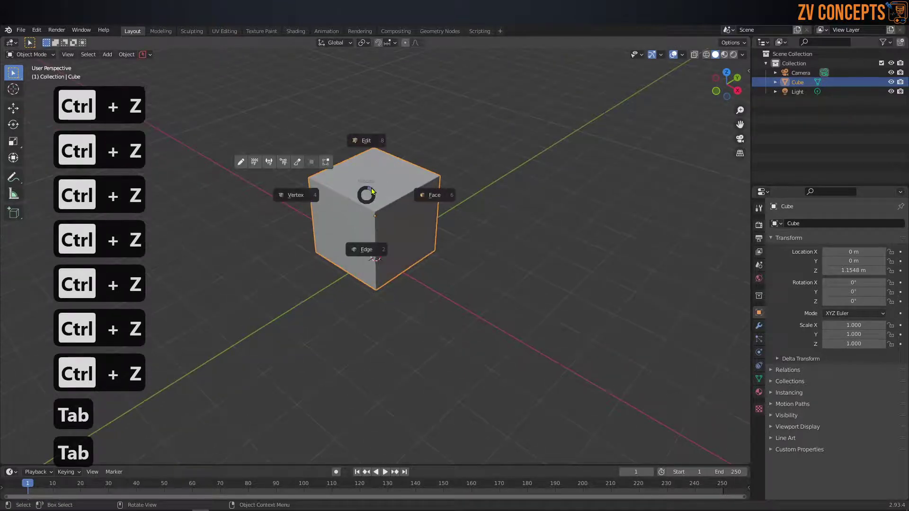
{"action": "key", "text": "Tab"}
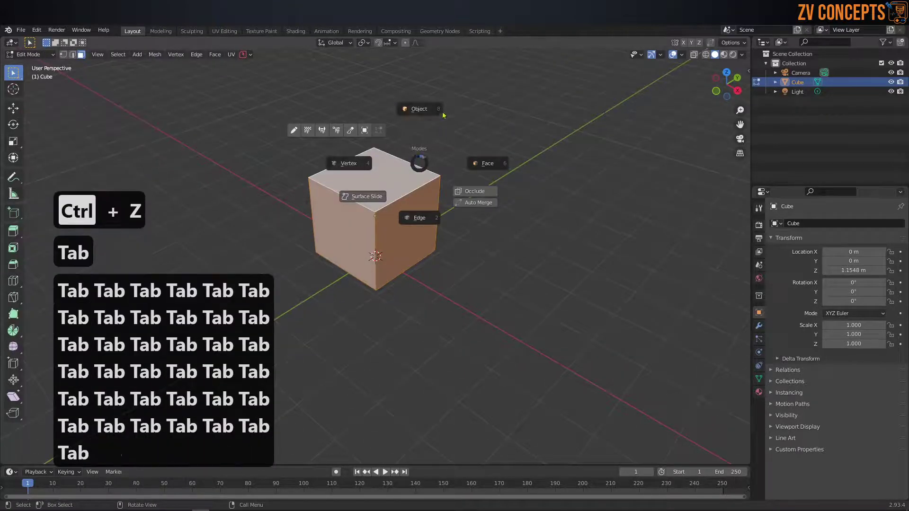
{"action": "key", "text": "Tab"}
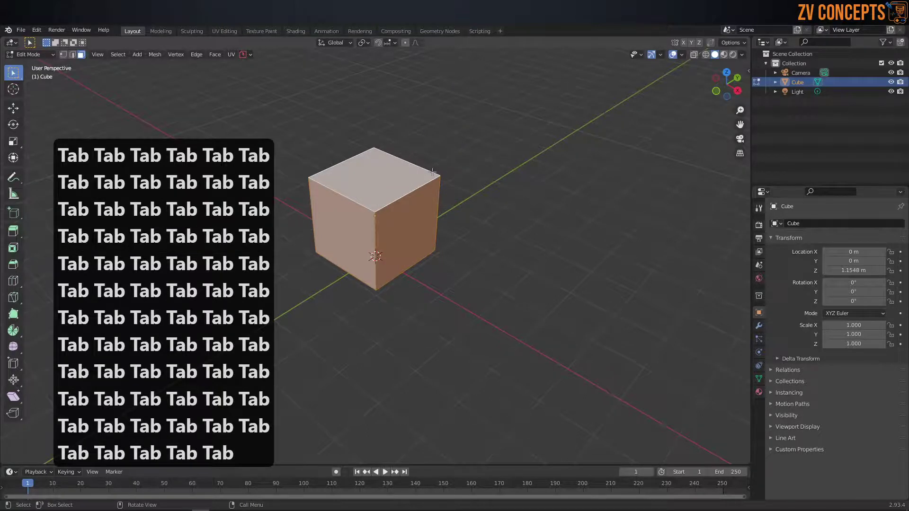
{"action": "key", "text": "Tab"}
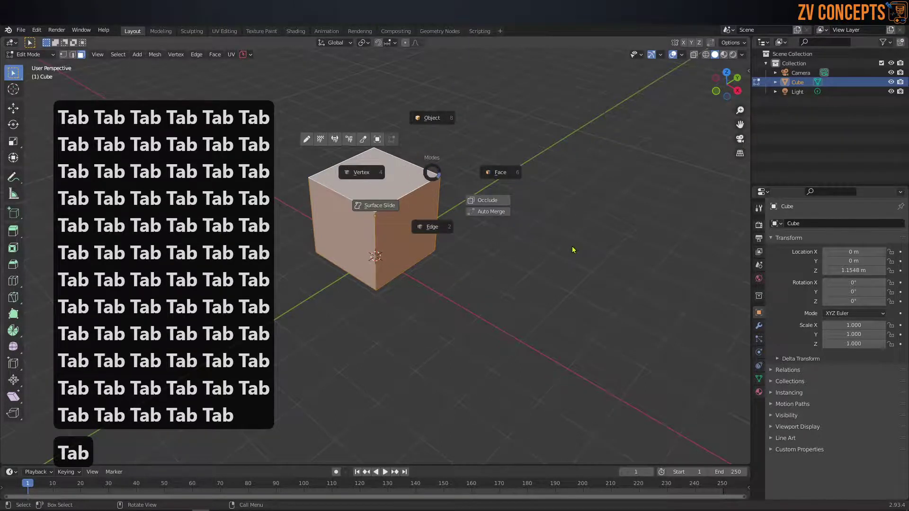
{"action": "left_click", "coordinate": [411, 310]}
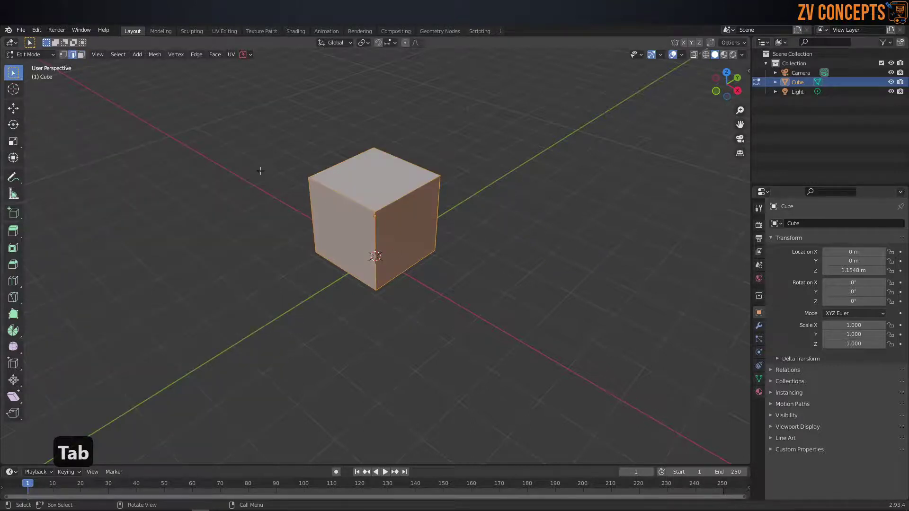
{"action": "key", "text": "ctrl+Tab"}
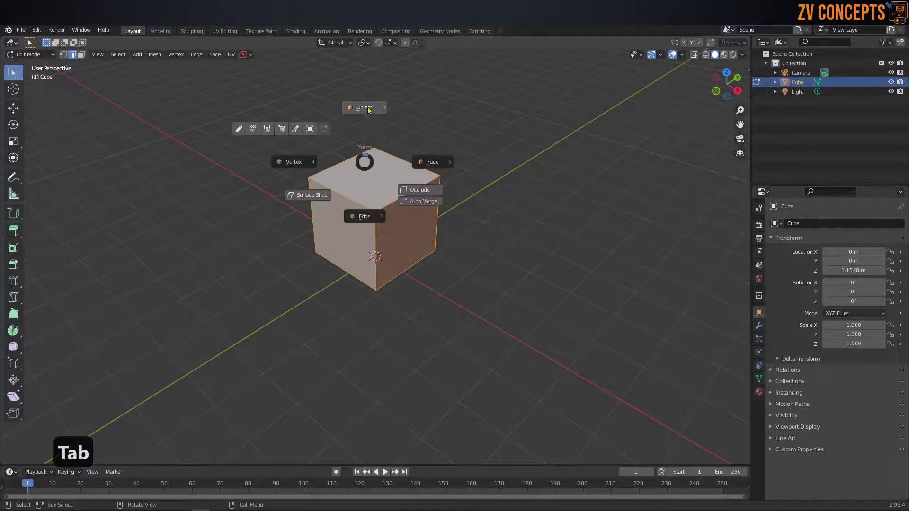
{"action": "left_click", "coordinate": [374, 131]}
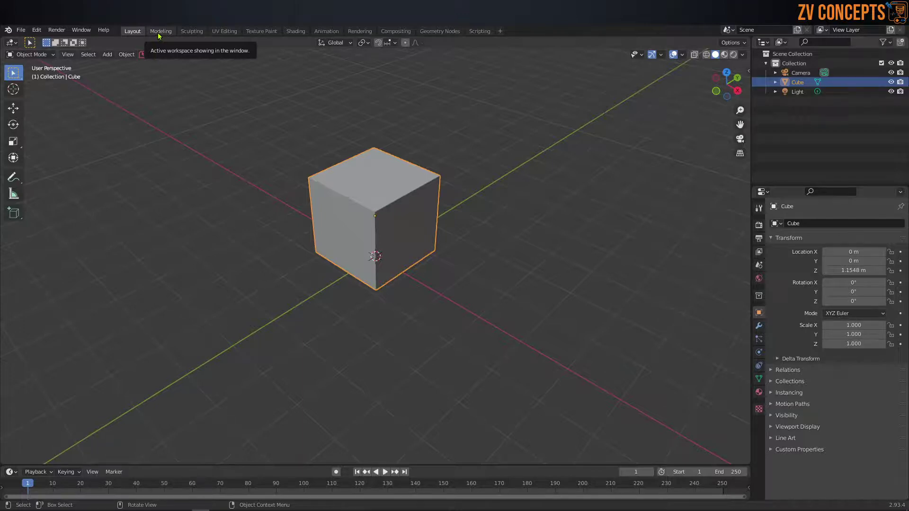
Step: In the Modeling workspace, deselect the cube and select one of its edges
{"action": "left_click", "coordinate": [160, 33]}
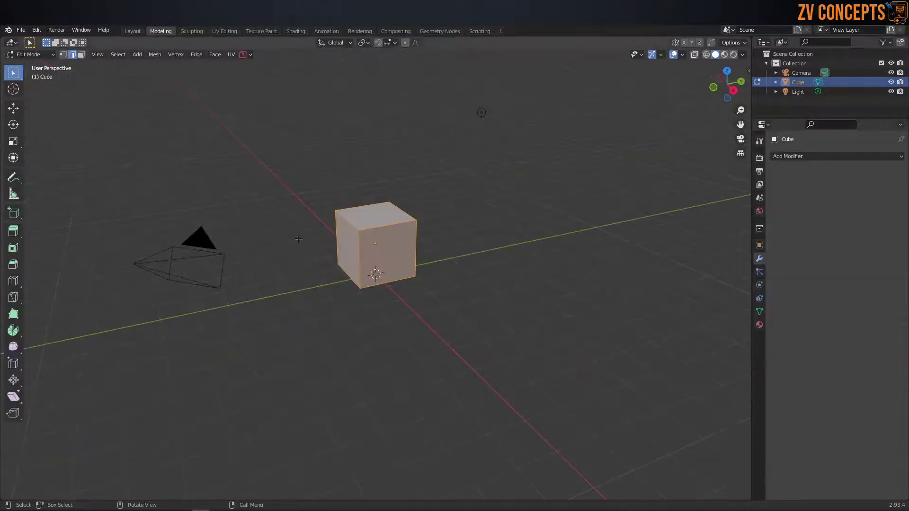
{"action": "middle_click_drag", "start_coordinate": [299, 240], "coordinate": [340, 253]}
{"action": "scroll", "coordinate": [386, 228], "scroll_direction": "up", "scroll_amount": 3}
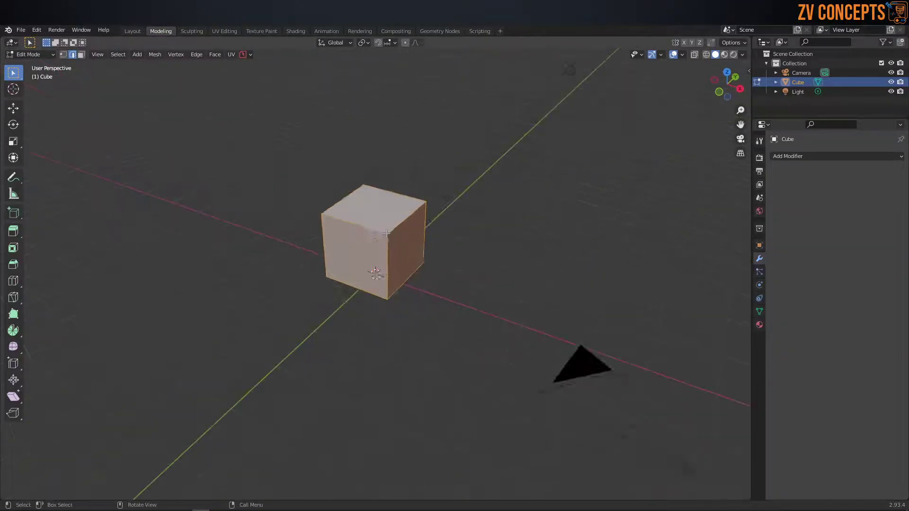
{"action": "left_click", "coordinate": [500, 166]}
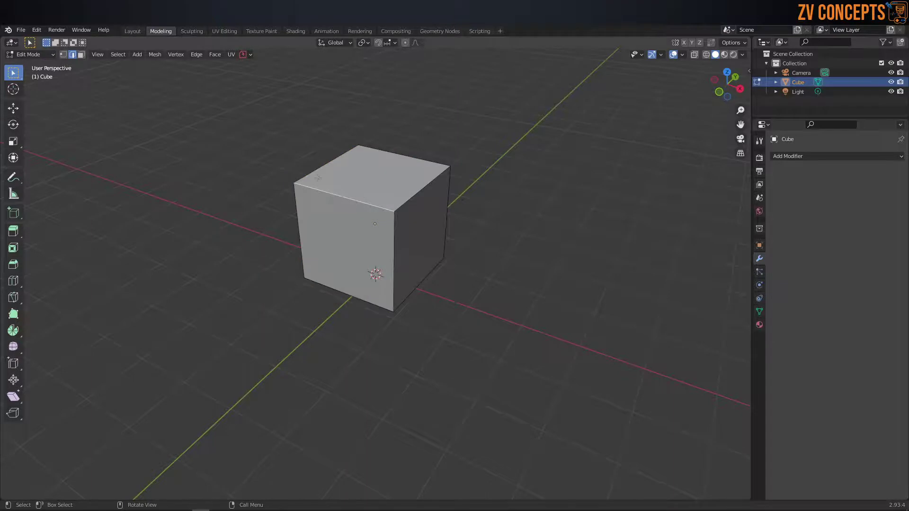
{"action": "left_click", "coordinate": [435, 266]}
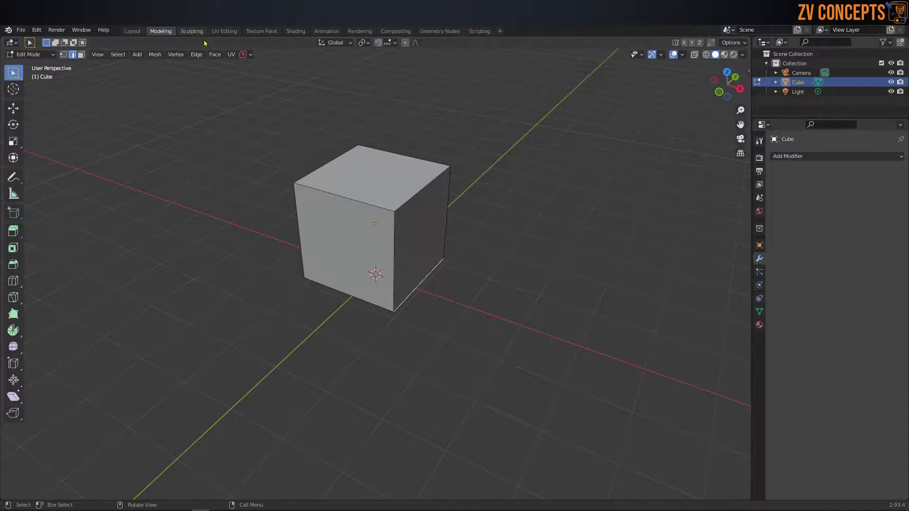
Step: Switch to the Sculpting workspace, then to UV Editing
{"action": "key", "text": "ctrl+Page_Down"}
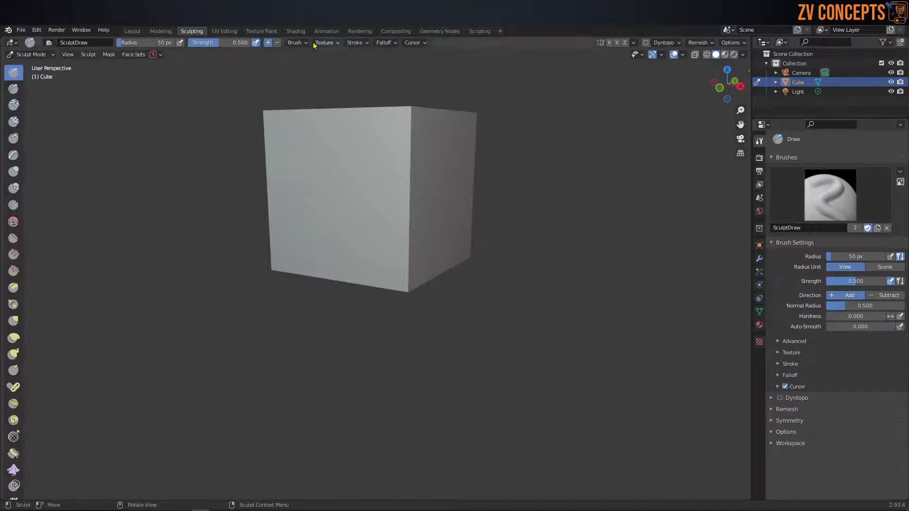
{"action": "left_click", "coordinate": [225, 31]}
{"action": "scroll", "coordinate": [580, 226], "scroll_direction": "up", "scroll_amount": 5}
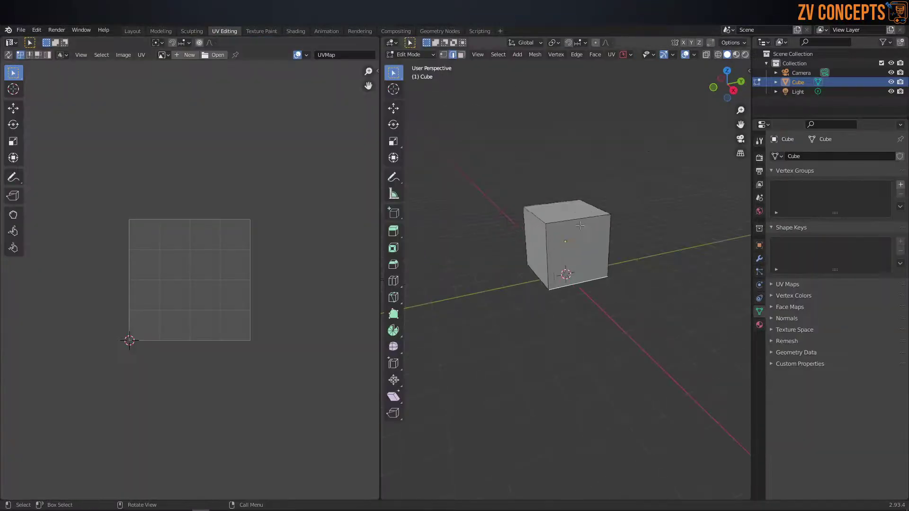
Step: Select the whole cube to show its cross-shaped UV layout, then switch to Texture Paint
{"action": "key", "text": "a"}
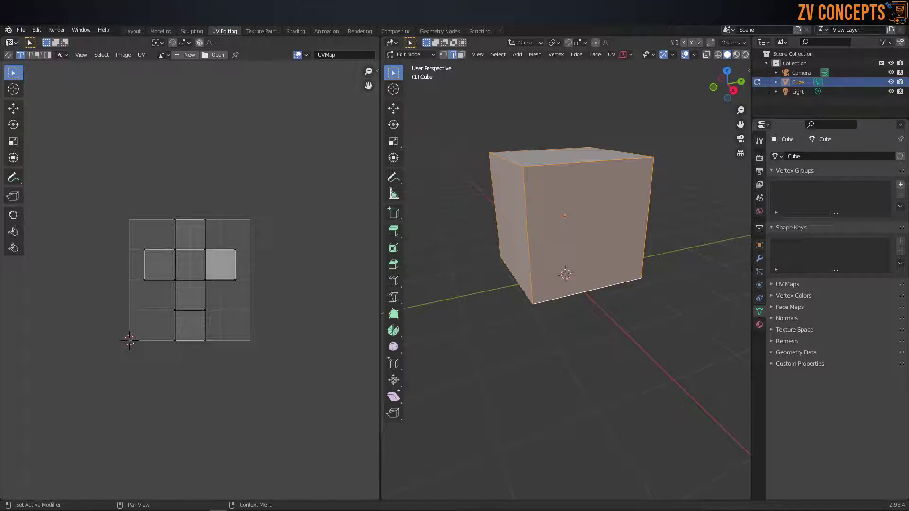
{"action": "left_click", "coordinate": [260, 32]}
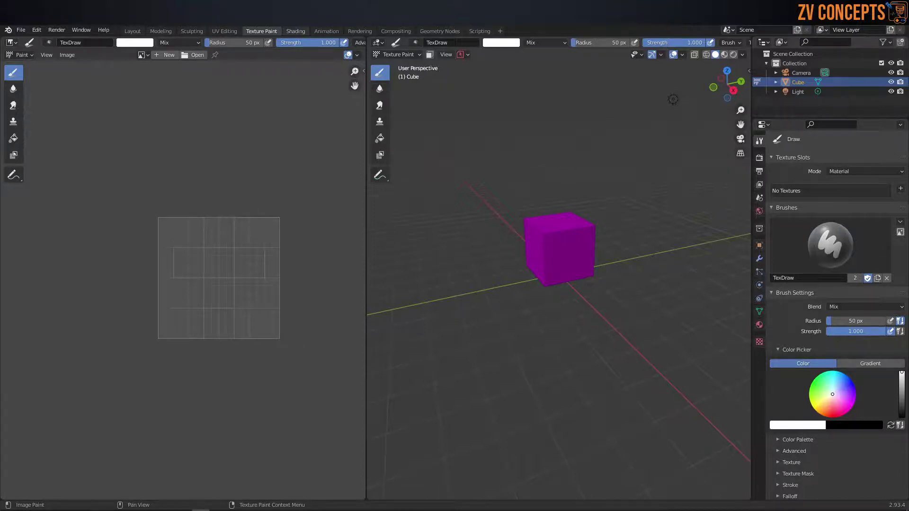
Step: In the Shading workspace, set the cube material's Metallic to 1.000 and Specular to 0.068
{"action": "left_click", "coordinate": [295, 30]}
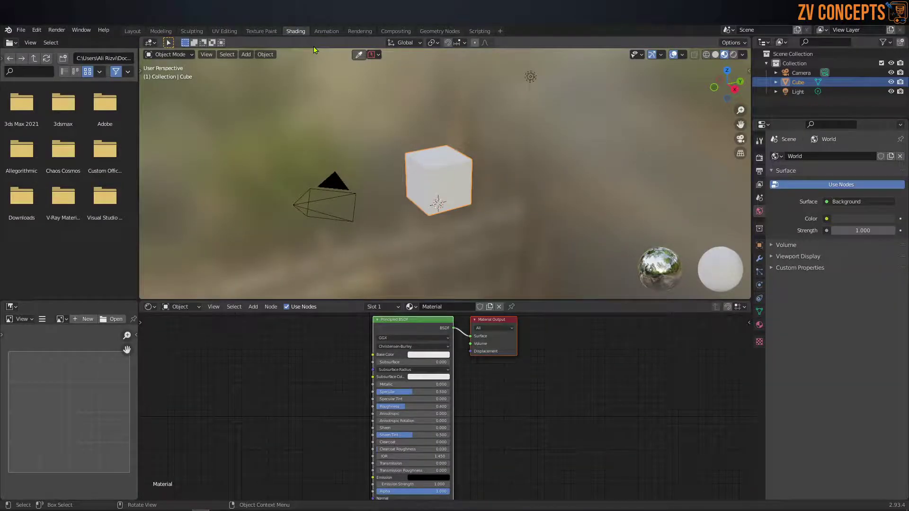
{"action": "scroll", "coordinate": [455, 222], "scroll_direction": "up", "scroll_amount": 2}
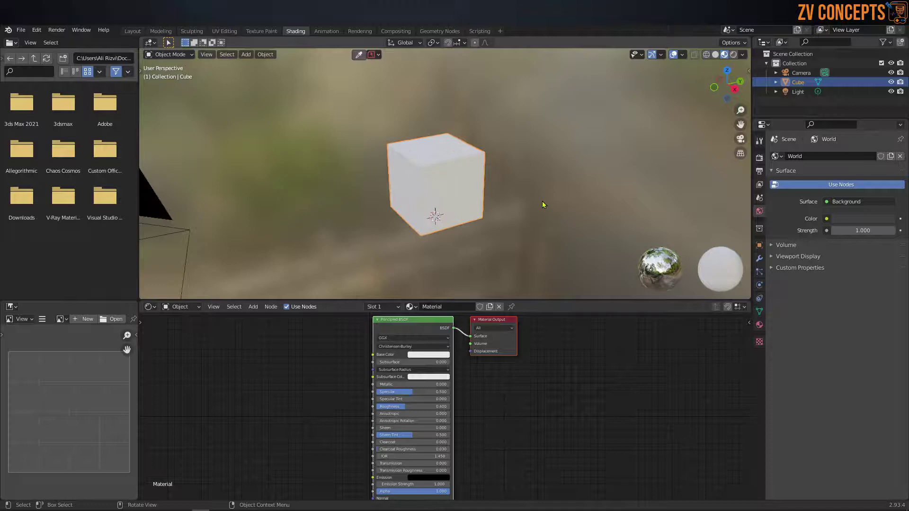
{"action": "left_click", "coordinate": [445, 296]}
{"action": "left_click_drag", "start_coordinate": [445, 299], "coordinate": [444, 289]}
{"action": "scroll", "coordinate": [410, 199], "scroll_direction": "up", "scroll_amount": 5}
{"action": "scroll", "coordinate": [410, 195], "scroll_direction": "down", "scroll_amount": 3}
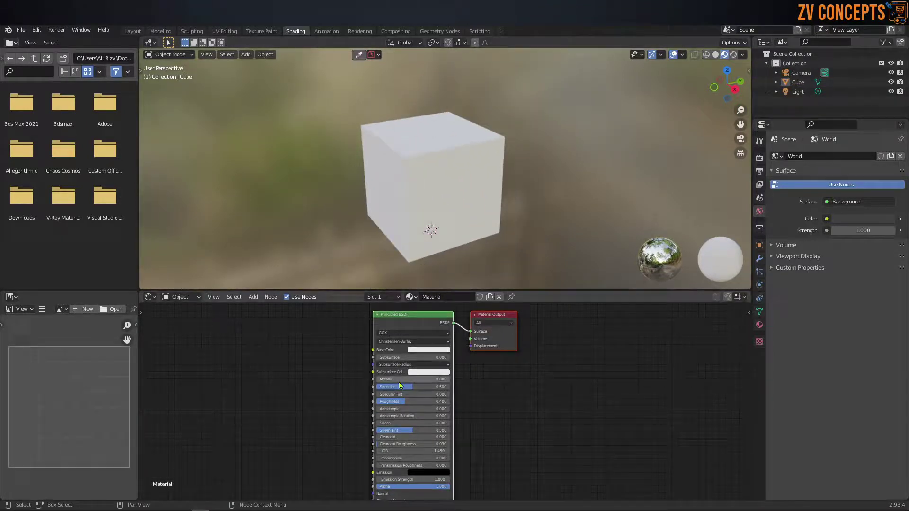
{"action": "left_click_drag", "start_coordinate": [398, 379], "coordinate": [453, 380]}
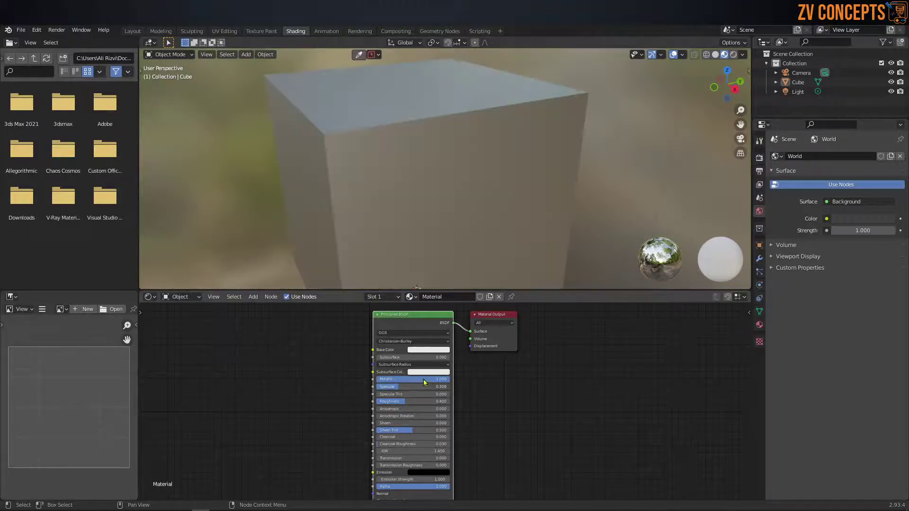
{"action": "scroll", "coordinate": [410, 157], "scroll_direction": "down", "scroll_amount": 5}
{"action": "scroll", "coordinate": [388, 171], "scroll_direction": "up", "scroll_amount": 2}
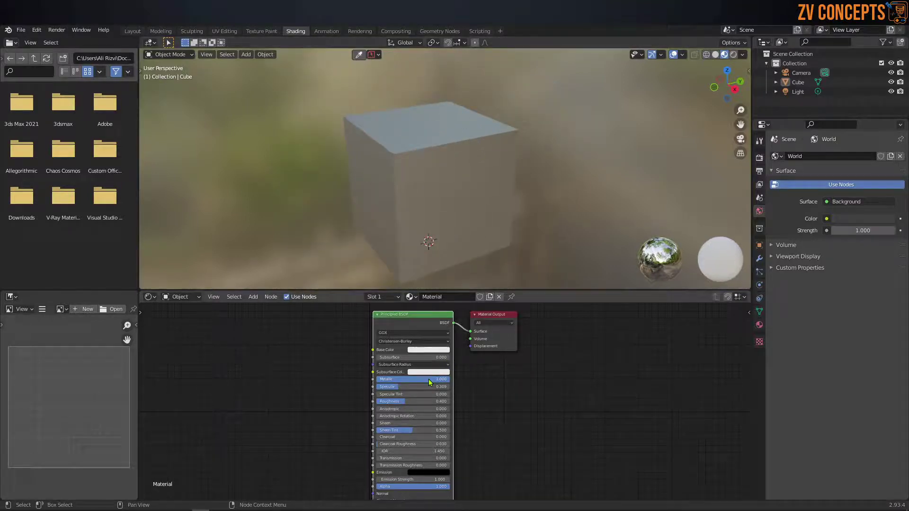
{"action": "left_click_drag", "start_coordinate": [397, 388], "coordinate": [377, 401]}
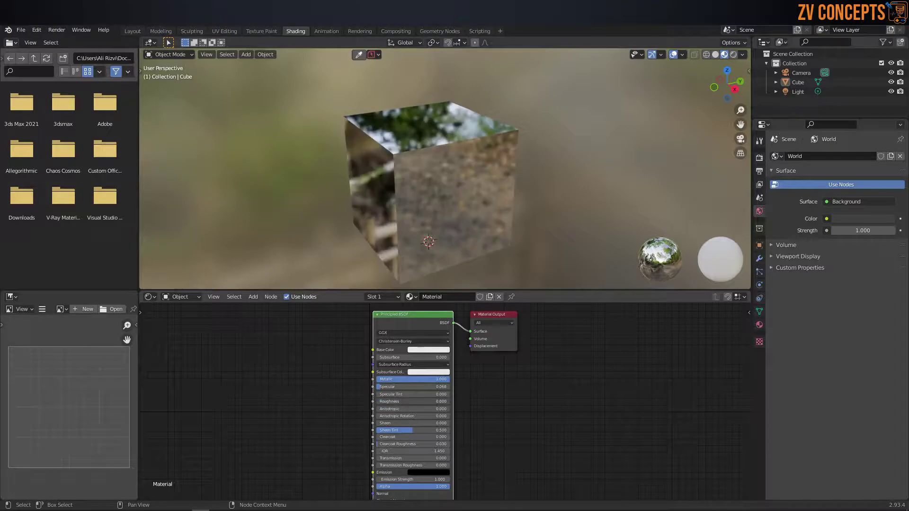
Step: Orbit around the reselected cube to inspect its mirror-like environment reflections
{"action": "middle_click_drag", "start_coordinate": [581, 107], "coordinate": [512, 283]}
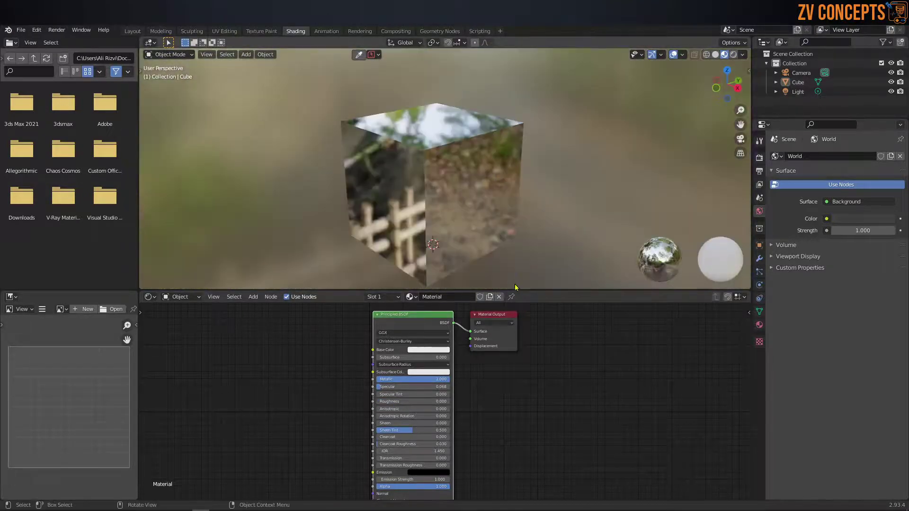
{"action": "left_click_drag", "start_coordinate": [528, 290], "coordinate": [528, 343]}
{"action": "middle_click_drag", "start_coordinate": [528, 342], "coordinate": [457, 156]}
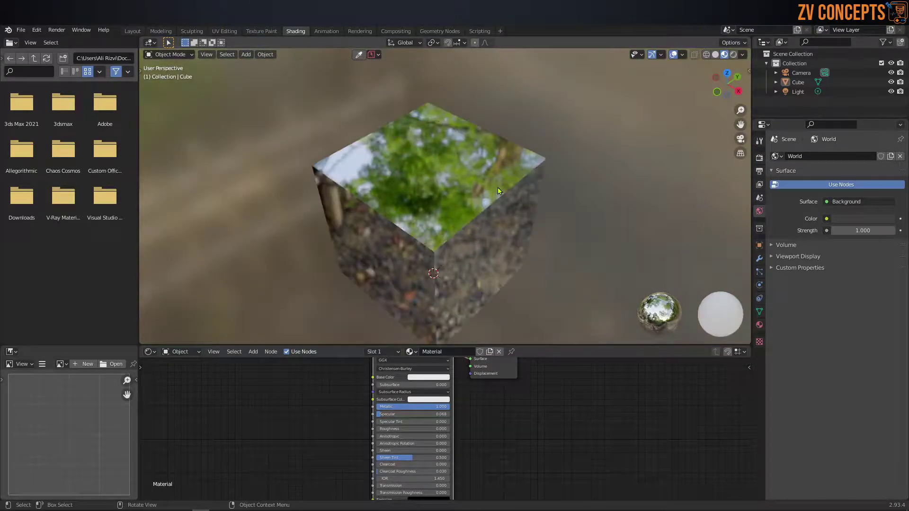
{"action": "left_click", "coordinate": [490, 204]}
{"action": "middle_click_drag", "start_coordinate": [489, 204], "coordinate": [441, 201]}
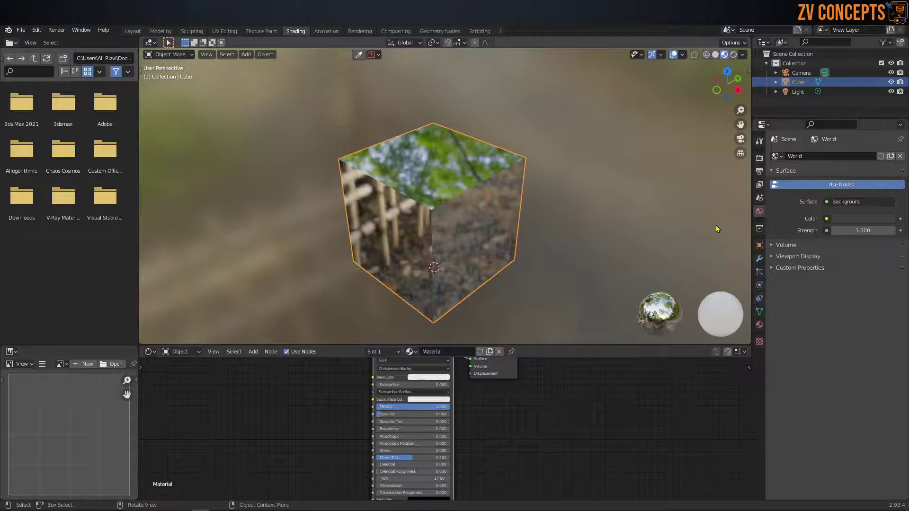
{"action": "left_click", "coordinate": [759, 258]}
Step: Add a Subdivision Surface modifier with Levels Viewport 3 and view the rounded cube in solid shading
{"action": "left_click", "coordinate": [801, 158]}
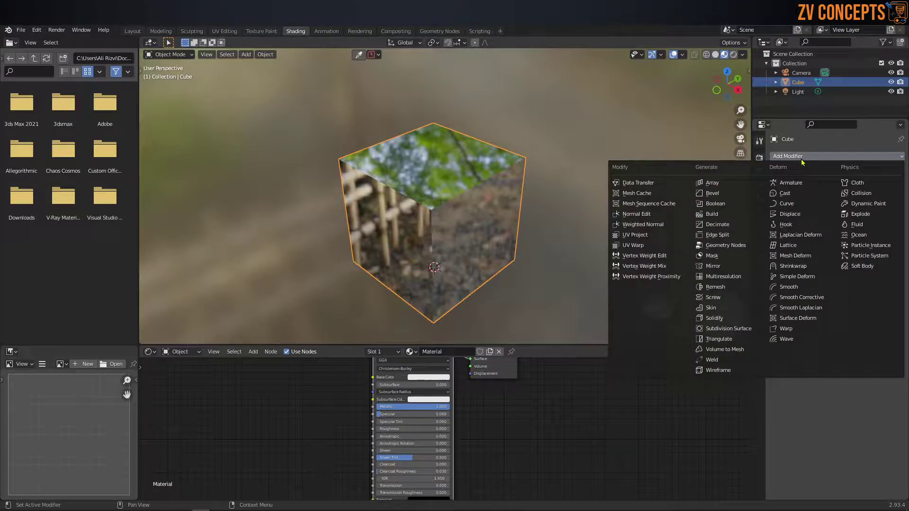
{"action": "left_click", "coordinate": [728, 329]}
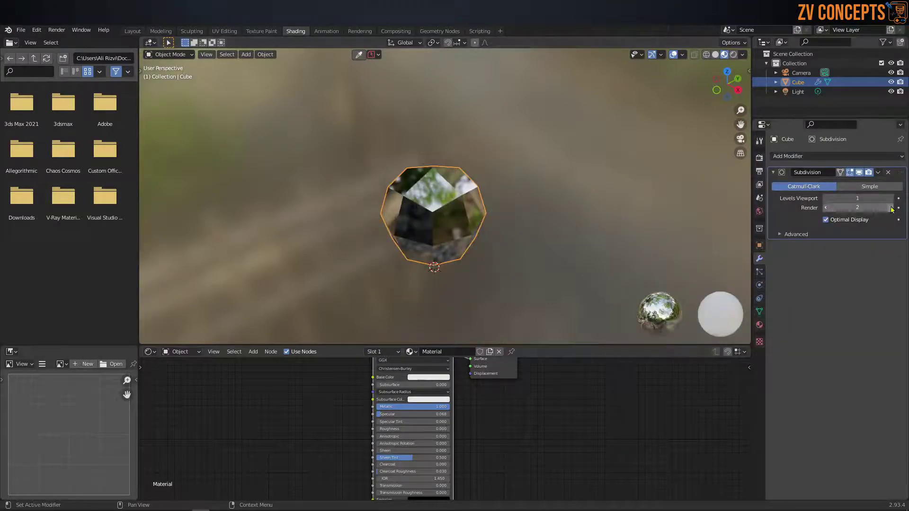
{"action": "left_click", "coordinate": [890, 198]}
{"action": "left_click", "coordinate": [890, 198]}
{"action": "middle_click_drag", "start_coordinate": [611, 222], "coordinate": [521, 203]}
{"action": "scroll", "coordinate": [485, 231], "scroll_direction": "up", "scroll_amount": 3}
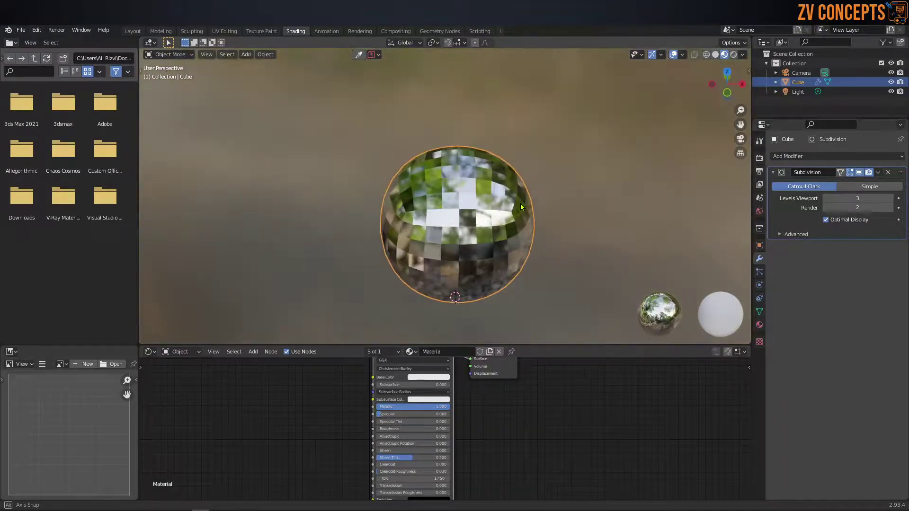
{"action": "left_click", "coordinate": [733, 55]}
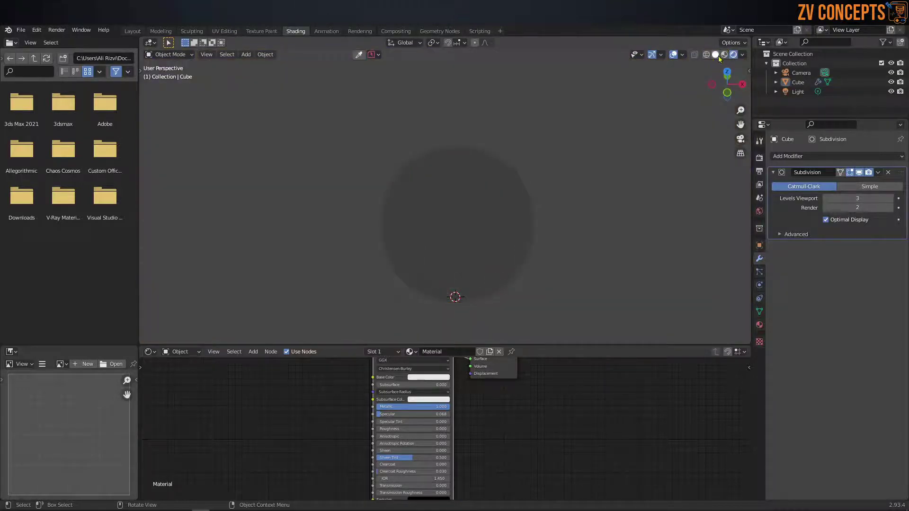
{"action": "left_click", "coordinate": [715, 56]}
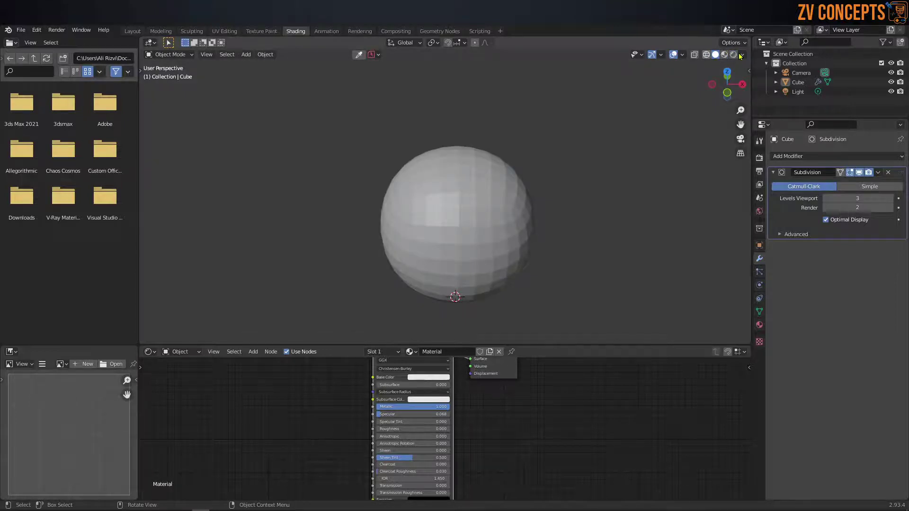
Step: Compare the sphere in wireframe, rendered, solid and material preview shading, ending on material preview
{"action": "key", "text": "shift+z"}
{"action": "left_click", "coordinate": [733, 55]}
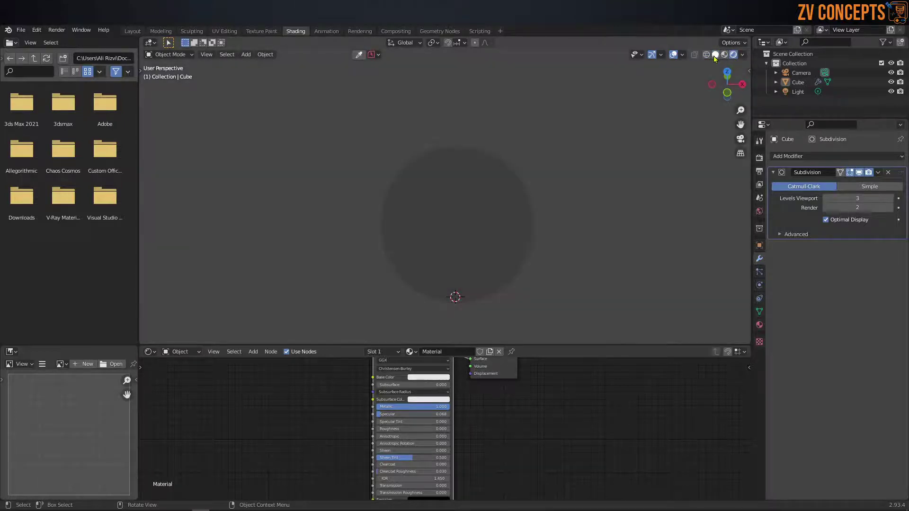
{"action": "left_click", "coordinate": [715, 55]}
{"action": "left_click", "coordinate": [742, 55]}
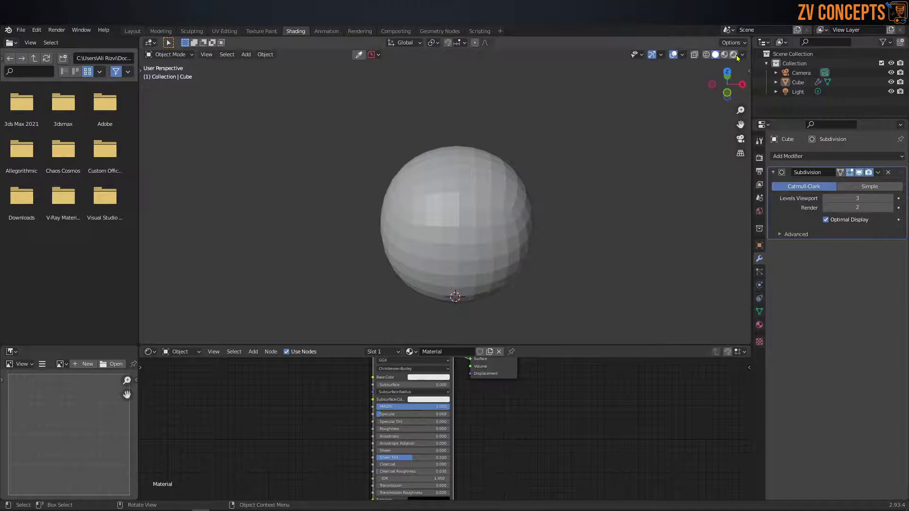
{"action": "left_click", "coordinate": [724, 55]}
{"action": "left_click", "coordinate": [706, 55]}
{"action": "left_click", "coordinate": [715, 55]}
{"action": "left_click", "coordinate": [724, 55]}
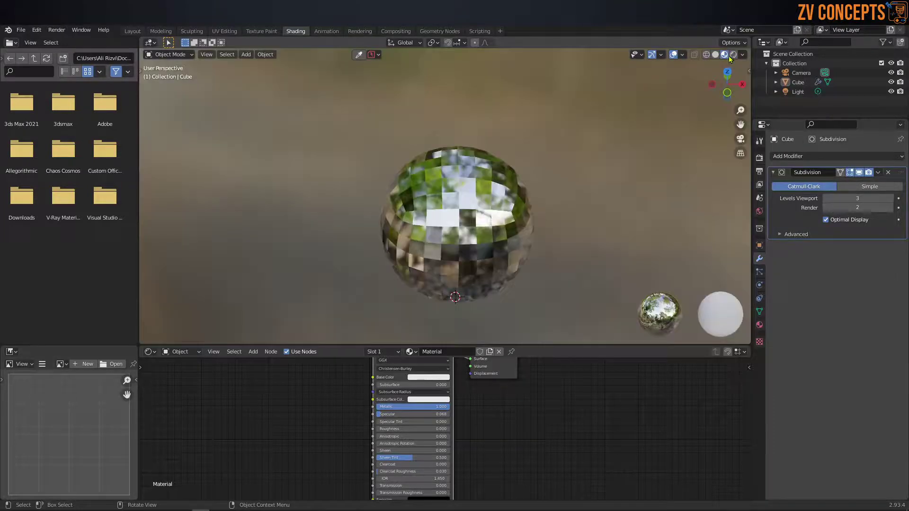
Step: Try several preview HDRI environments, settling on a different warm-toned one
{"action": "left_click", "coordinate": [742, 54]}
{"action": "left_click", "coordinate": [733, 133]}
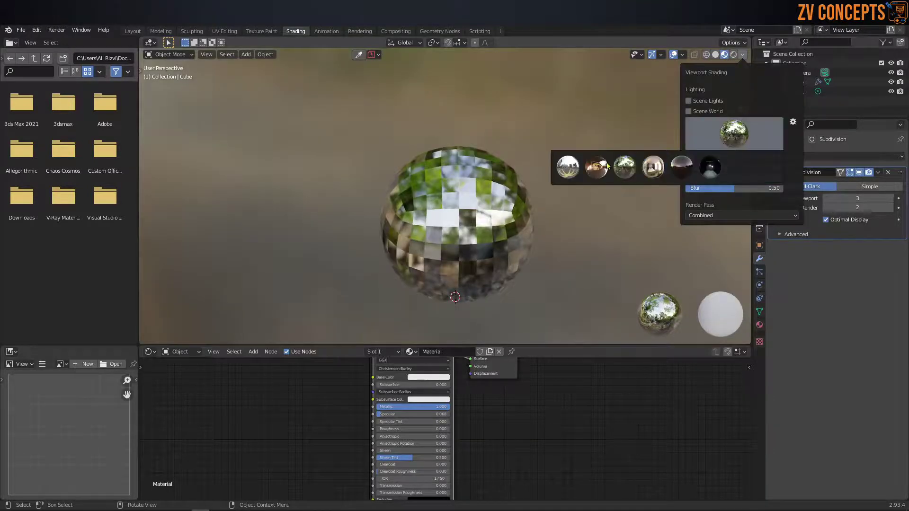
{"action": "left_click", "coordinate": [653, 167]}
{"action": "left_click", "coordinate": [734, 134]}
{"action": "left_click", "coordinate": [737, 167]}
{"action": "left_click", "coordinate": [733, 134]}
{"action": "left_click", "coordinate": [567, 167]}
Step: Select the chrome sphere and frame it with Numpad . so it fills the viewport
{"action": "mouse_move", "coordinate": [464, 173]}
{"action": "middle_mouse_down"}
{"action": "mouse_move", "coordinate": [257, 122]}
{"action": "mouse_move", "coordinate": [376, 117]}
{"action": "mouse_move", "coordinate": [407, 141]}
{"action": "middle_mouse_up"}
{"action": "scroll", "coordinate": [407, 141], "scroll_direction": "down", "scroll_amount": 4}
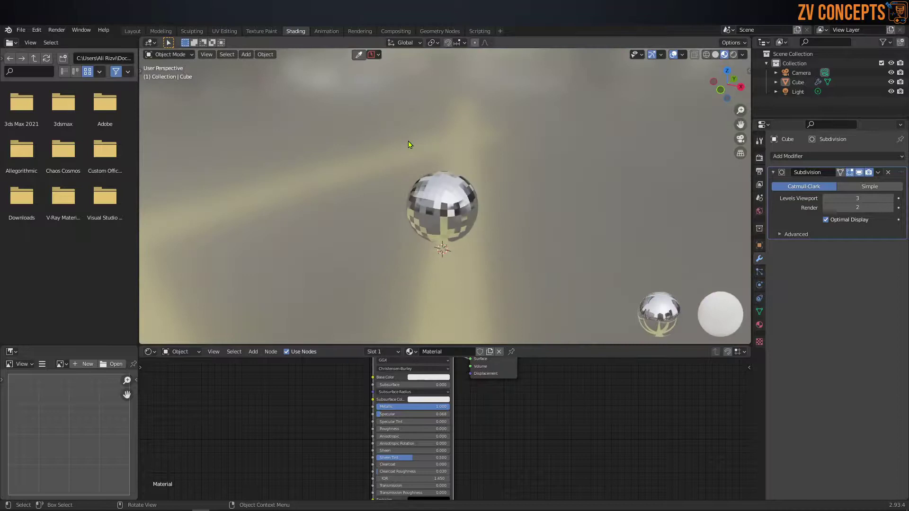
{"action": "left_click", "coordinate": [448, 194]}
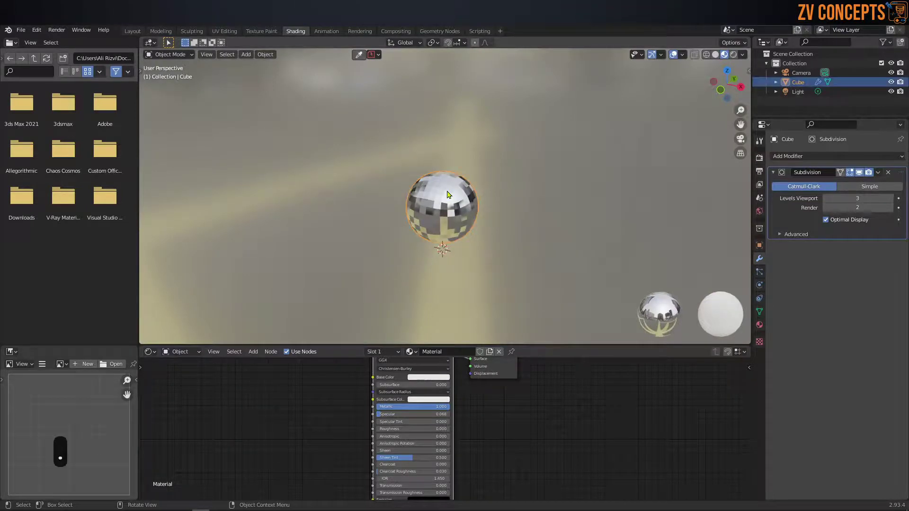
{"action": "key", "text": "period"}
{"action": "left_click", "coordinate": [448, 190]}
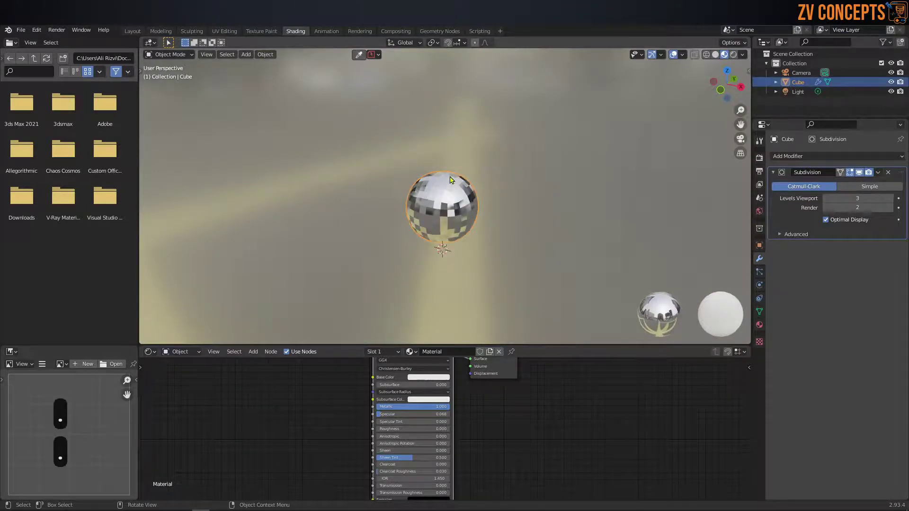
{"action": "key", "text": "KP_Decimal"}
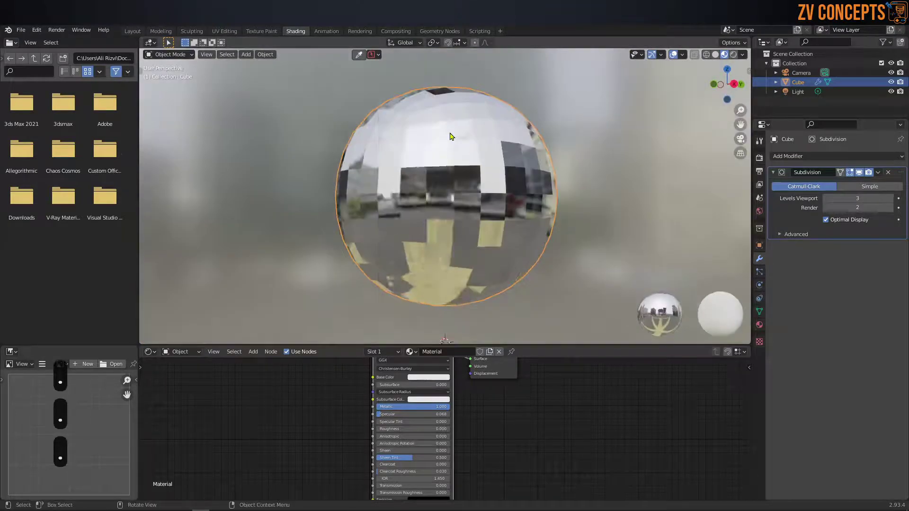
Step: Apply Shade Smooth to the chrome sphere and orbit to check its clean reflections
{"action": "right_click", "coordinate": [450, 136]}
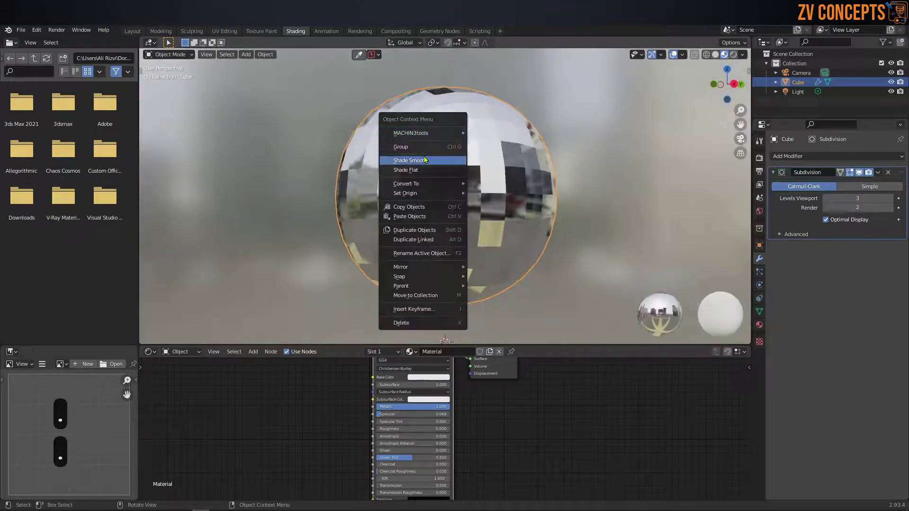
{"action": "left_click", "coordinate": [436, 105]}
{"action": "mouse_move", "coordinate": [435, 105]}
{"action": "middle_mouse_down"}
{"action": "mouse_move", "coordinate": [589, 202]}
{"action": "mouse_move", "coordinate": [513, 99]}
{"action": "mouse_move", "coordinate": [475, 308]}
{"action": "mouse_move", "coordinate": [488, 194]}
{"action": "middle_mouse_up"}
{"action": "scroll", "coordinate": [489, 195], "scroll_direction": "down", "scroll_amount": 7}
{"action": "middle_click_drag", "start_coordinate": [419, 199], "coordinate": [430, 147]}
{"action": "scroll", "coordinate": [428, 175], "scroll_direction": "up", "scroll_amount": 8}
{"action": "scroll", "coordinate": [445, 131], "scroll_direction": "down", "scroll_amount": 3}
{"action": "scroll", "coordinate": [455, 154], "scroll_direction": "up", "scroll_amount": 1}
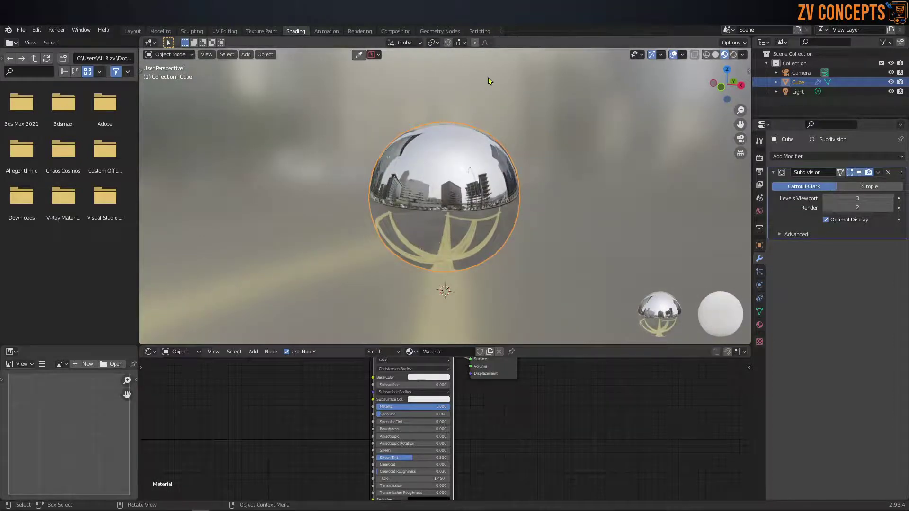
Step: Visit the Animation, Rendering and Shading workspaces, ending in Compositing
{"action": "left_click", "coordinate": [326, 31]}
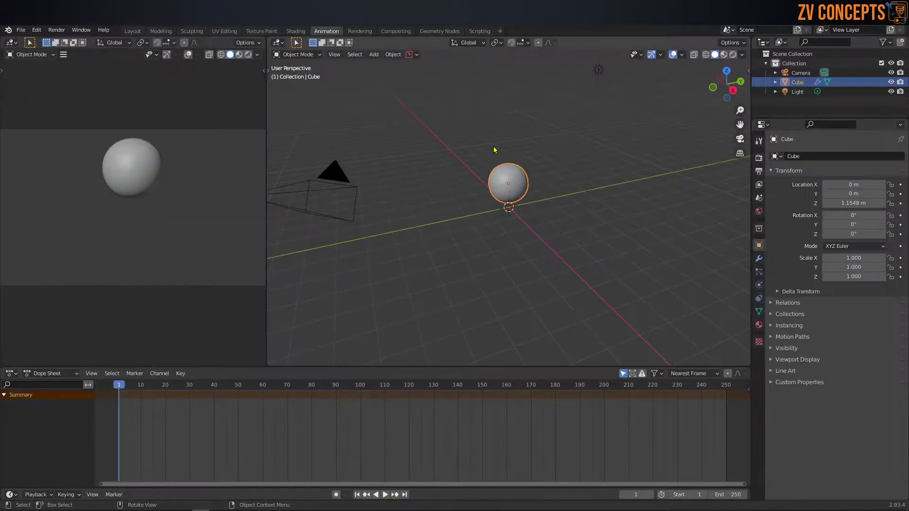
{"action": "scroll", "coordinate": [532, 159], "scroll_direction": "up", "scroll_amount": 3}
{"action": "middle_click_drag", "start_coordinate": [532, 158], "coordinate": [511, 171]}
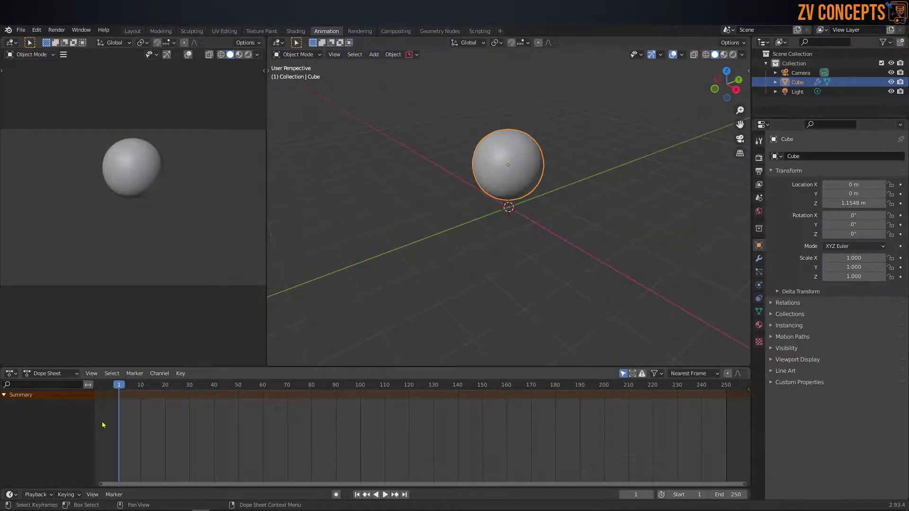
{"action": "left_click", "coordinate": [360, 31]}
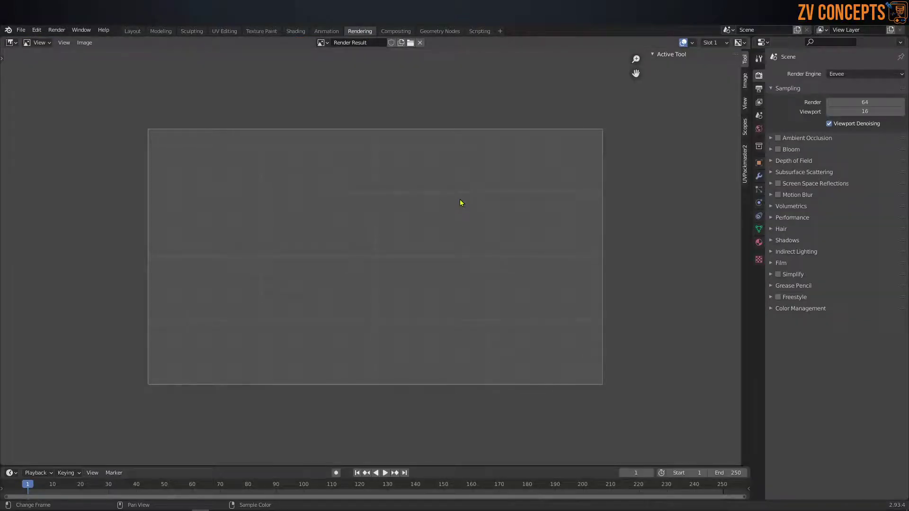
{"action": "left_click", "coordinate": [295, 31]}
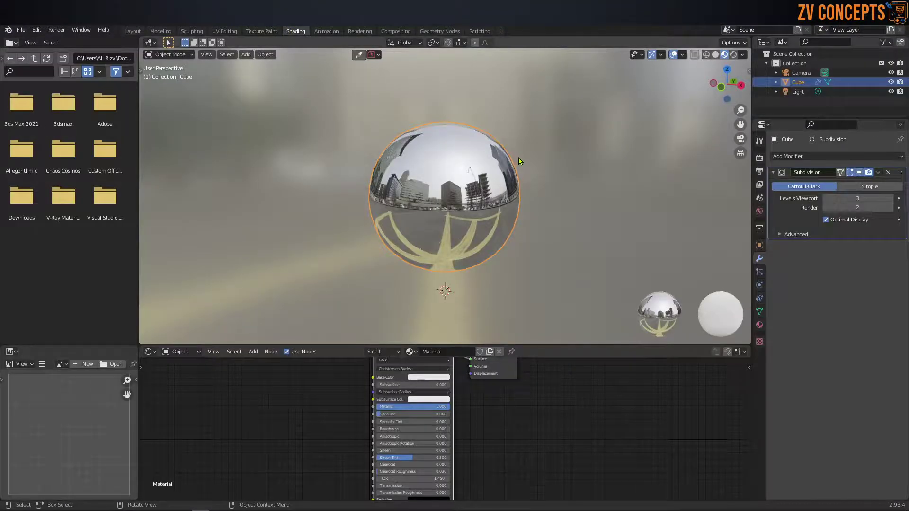
{"action": "left_click", "coordinate": [360, 32]}
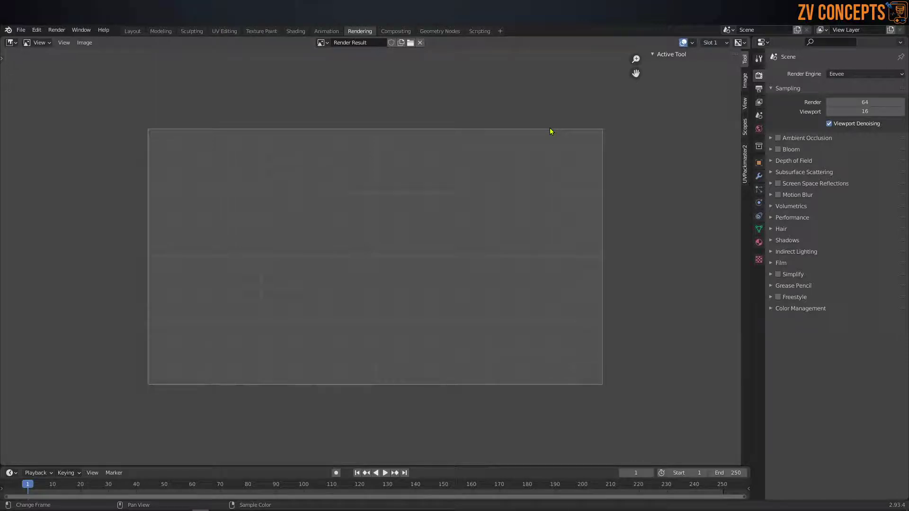
{"action": "left_click", "coordinate": [394, 31]}
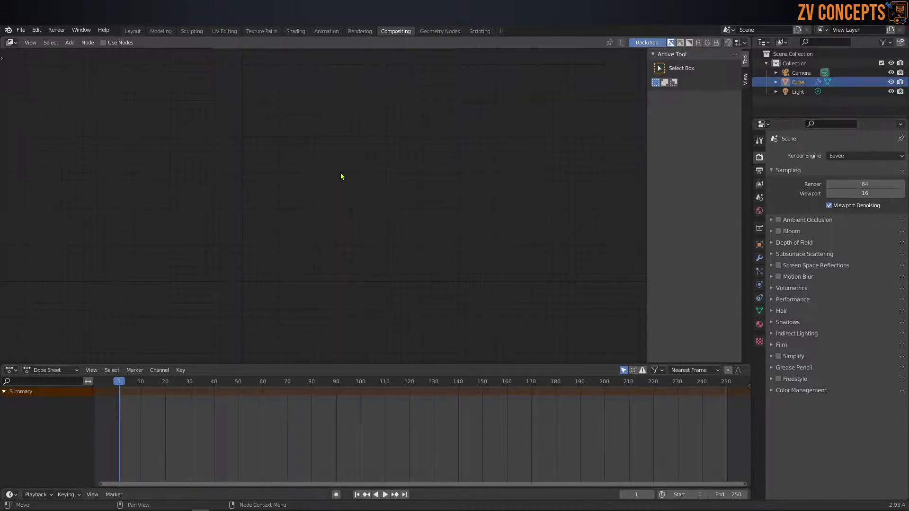
Step: Open Geometry Nodes, then Scripting, then return to Layout and orbit around the sphere
{"action": "left_click", "coordinate": [439, 31]}
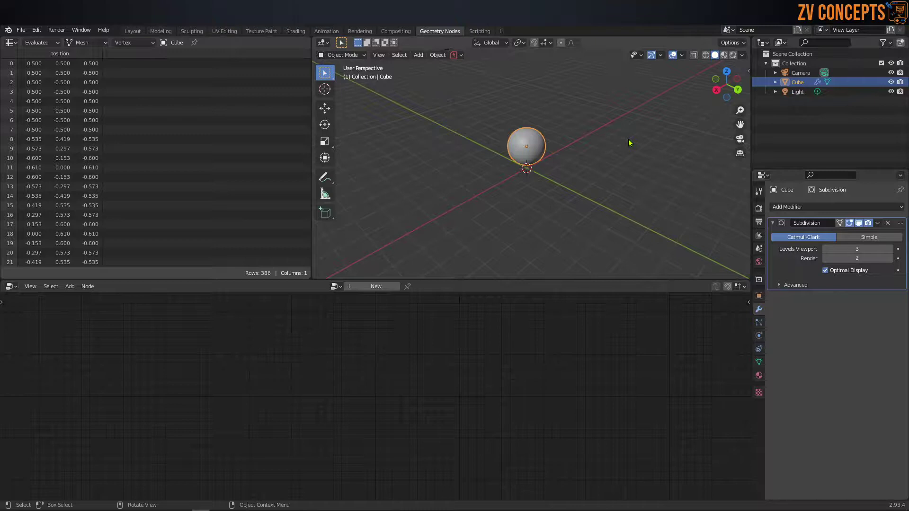
{"action": "left_click", "coordinate": [486, 31]}
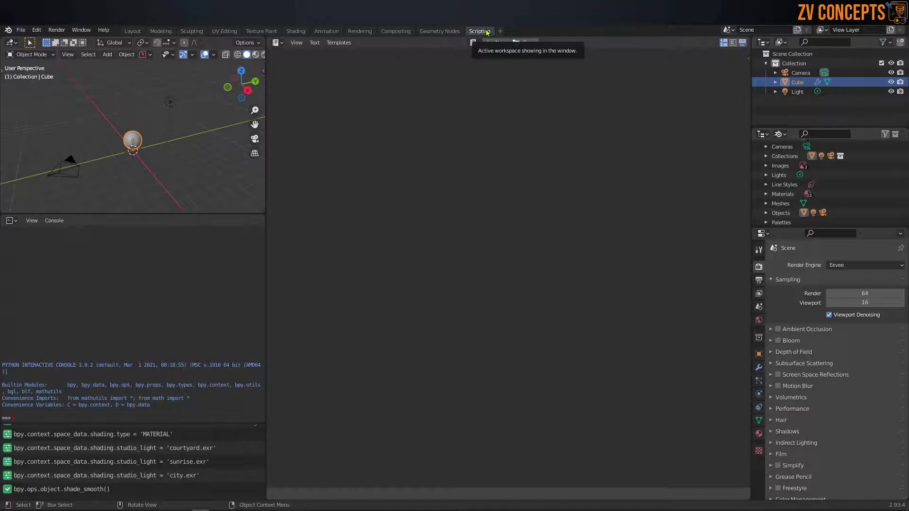
{"action": "left_click", "coordinate": [132, 30]}
{"action": "middle_click_drag", "start_coordinate": [362, 158], "coordinate": [238, 299]}
{"action": "left_click", "coordinate": [234, 310]}
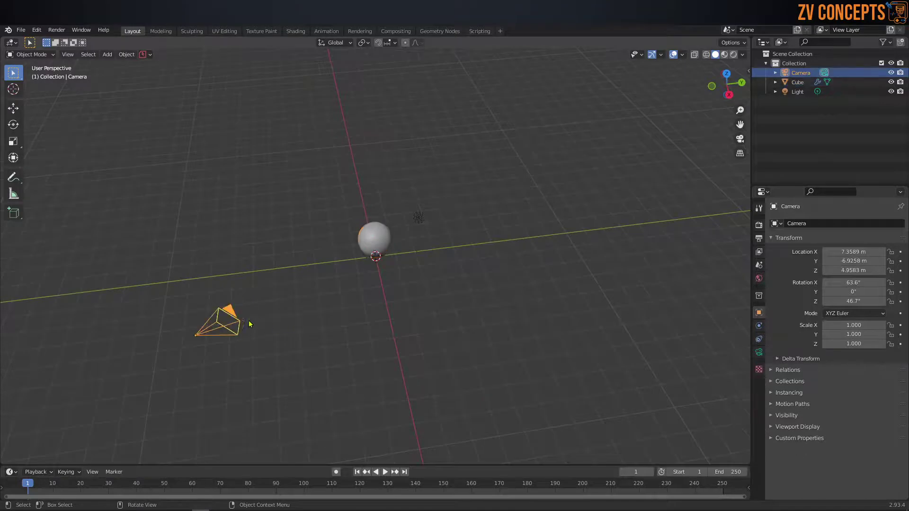
{"action": "key", "text": "KP_0"}
{"action": "right_click", "coordinate": [251, 304]}
{"action": "middle_click_drag", "start_coordinate": [250, 304], "coordinate": [231, 255]}
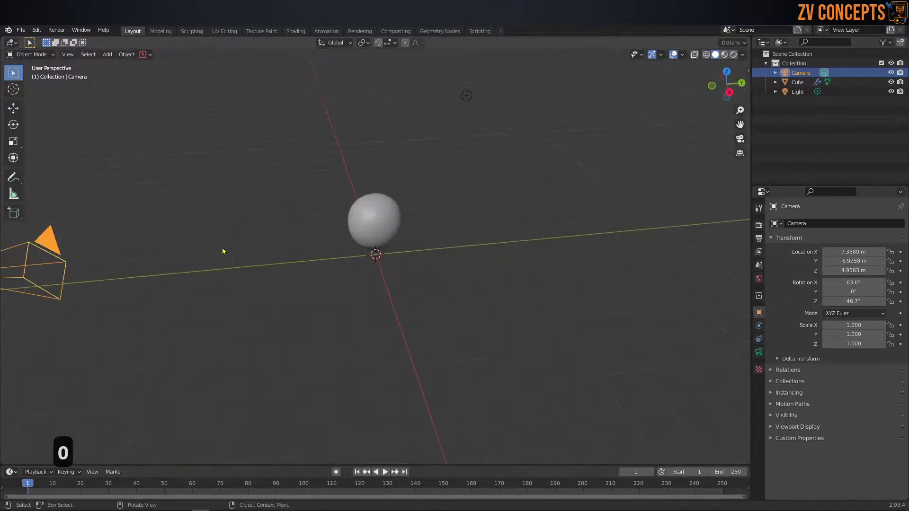
{"action": "key", "text": "KP_0"}
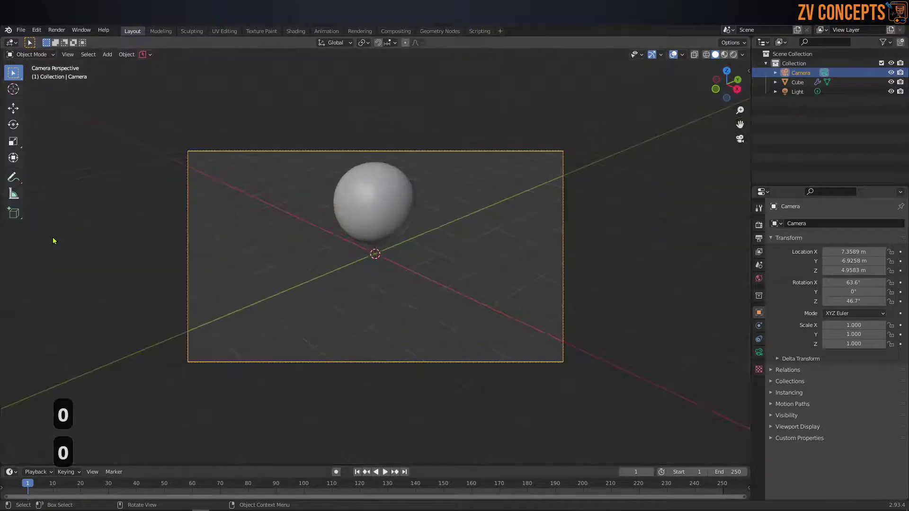
{"action": "scroll", "coordinate": [390, 187], "scroll_direction": "down", "scroll_amount": 2}
{"action": "middle_click_drag", "start_coordinate": [496, 200], "coordinate": [478, 204]}
{"action": "scroll", "coordinate": [452, 218], "scroll_direction": "down", "scroll_amount": 2}
{"action": "left_click", "coordinate": [468, 171]}
{"action": "scroll", "coordinate": [391, 181], "scroll_direction": "up", "scroll_amount": 2}
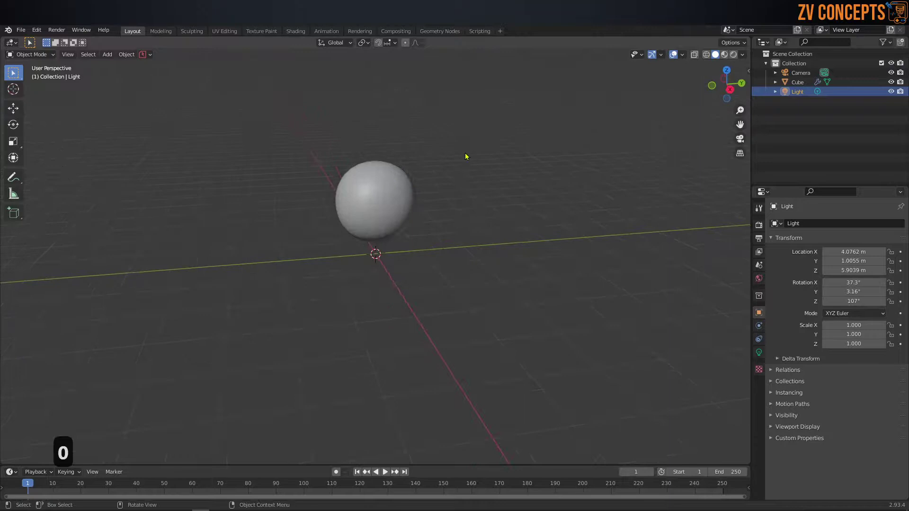
{"action": "scroll", "coordinate": [469, 148], "scroll_direction": "down", "scroll_amount": 1}
{"action": "scroll", "coordinate": [468, 148], "scroll_direction": "down", "scroll_amount": 2}
{"action": "middle_click_drag", "start_coordinate": [432, 176], "coordinate": [387, 208]}
{"action": "left_click", "coordinate": [382, 217]}
{"action": "scroll", "coordinate": [382, 216], "scroll_direction": "up", "scroll_amount": 2}
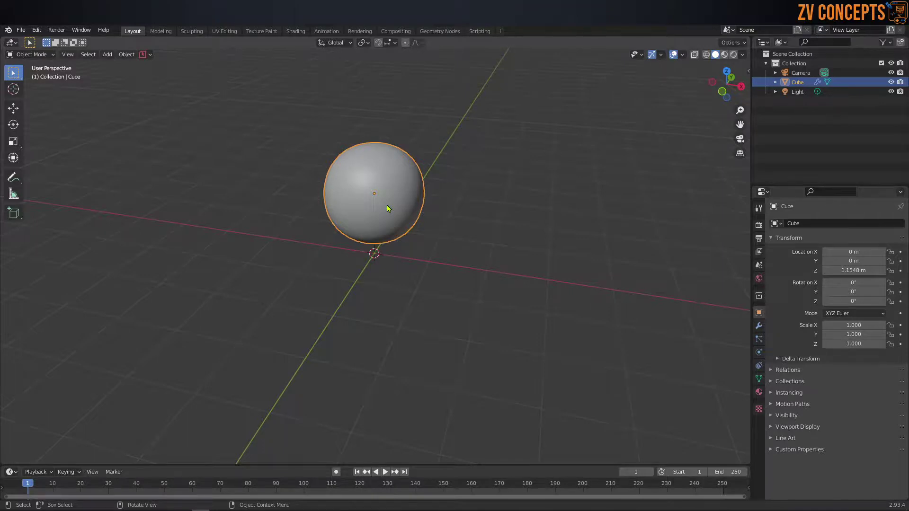
Step: Move the sphere freely with G to several spots around the scene
{"action": "middle_click_drag", "start_coordinate": [388, 208], "coordinate": [379, 217]}
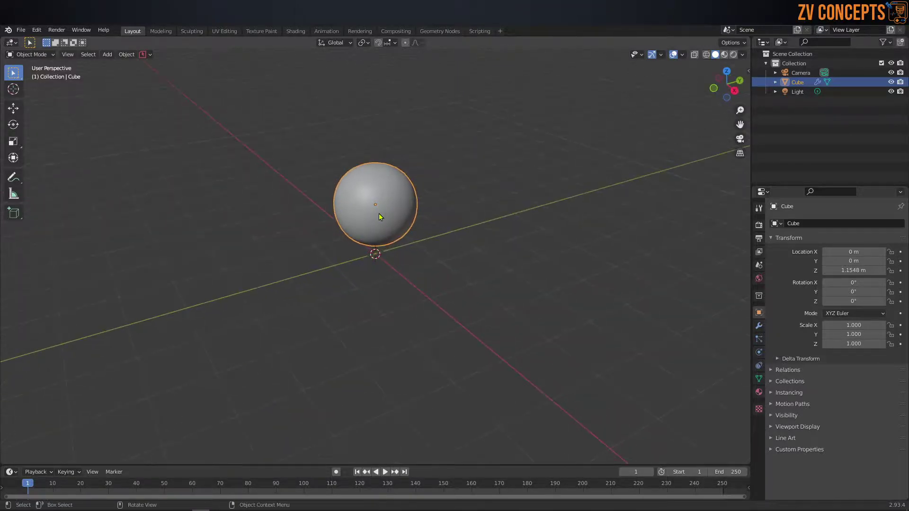
{"action": "scroll", "coordinate": [383, 209], "scroll_direction": "up", "scroll_amount": 1}
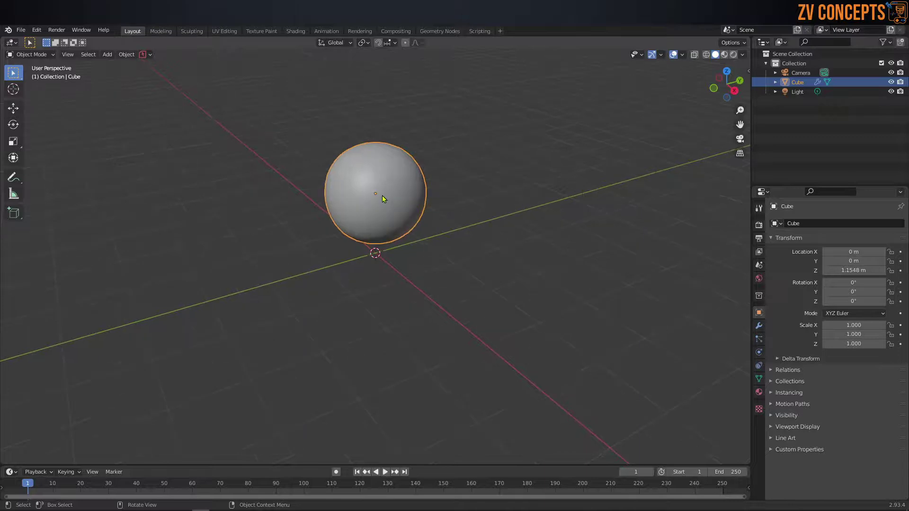
{"action": "key", "text": "g"}
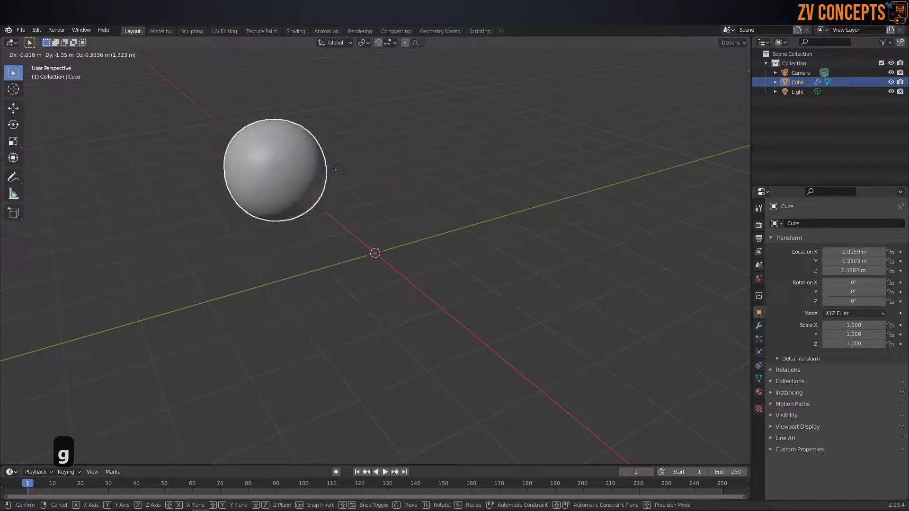
{"action": "left_click", "coordinate": [721, 127]}
{"action": "scroll", "coordinate": [408, 221], "scroll_direction": "down", "scroll_amount": 5}
{"action": "key", "text": "g"}
{"action": "left_click", "coordinate": [333, 258]}
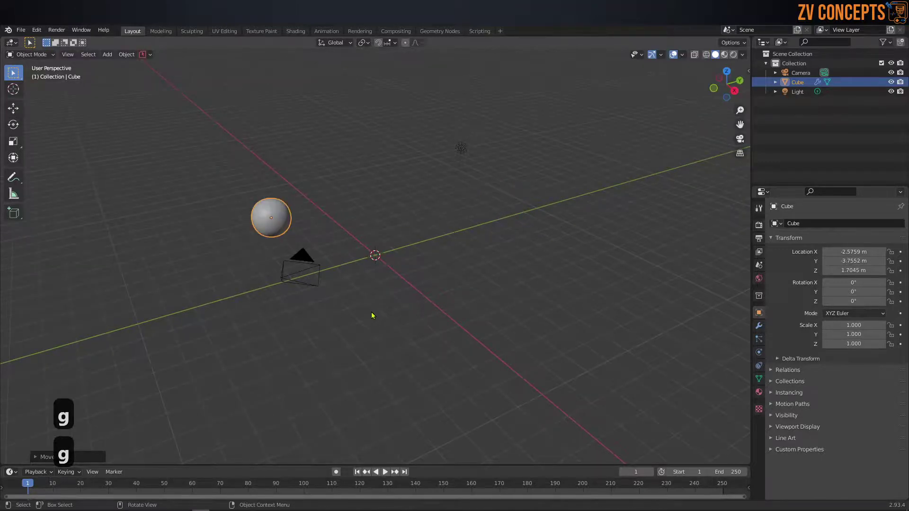
{"action": "key", "text": "g"}
{"action": "left_click", "coordinate": [575, 231]}
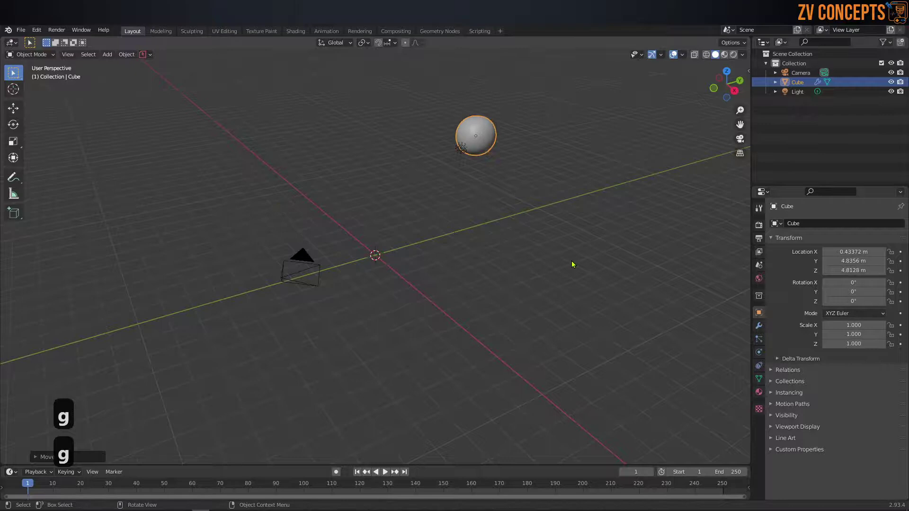
{"action": "scroll", "coordinate": [530, 216], "scroll_direction": "down", "scroll_amount": 1}
{"action": "scroll", "coordinate": [511, 196], "scroll_direction": "up", "scroll_amount": 2}
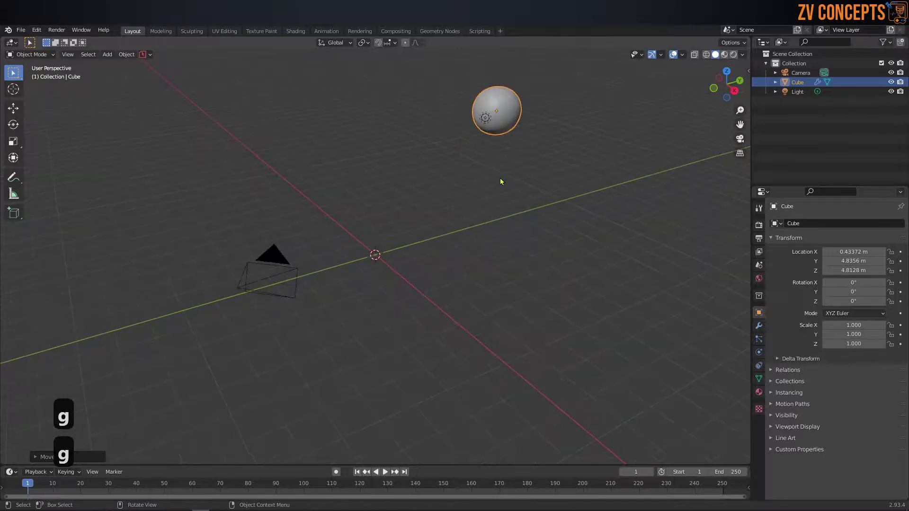
Step: Move the sphere constrained along X, then Y to 0.33742, then up along Z
{"action": "key", "text": "g"}
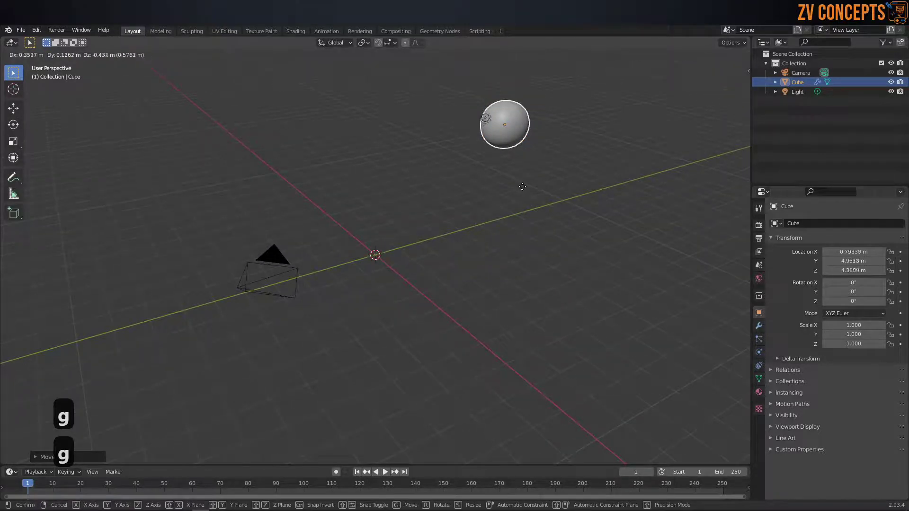
{"action": "key", "text": "x"}
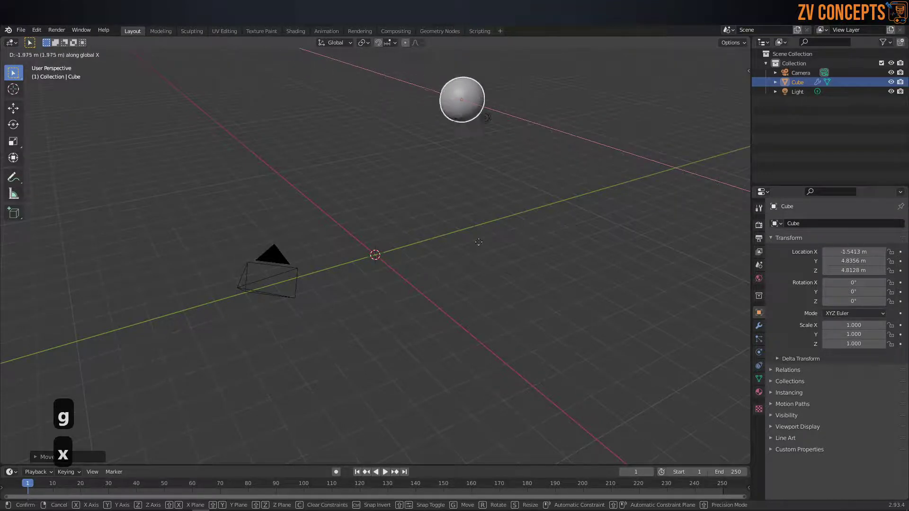
{"action": "left_click", "coordinate": [497, 256]}
{"action": "key", "text": "g"}
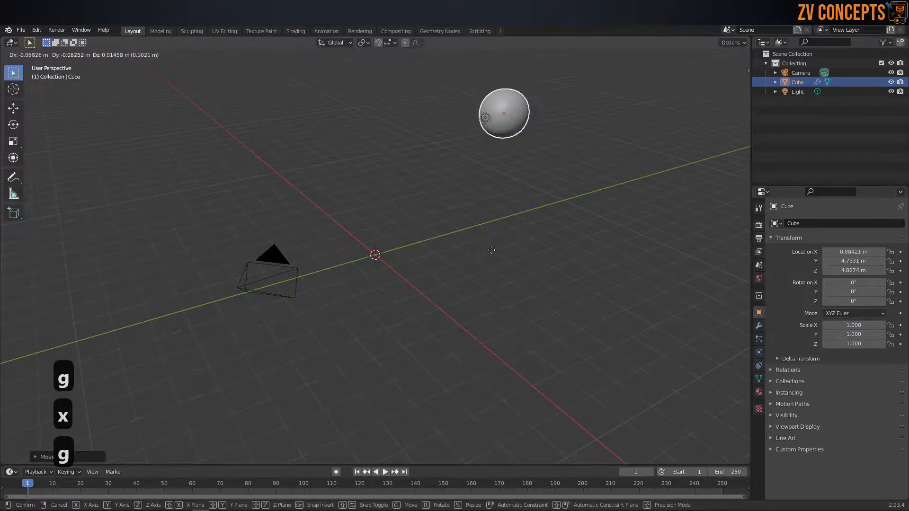
{"action": "key", "text": "y"}
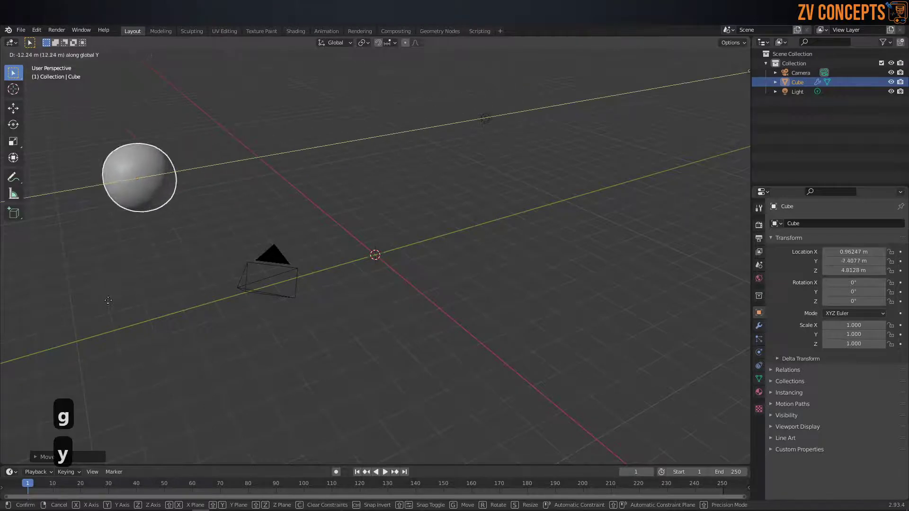
{"action": "left_click", "coordinate": [386, 256]}
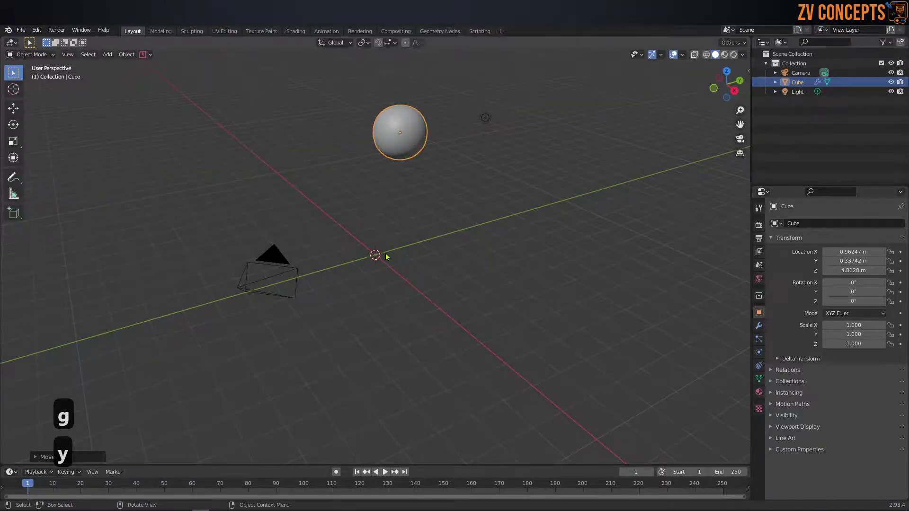
{"action": "key", "text": "g"}
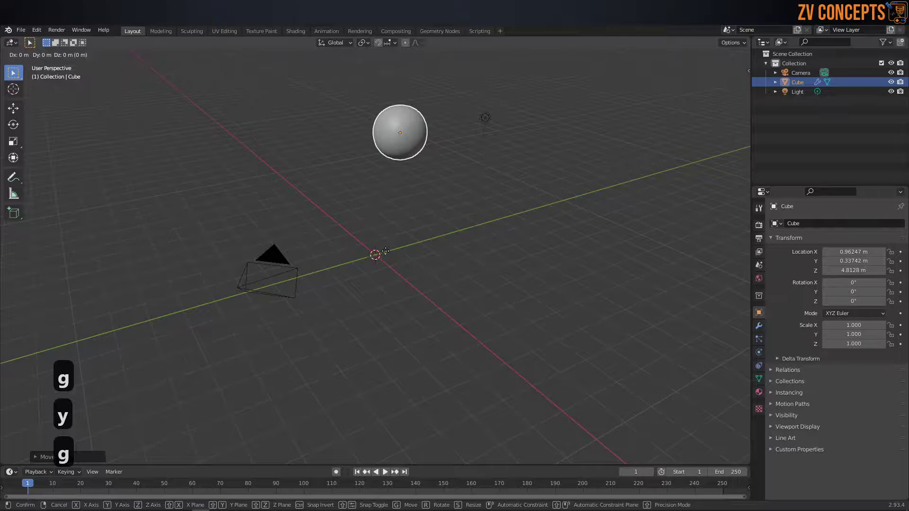
{"action": "key", "text": "z"}
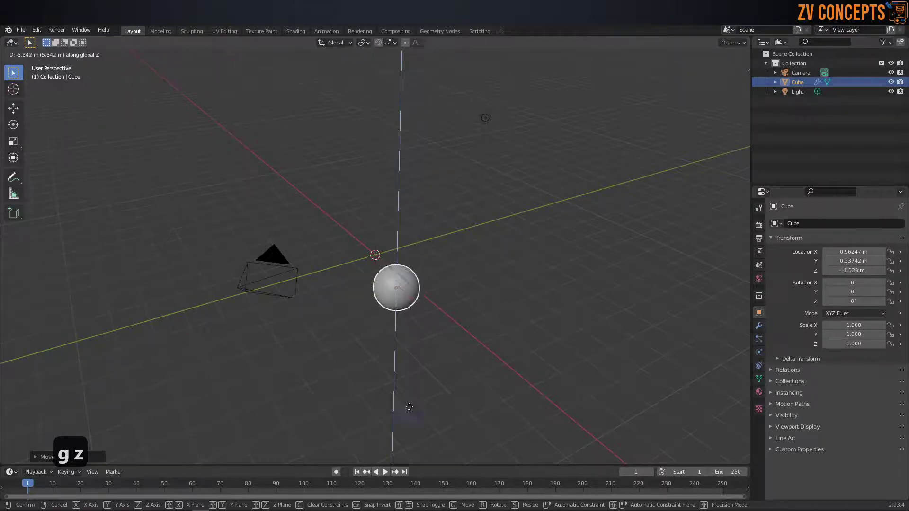
{"action": "left_click", "coordinate": [402, 355]}
{"action": "middle_click_drag", "start_coordinate": [382, 252], "coordinate": [427, 258]}
{"action": "scroll", "coordinate": [427, 259], "scroll_direction": "up", "scroll_amount": 3}
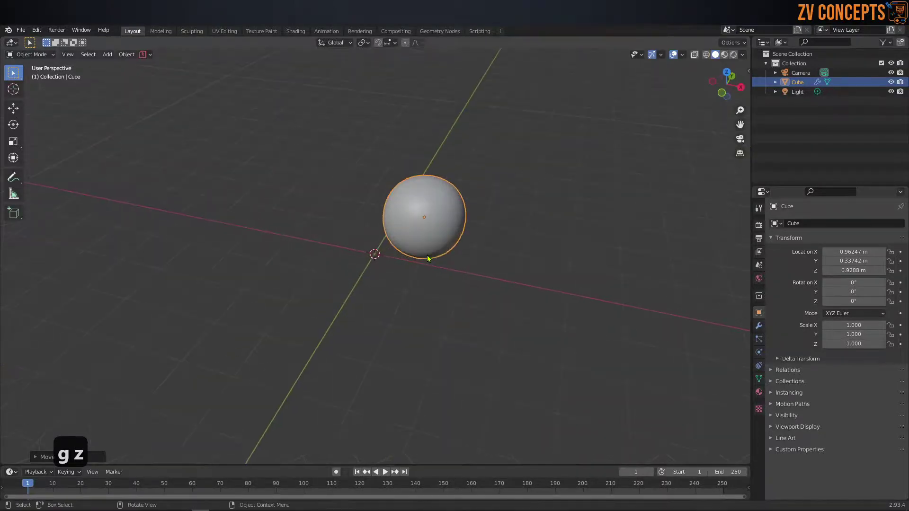
Step: Move the sphere 2 m and then 35 m along X, reaching X 37.962 m
{"action": "key", "text": "g"}
{"action": "key", "text": "z"}
{"action": "key", "text": "x"}
{"action": "key", "text": "2"}
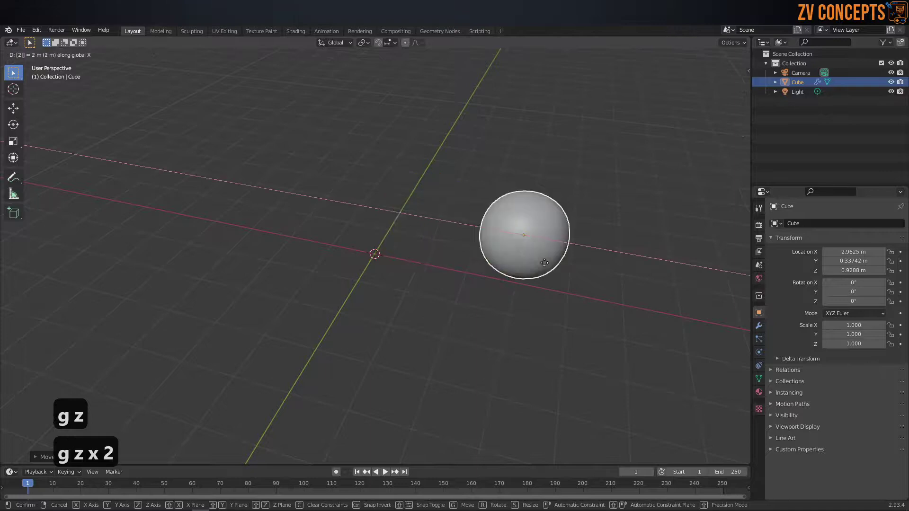
{"action": "key", "text": "Return"}
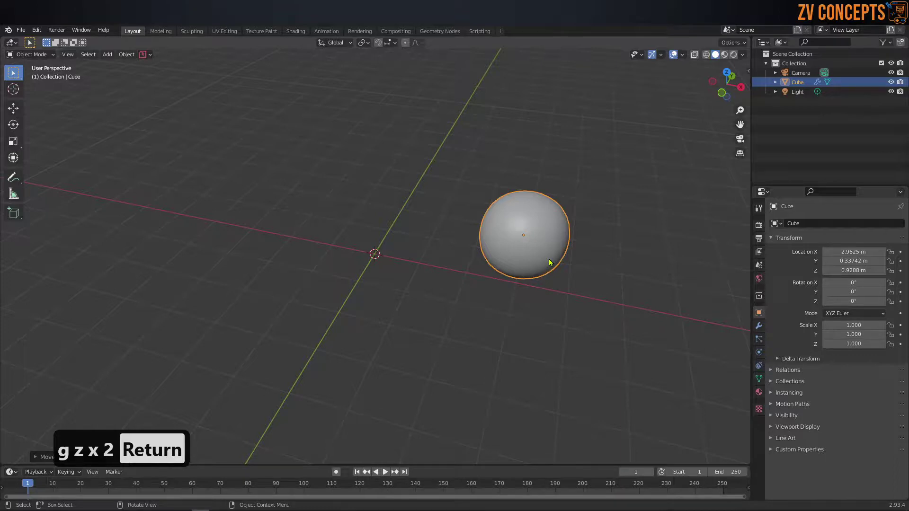
{"action": "key", "text": "g"}
{"action": "type", "text": "x"}
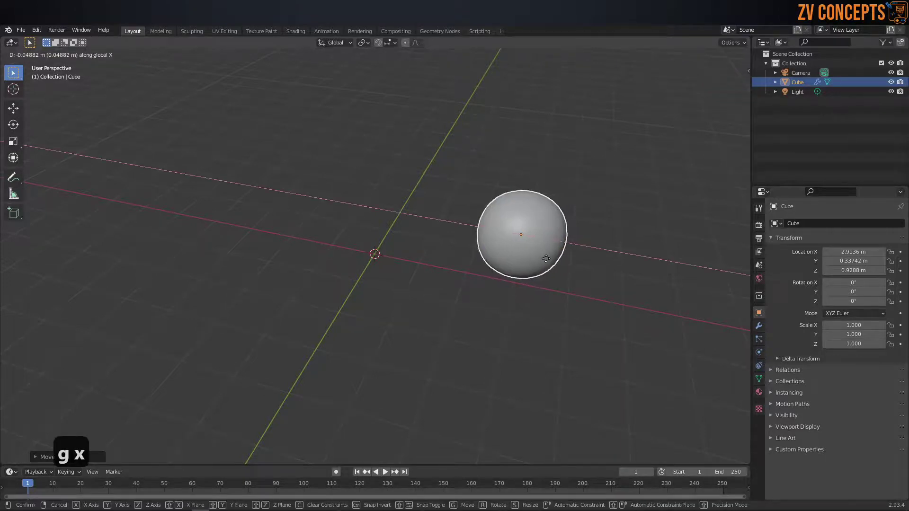
{"action": "type", "text": "35"}
{"action": "key", "text": "Return"}
{"action": "scroll", "coordinate": [358, 249], "scroll_direction": "down", "scroll_amount": 6}
{"action": "scroll", "coordinate": [379, 257], "scroll_direction": "up", "scroll_amount": 3}
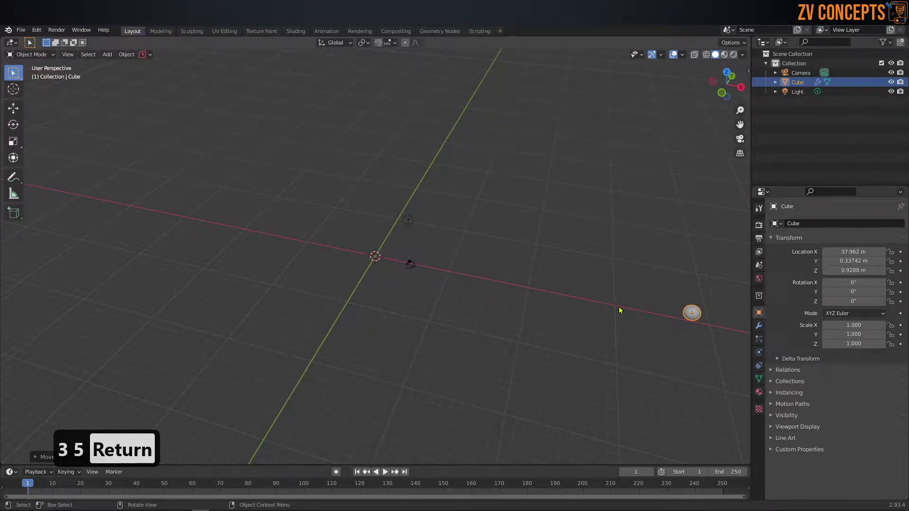
{"action": "scroll", "coordinate": [452, 266], "scroll_direction": "down", "scroll_amount": 1}
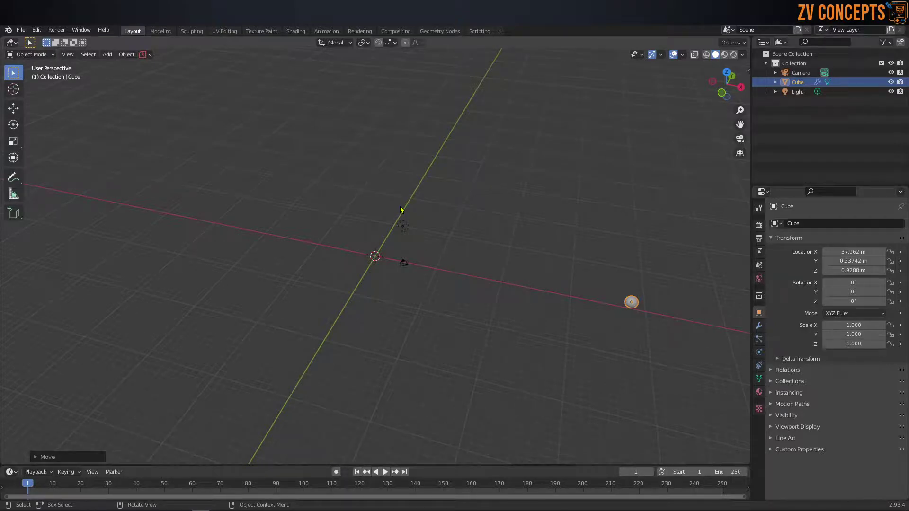
Step: In the N sidebar, enter 0 for the sphere's Location X, Y and Z
{"action": "key", "text": "n"}
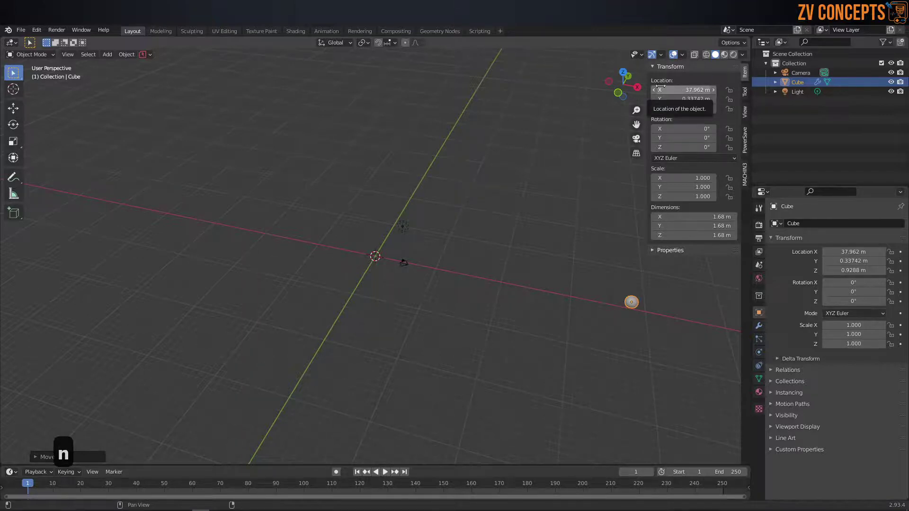
{"action": "left_click", "coordinate": [662, 89]}
{"action": "type", "text": "0"}
{"action": "key", "text": "Tab"}
{"action": "type", "text": "0"}
{"action": "key", "text": "Tab"}
{"action": "type", "text": "0"}
{"action": "key", "text": "Tab"}
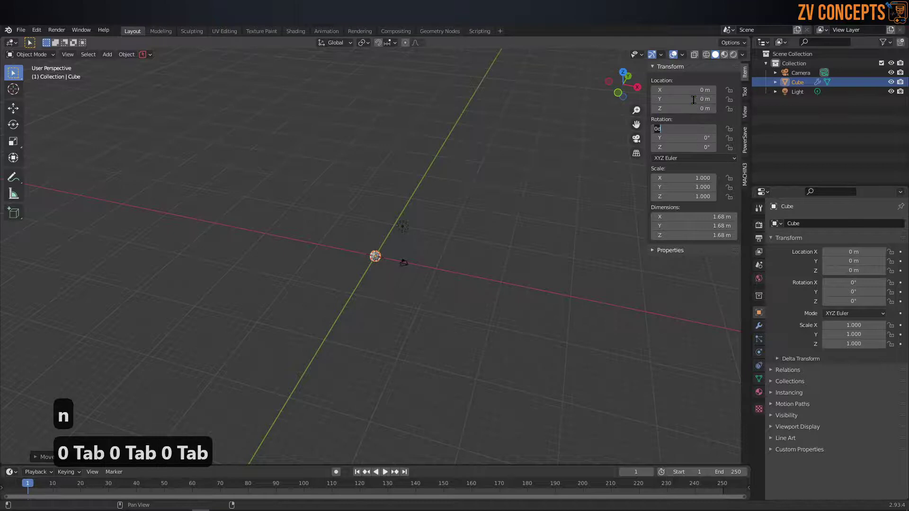
{"action": "left_click", "coordinate": [399, 219]}
{"action": "scroll", "coordinate": [370, 263], "scroll_direction": "up", "scroll_amount": 8}
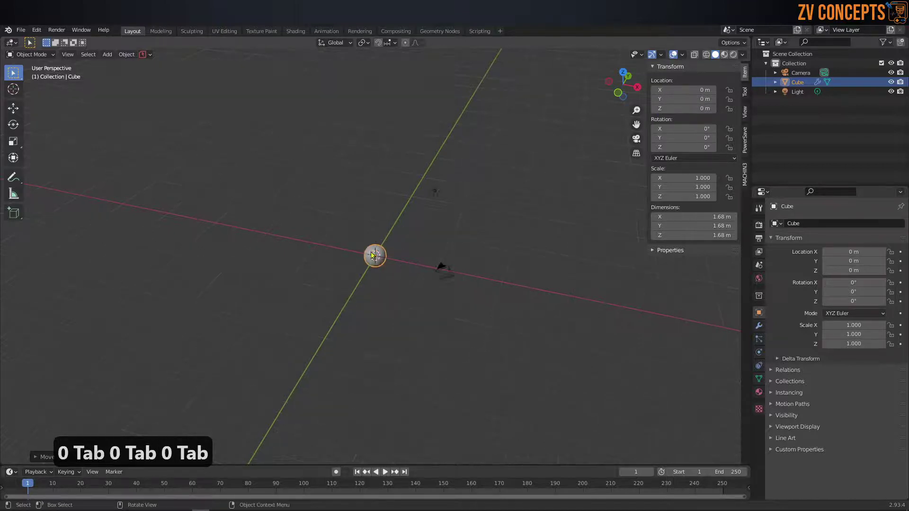
{"action": "mouse_move", "coordinate": [381, 254]}
{"action": "middle_mouse_down"}
{"action": "mouse_move", "coordinate": [373, 237]}
{"action": "mouse_move", "coordinate": [387, 270]}
{"action": "middle_mouse_up"}
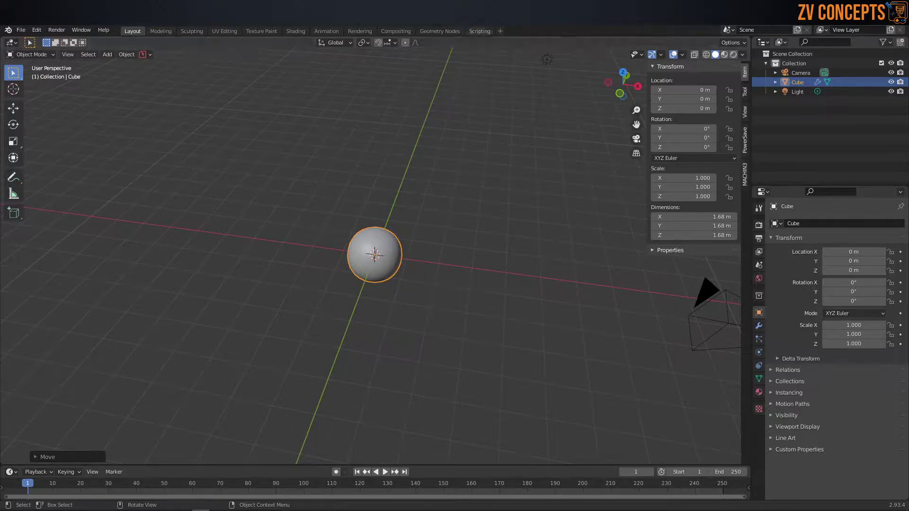
{"action": "left_click", "coordinate": [161, 31]}
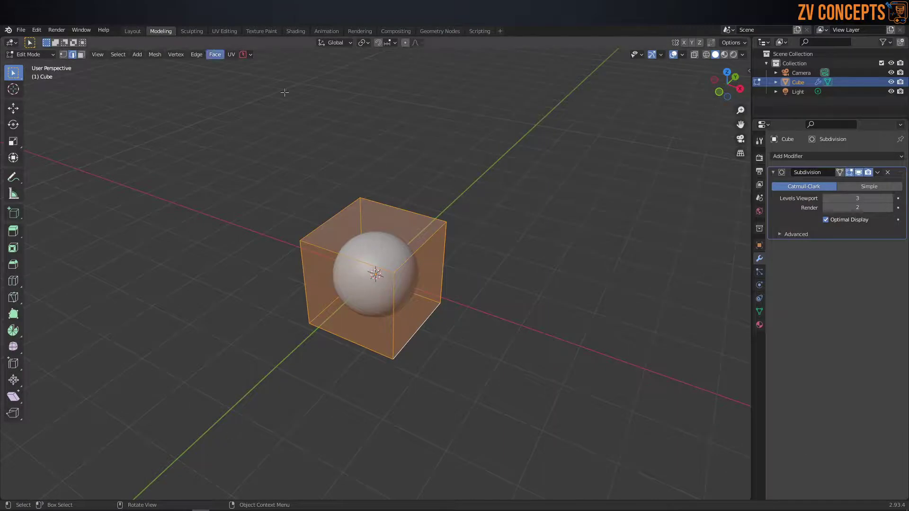
{"action": "key", "text": "n"}
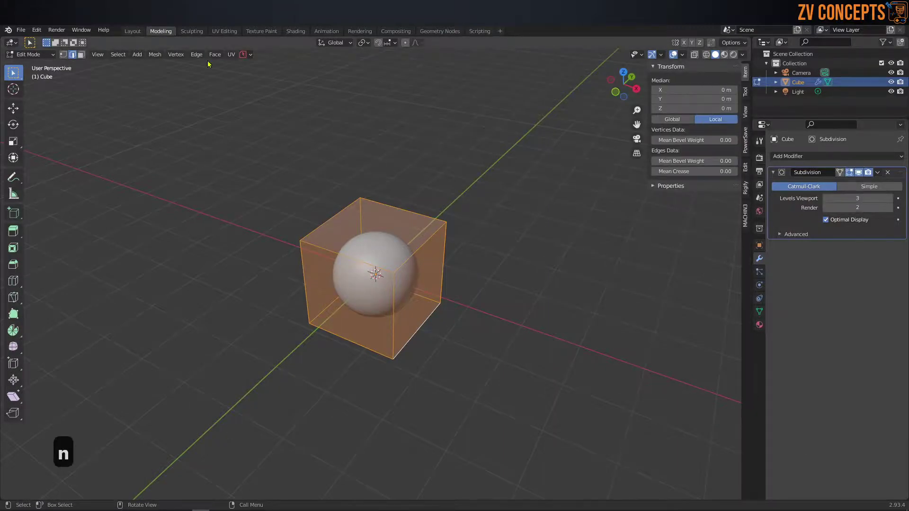
{"action": "left_click", "coordinate": [192, 31]}
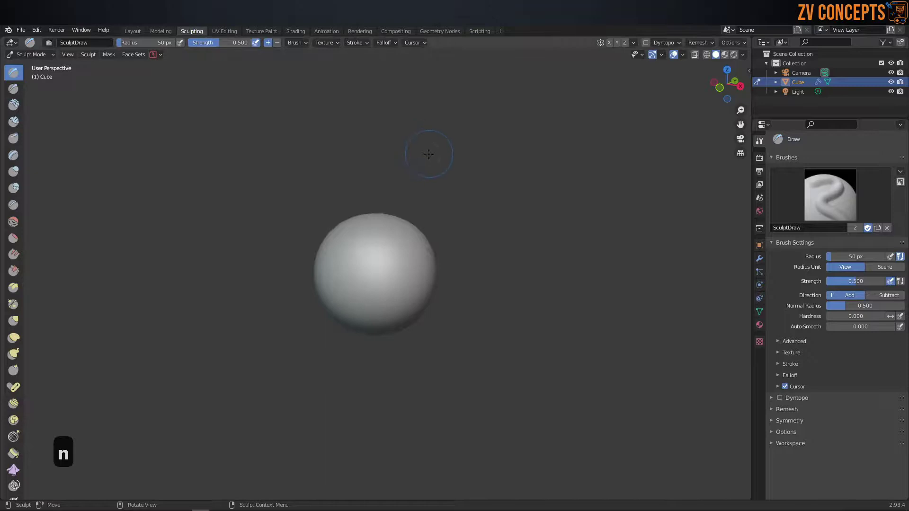
{"action": "key", "text": "n"}
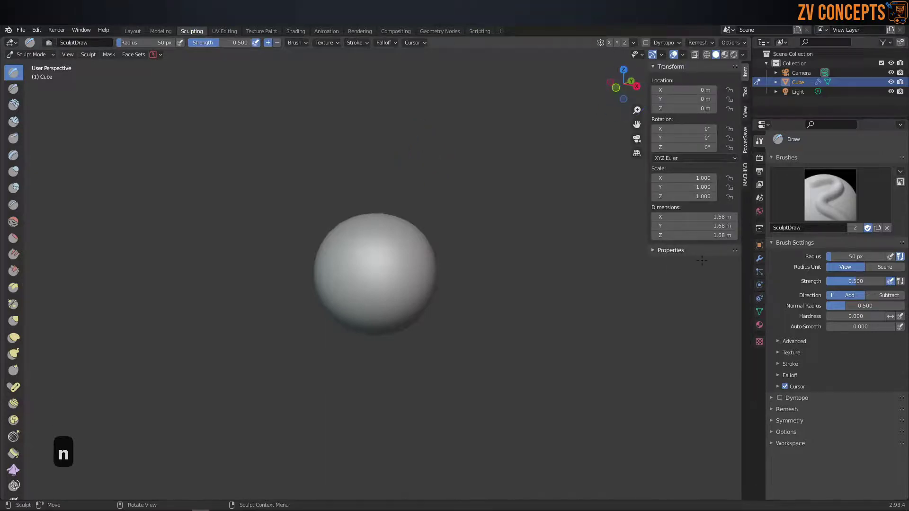
{"action": "left_click", "coordinate": [225, 31]}
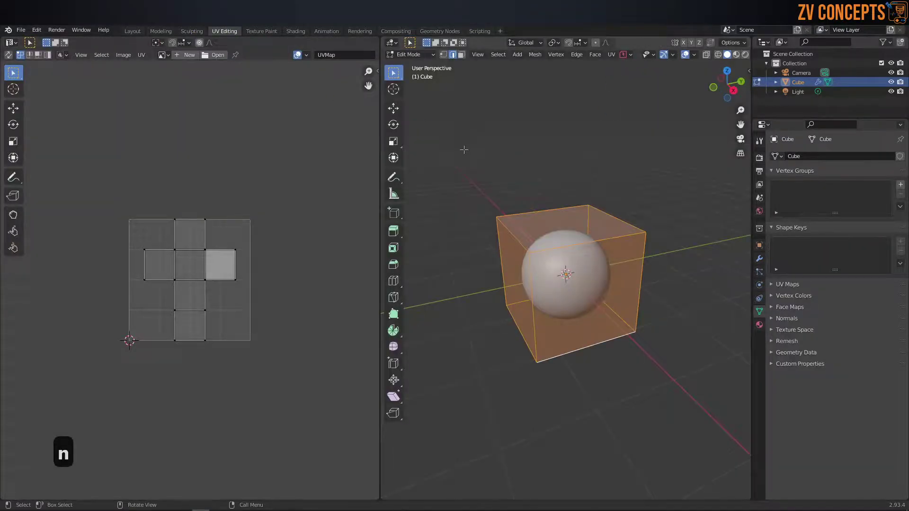
{"action": "key", "text": "n"}
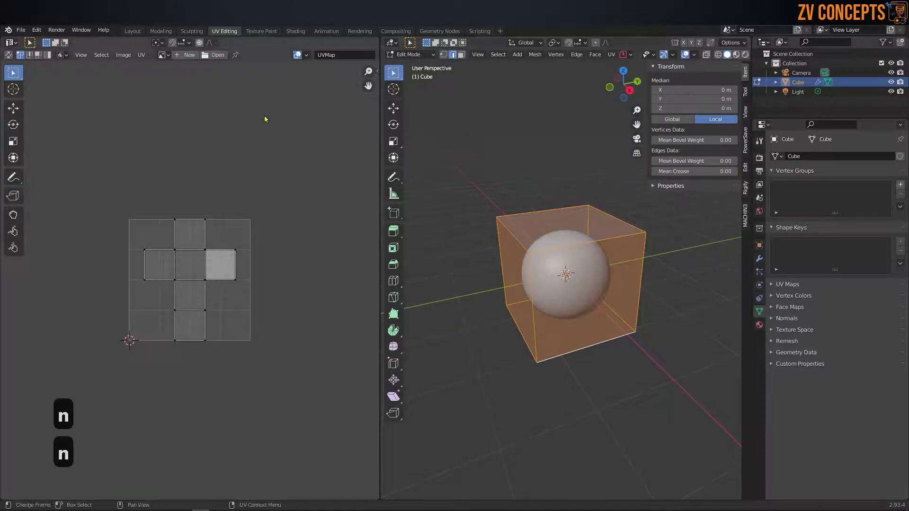
{"action": "key", "text": "n"}
{"action": "left_click", "coordinate": [373, 98]}
{"action": "left_click", "coordinate": [374, 117]}
{"action": "left_click", "coordinate": [374, 146]}
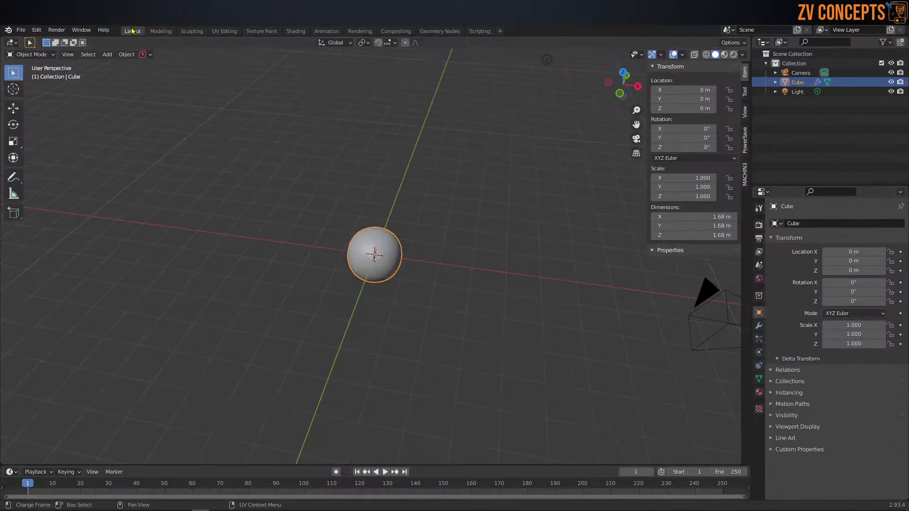
{"action": "left_click", "coordinate": [132, 31]}
{"action": "middle_click_drag", "start_coordinate": [396, 203], "coordinate": [352, 203]}
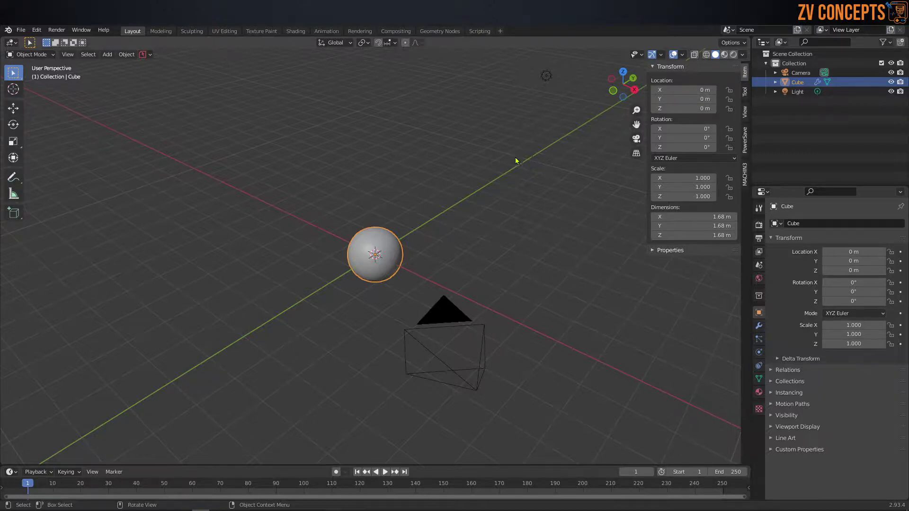
Step: Hide the sidebar and use move and rotate gizmos to lift the sphere to Z 1.4416 m and tilt it
{"action": "key", "text": "n"}
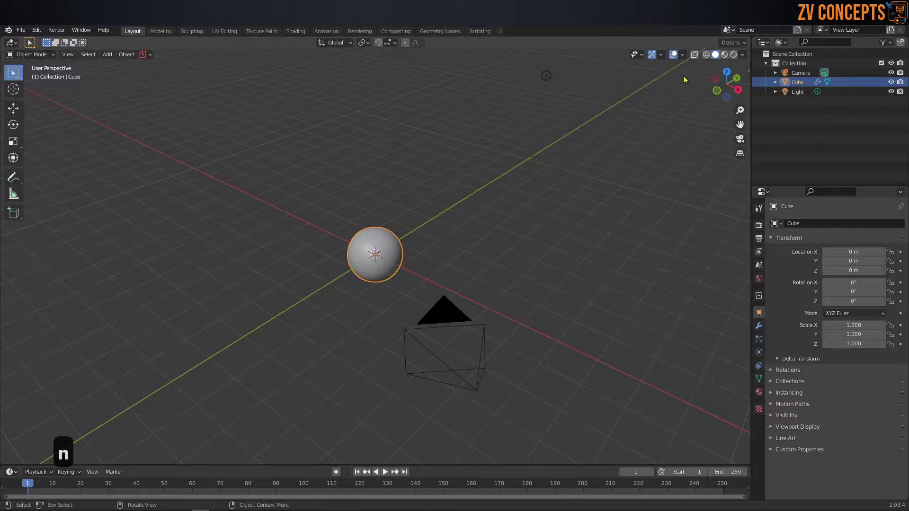
{"action": "left_click", "coordinate": [662, 55]}
{"action": "left_click", "coordinate": [642, 147]}
{"action": "mouse_move", "coordinate": [375, 224]}
{"action": "left_mouse_down"}
{"action": "mouse_move", "coordinate": [382, 52]}
{"action": "mouse_move", "coordinate": [381, 216]}
{"action": "left_mouse_up"}
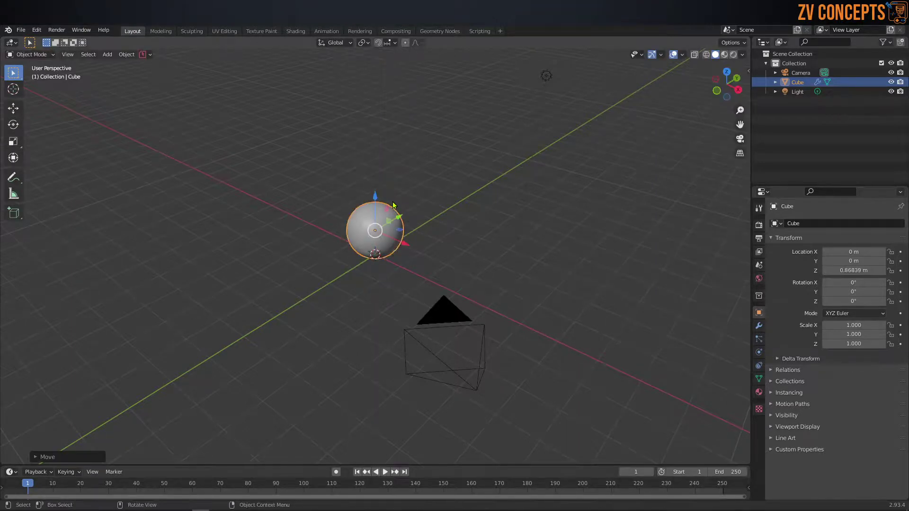
{"action": "left_click", "coordinate": [661, 55]}
{"action": "left_click", "coordinate": [638, 158]}
{"action": "left_click_drag", "start_coordinate": [376, 228], "coordinate": [438, 218]}
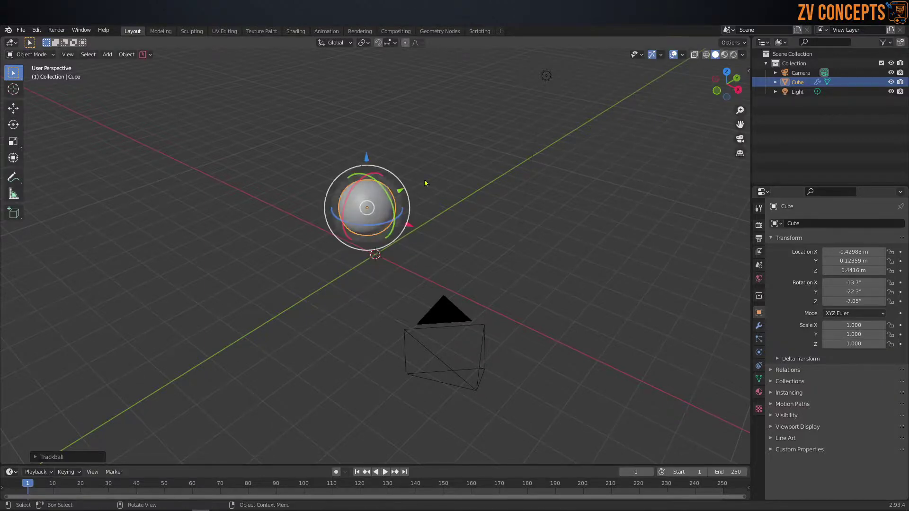
Step: Undo an uneven scale with Ctrl+Z and turn off the scale, rotate and move gizmos
{"action": "left_click", "coordinate": [661, 55]}
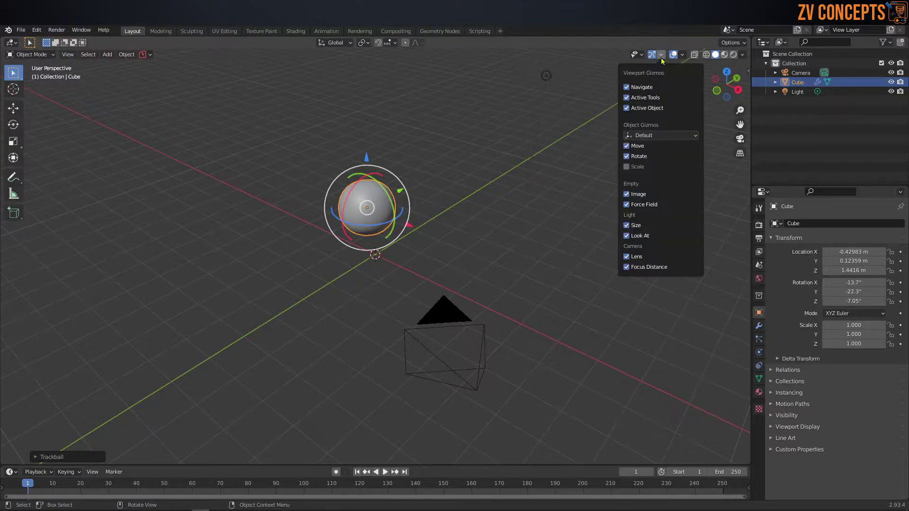
{"action": "mouse_move", "coordinate": [409, 218]}
{"action": "left_mouse_down"}
{"action": "mouse_move", "coordinate": [467, 227]}
{"action": "mouse_move", "coordinate": [422, 223]}
{"action": "left_mouse_up"}
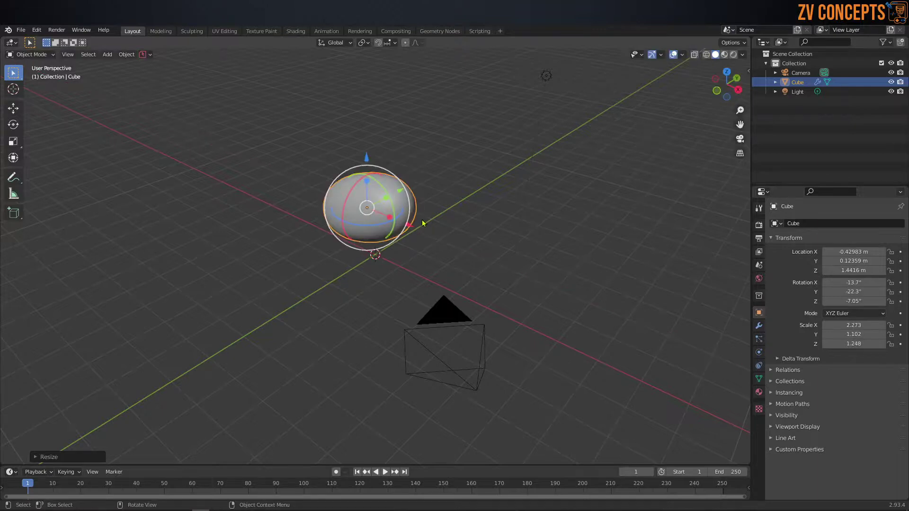
{"action": "key", "text": "ctrl+z"}
{"action": "left_click", "coordinate": [661, 55]}
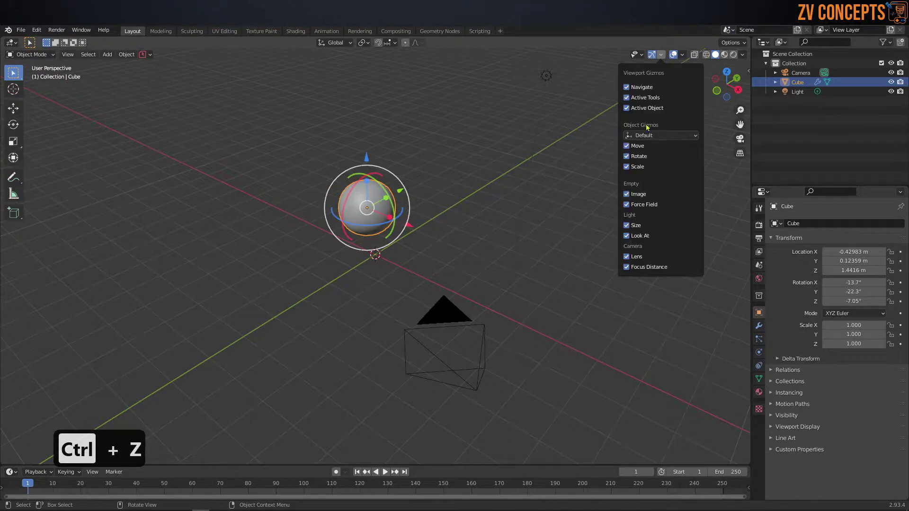
{"action": "left_click", "coordinate": [634, 166]}
{"action": "left_click", "coordinate": [633, 156]}
{"action": "left_click", "coordinate": [634, 146]}
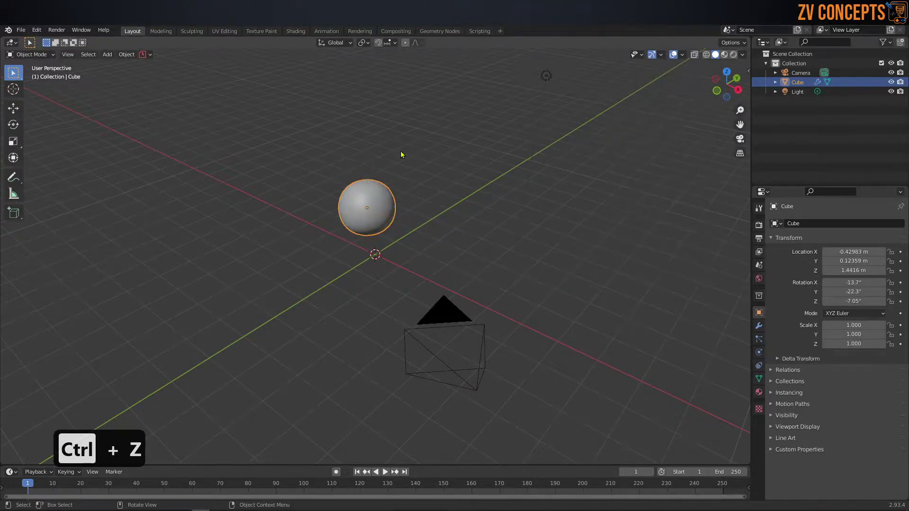
Step: Deselect and reselect the sphere while orbiting the view
{"action": "left_click", "coordinate": [394, 175]}
{"action": "middle_click_drag", "start_coordinate": [395, 176], "coordinate": [406, 178]}
{"action": "left_click", "coordinate": [373, 192]}
{"action": "middle_click_drag", "start_coordinate": [433, 260], "coordinate": [444, 262]}
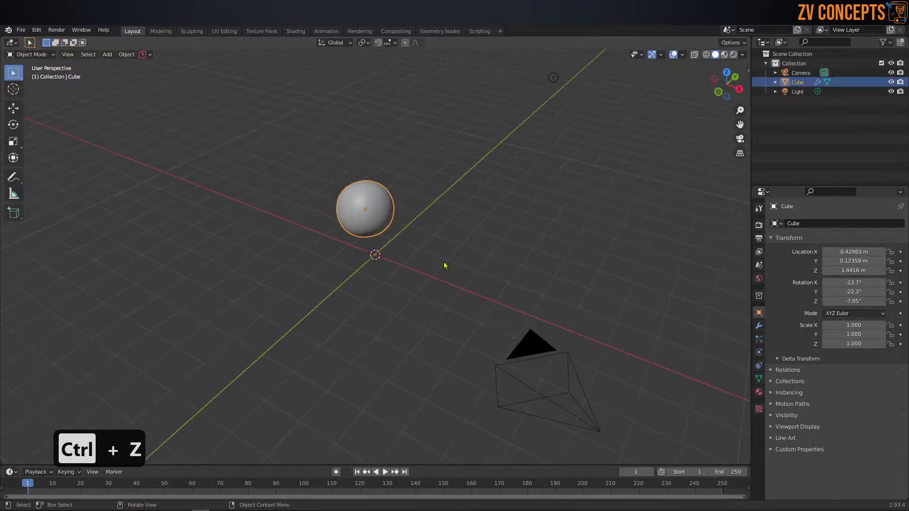
{"action": "key", "text": "s"}
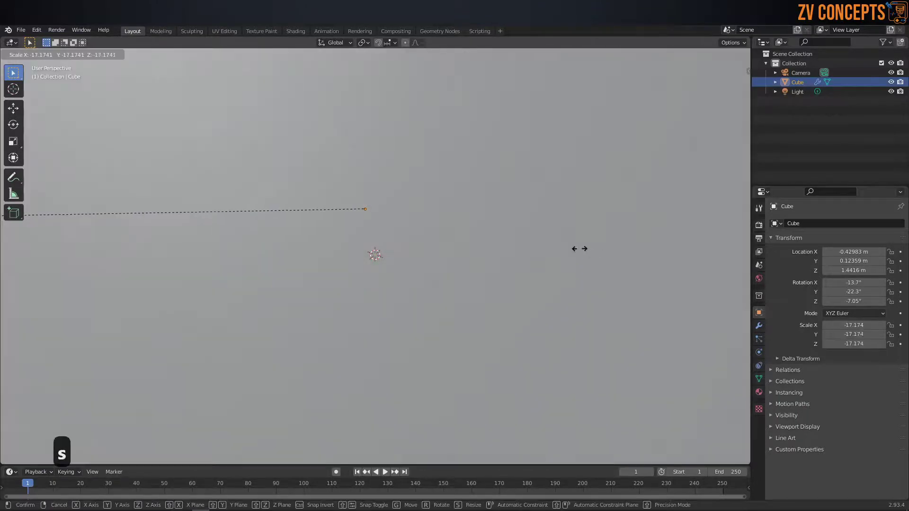
{"action": "key", "text": "Escape"}
{"action": "key", "text": "s"}
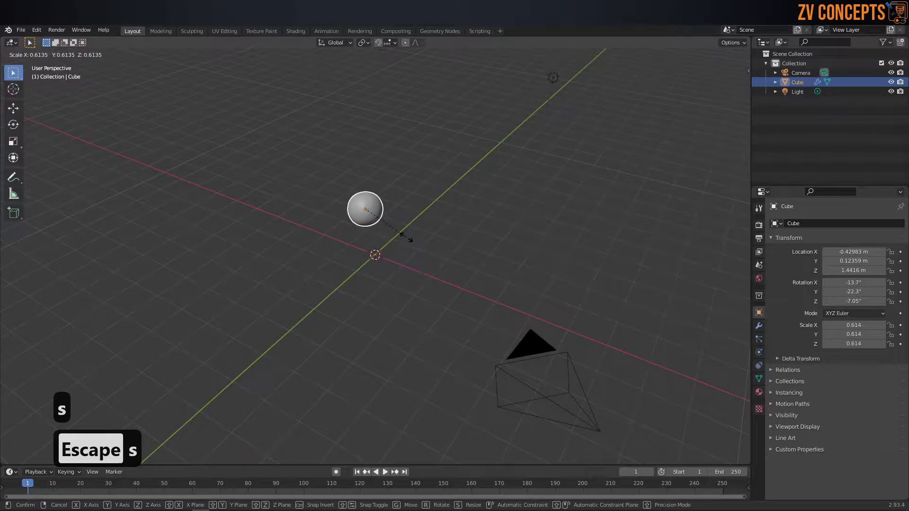
{"action": "key", "text": "Escape"}
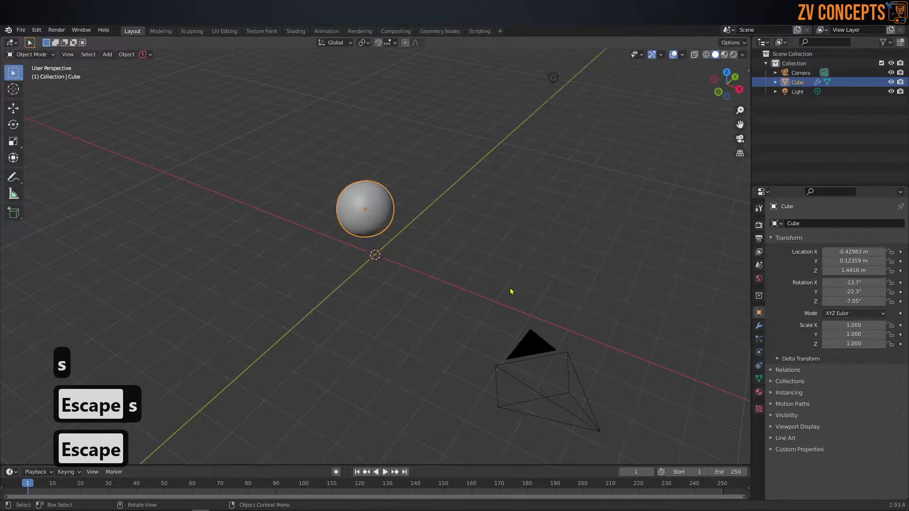
{"action": "key", "text": "x"}
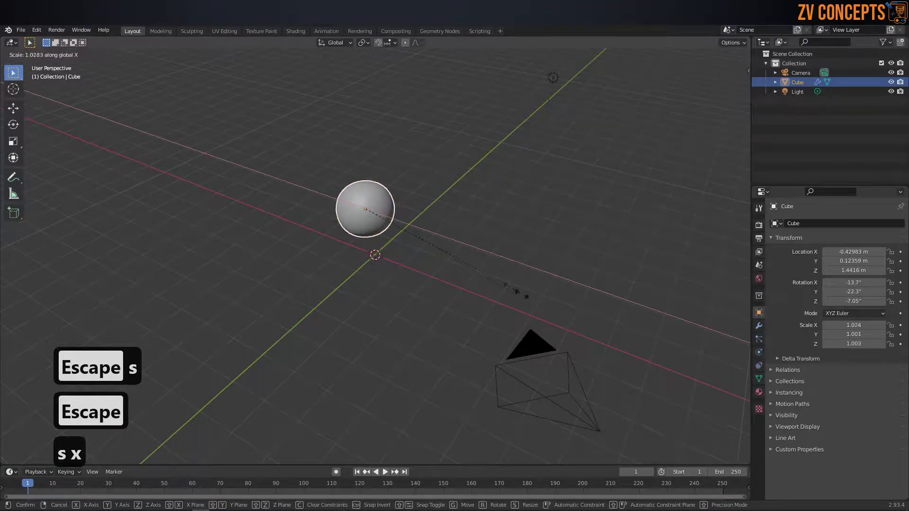
{"action": "key", "text": "y"}
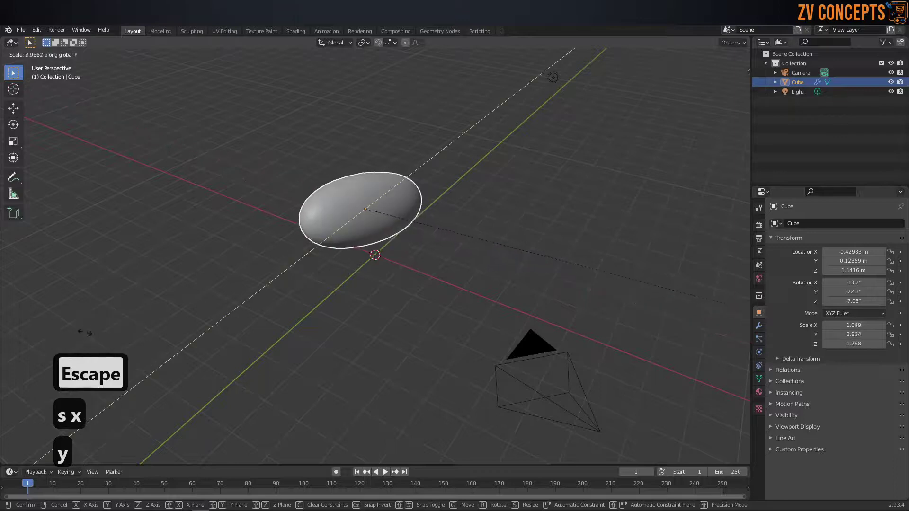
{"action": "key", "text": "z"}
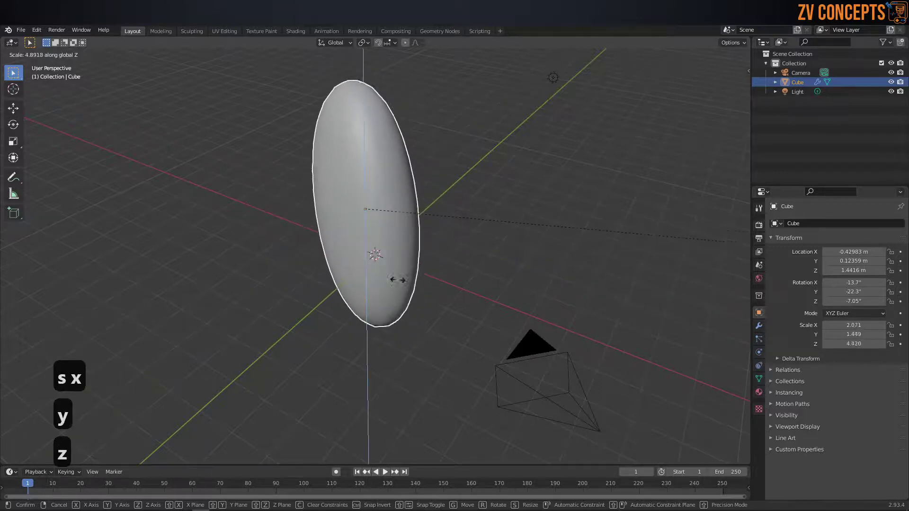
{"action": "key", "text": "Escape"}
{"action": "middle_click_drag", "start_coordinate": [546, 282], "coordinate": [425, 235]}
{"action": "key", "text": "r"}
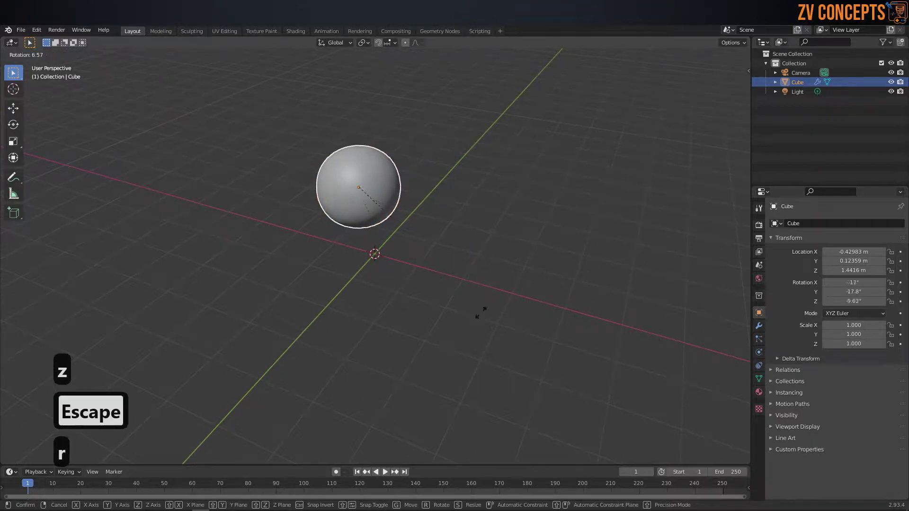
{"action": "key", "text": "Escape"}
{"action": "middle_click_drag", "start_coordinate": [386, 226], "coordinate": [368, 187]}
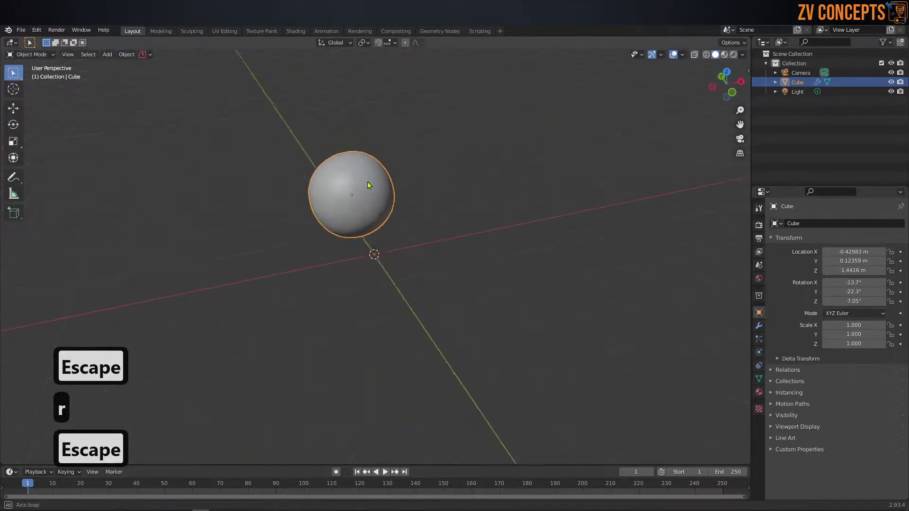
{"action": "scroll", "coordinate": [365, 182], "scroll_direction": "up", "scroll_amount": 2}
{"action": "scroll", "coordinate": [365, 179], "scroll_direction": "down", "scroll_amount": 2}
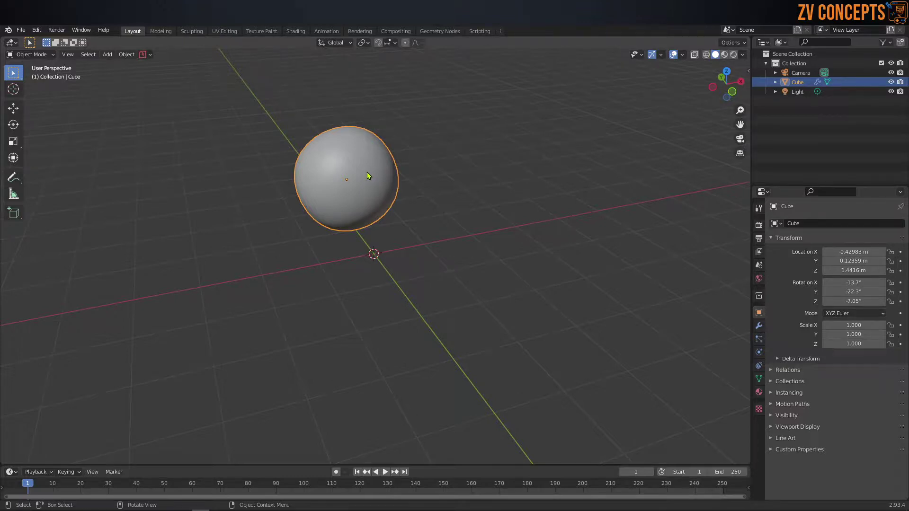
{"action": "middle_click_drag", "start_coordinate": [367, 176], "coordinate": [377, 225]}
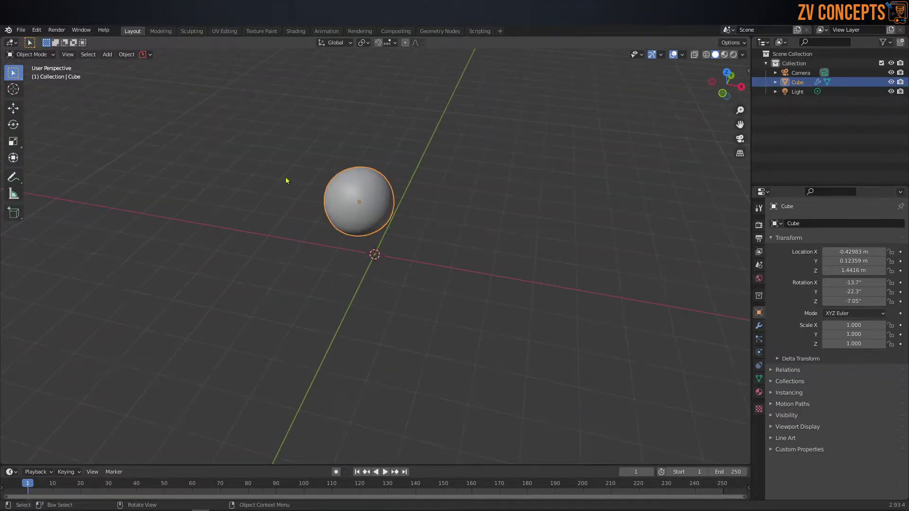
Step: Add a quad sphere and move it to the right of the existing spheres
{"action": "left_click", "coordinate": [127, 55]}
{"action": "key", "text": "shift+a"}
{"action": "mouse_move", "coordinate": [410, 188]}
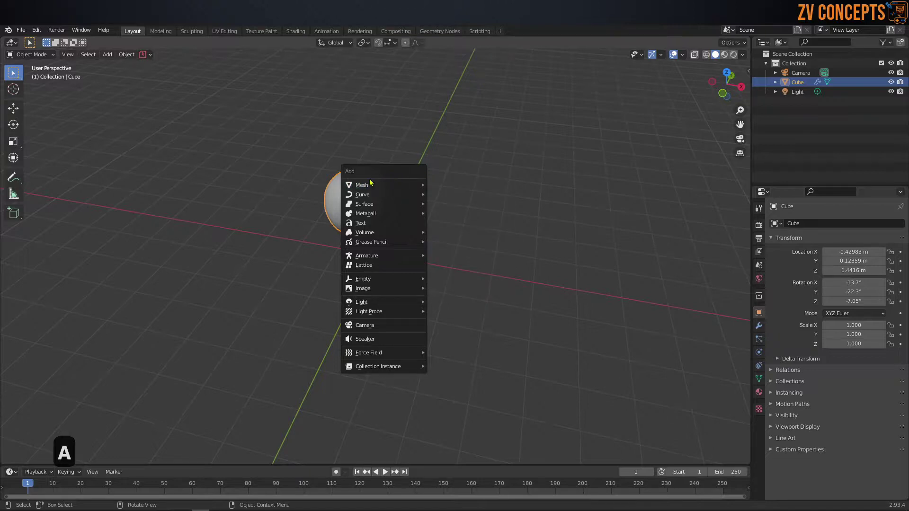
{"action": "left_click", "coordinate": [109, 56]}
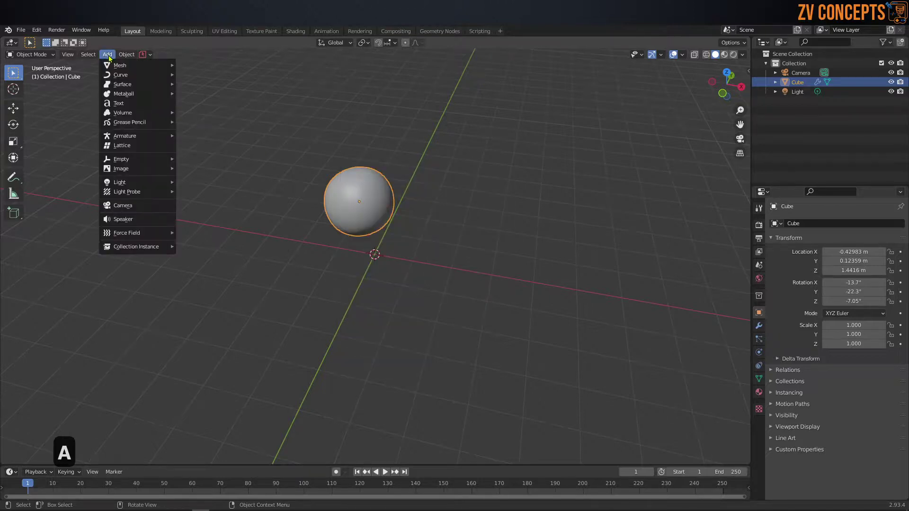
{"action": "mouse_move", "coordinate": [114, 66]}
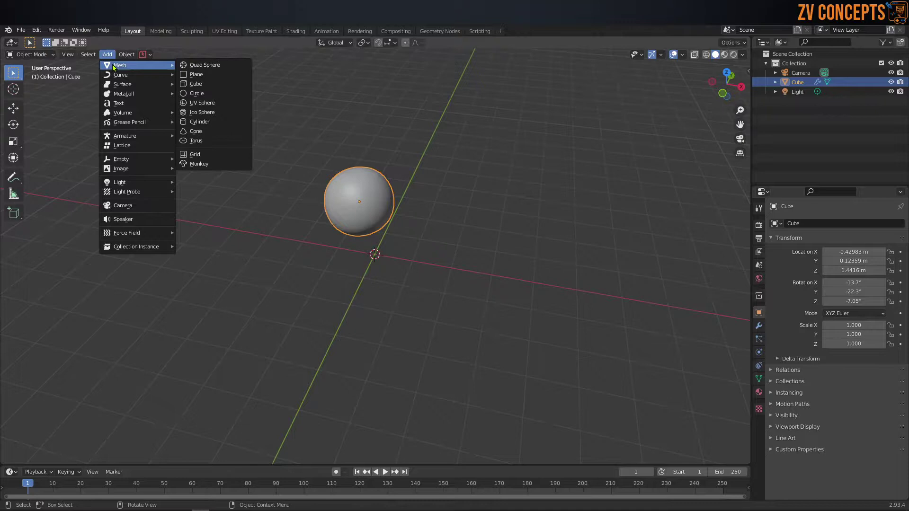
{"action": "left_click", "coordinate": [213, 67]}
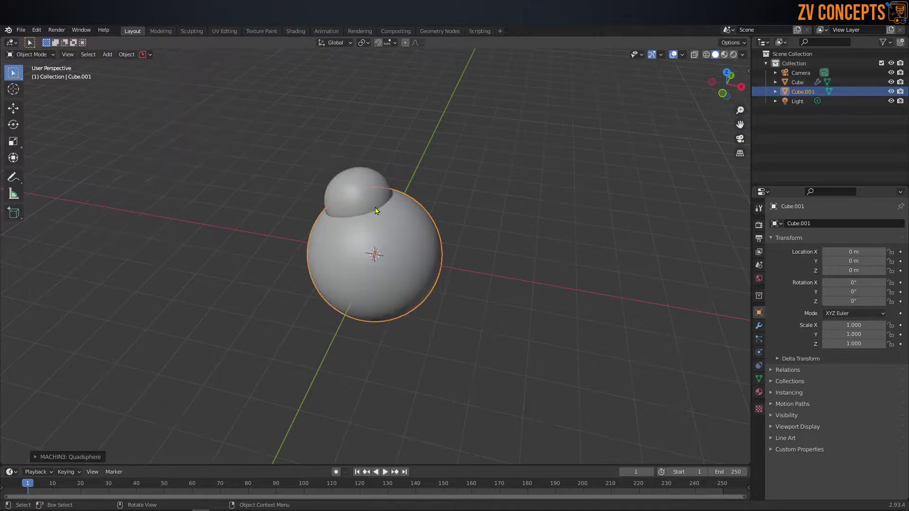
{"action": "scroll", "coordinate": [379, 212], "scroll_direction": "up", "scroll_amount": 2}
{"action": "middle_click_drag", "start_coordinate": [428, 266], "coordinate": [426, 261]}
{"action": "scroll", "coordinate": [425, 261], "scroll_direction": "down", "scroll_amount": 2}
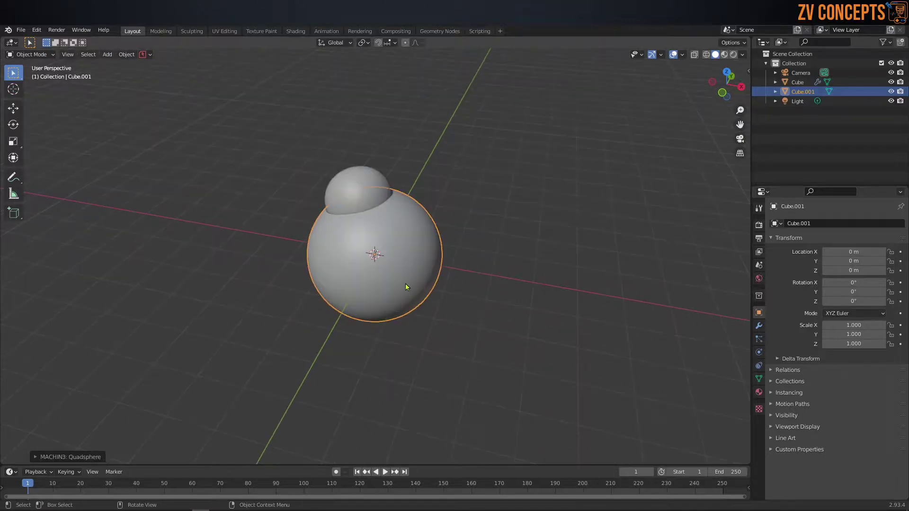
{"action": "key", "text": "g"}
{"action": "left_click", "coordinate": [580, 284]}
{"action": "middle_click_drag", "start_coordinate": [605, 287], "coordinate": [586, 250], "text": "shift"}
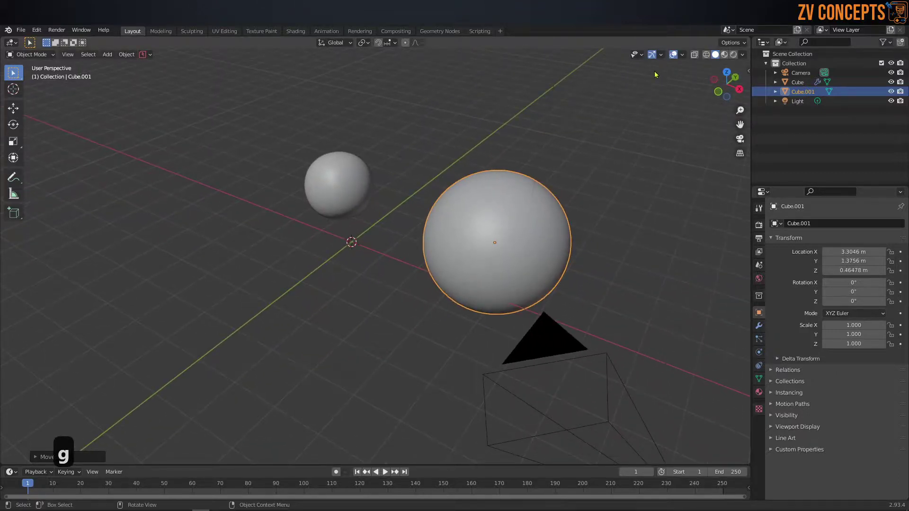
Step: Add a plane at the origin
{"action": "left_click", "coordinate": [107, 54]}
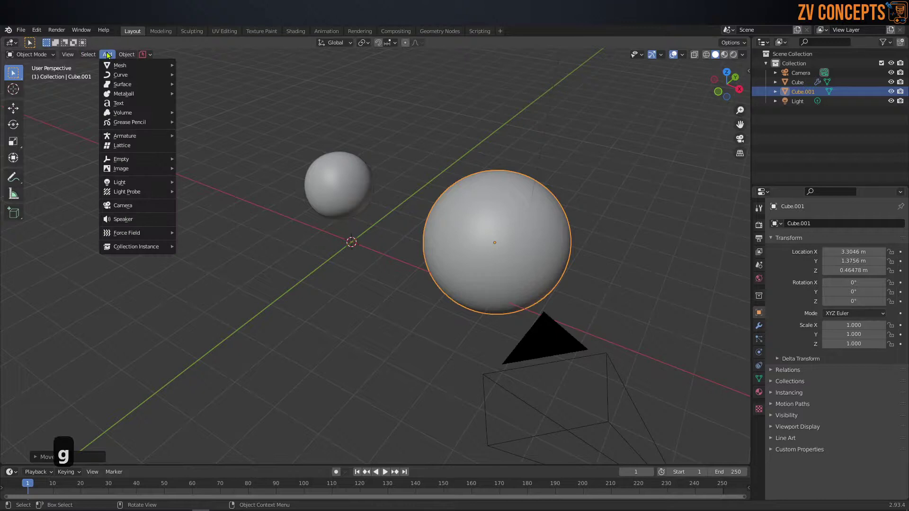
{"action": "mouse_move", "coordinate": [117, 65]}
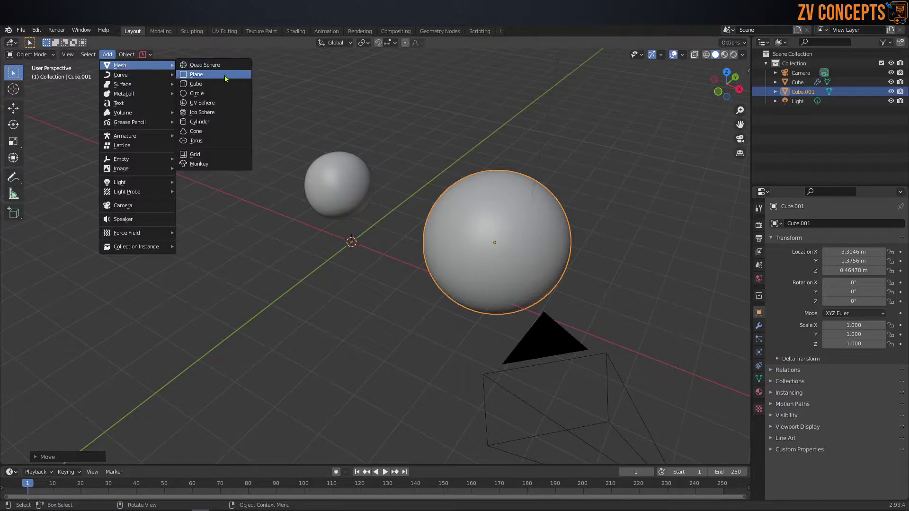
{"action": "left_click", "coordinate": [196, 74]}
{"action": "scroll", "coordinate": [363, 269], "scroll_direction": "down", "scroll_amount": 4}
{"action": "scroll", "coordinate": [363, 266], "scroll_direction": "up", "scroll_amount": 3}
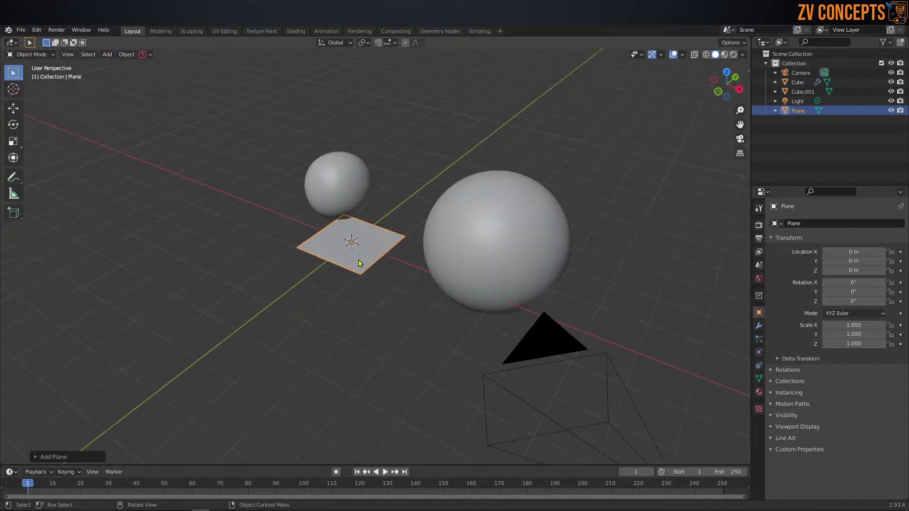
Step: Add a cube and place it up-left of the spheres
{"action": "key", "text": "shift+a"}
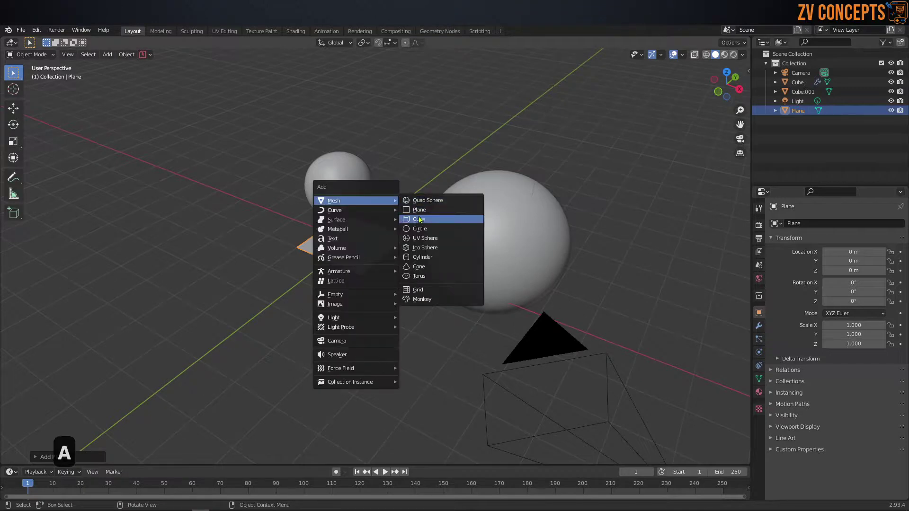
{"action": "left_click", "coordinate": [420, 219]}
{"action": "scroll", "coordinate": [378, 249], "scroll_direction": "up", "scroll_amount": 1}
{"action": "key", "text": "g"}
{"action": "left_click", "coordinate": [245, 197]}
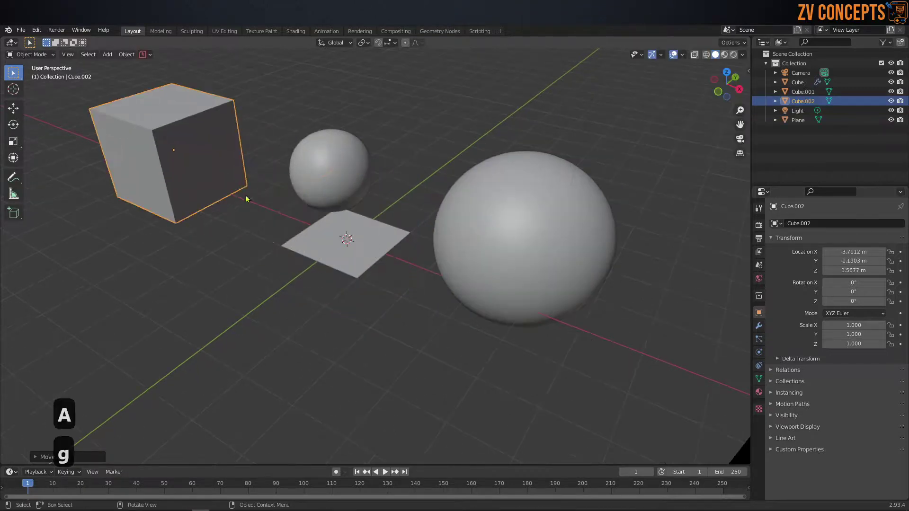
{"action": "scroll", "coordinate": [405, 268], "scroll_direction": "down", "scroll_amount": 2}
{"action": "middle_click_drag", "start_coordinate": [404, 269], "coordinate": [381, 260]}
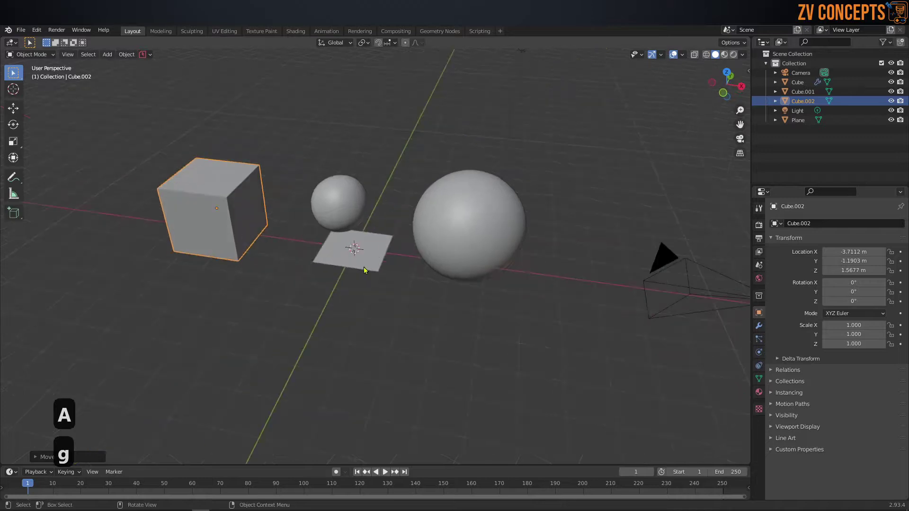
Step: Add a circle far to the right at X 10.224 m, then reselect the larger quad sphere
{"action": "key", "text": "shift+a"}
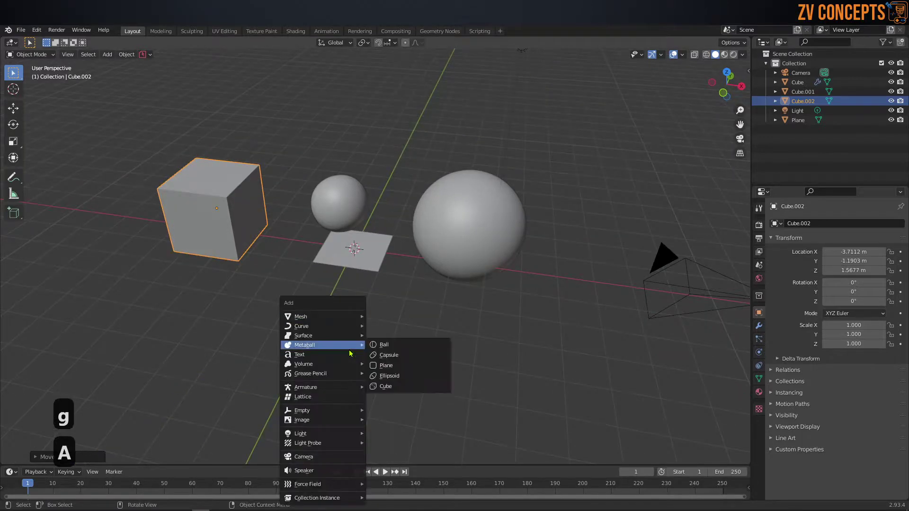
{"action": "mouse_move", "coordinate": [331, 316]}
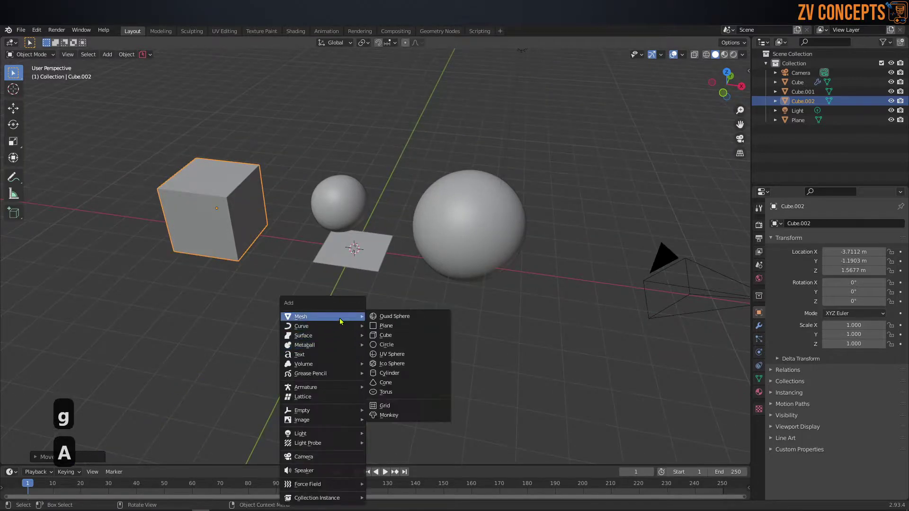
{"action": "left_click", "coordinate": [409, 344]}
{"action": "scroll", "coordinate": [310, 268], "scroll_direction": "down", "scroll_amount": 2}
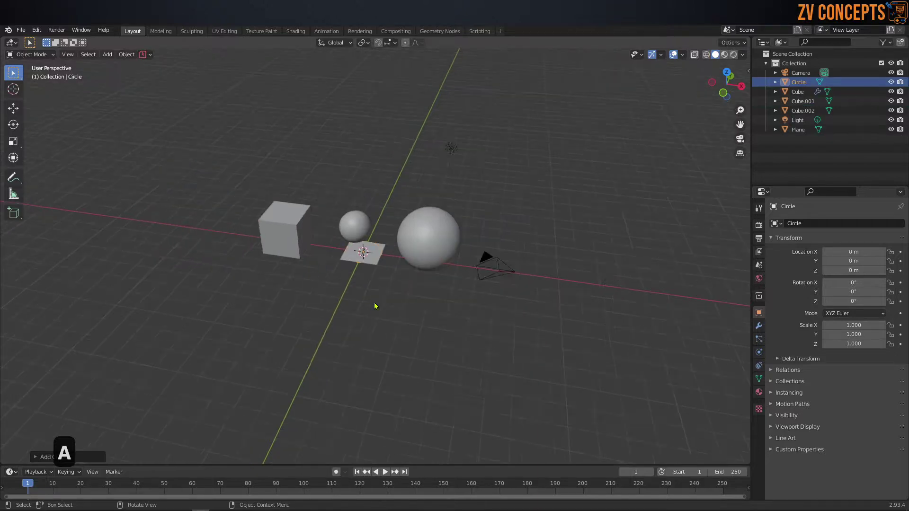
{"action": "key", "text": "g"}
{"action": "left_click", "coordinate": [586, 245]}
{"action": "scroll", "coordinate": [614, 251], "scroll_direction": "up", "scroll_amount": 2}
{"action": "middle_click_drag", "start_coordinate": [650, 259], "coordinate": [590, 266]}
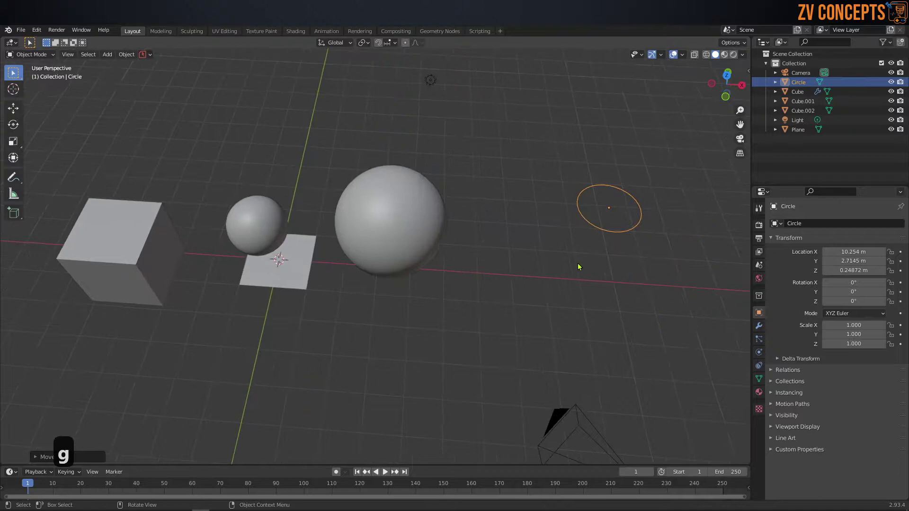
{"action": "left_click", "coordinate": [49, 458]}
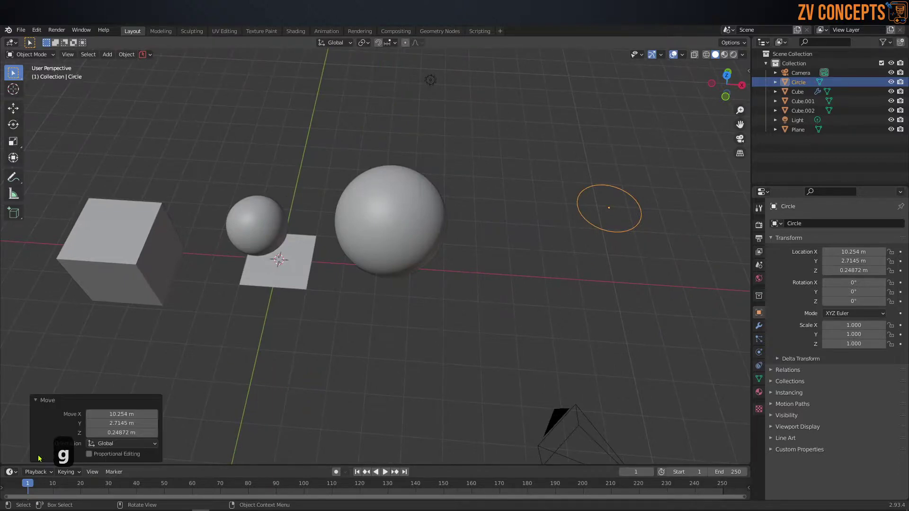
{"action": "left_click_drag", "start_coordinate": [123, 413], "coordinate": [146, 433]}
{"action": "left_click", "coordinate": [507, 238]}
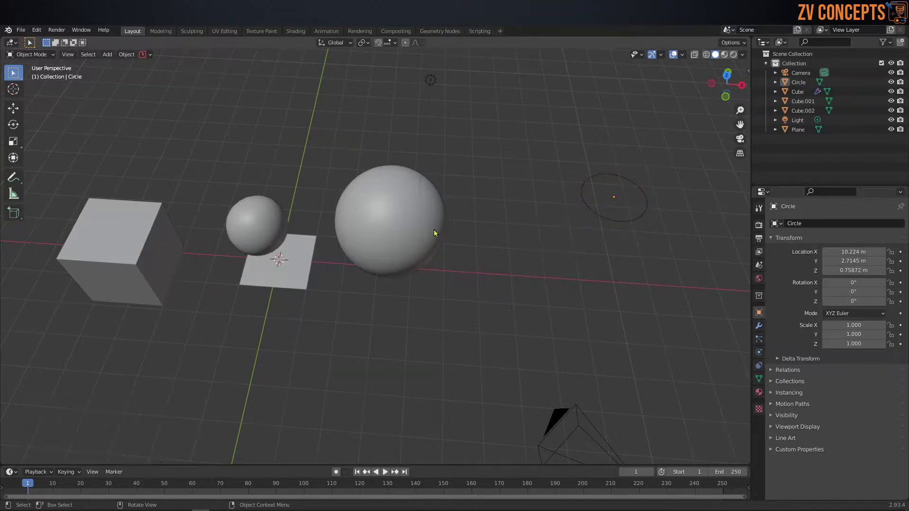
{"action": "left_click", "coordinate": [432, 232]}
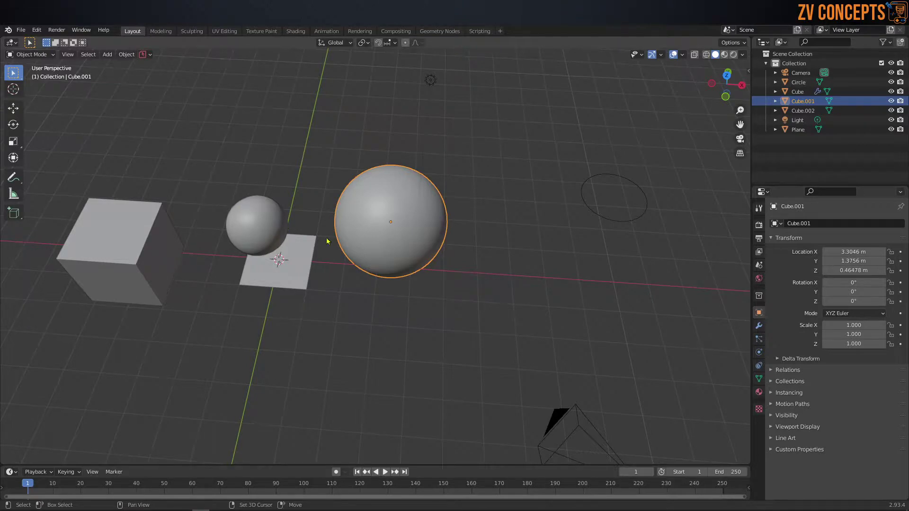
Step: Add a UV sphere and set its segment count to 31
{"action": "key", "text": "shift+a"}
{"action": "mouse_move", "coordinate": [326, 239]}
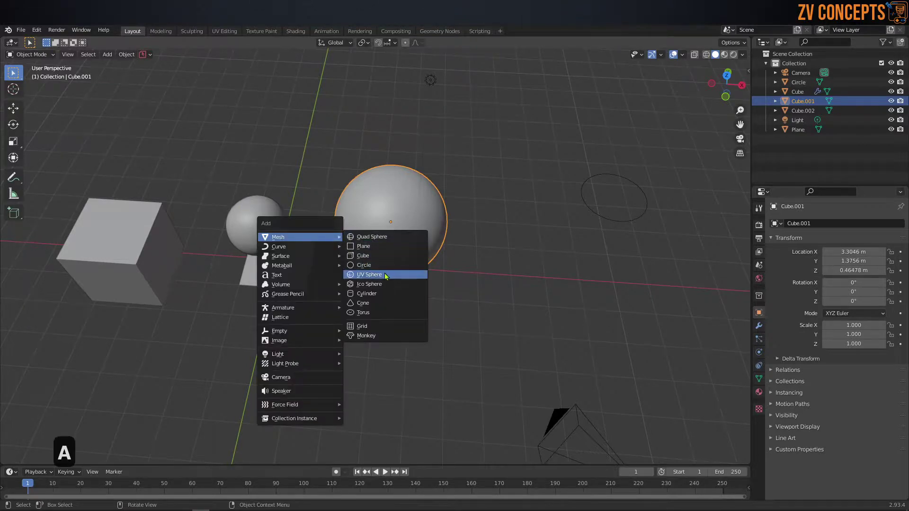
{"action": "left_click", "coordinate": [374, 274]}
{"action": "scroll", "coordinate": [345, 297], "scroll_direction": "down", "scroll_amount": 4}
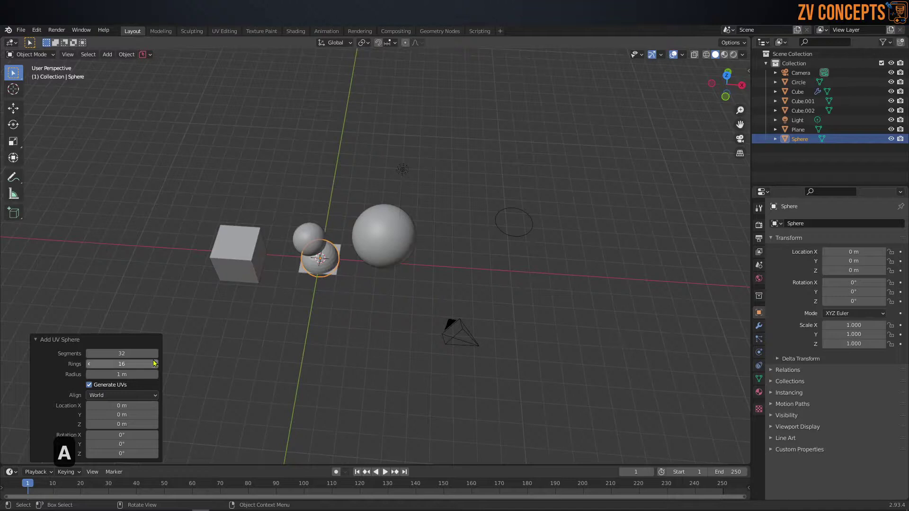
{"action": "left_click_drag", "start_coordinate": [122, 354], "coordinate": [156, 354]}
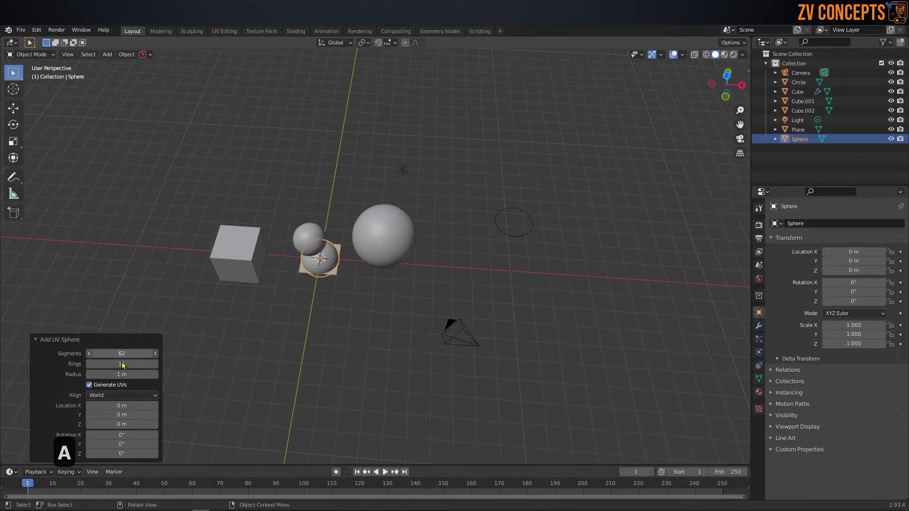
{"action": "scroll", "coordinate": [122, 365], "scroll_direction": "up", "scroll_amount": 5}
{"action": "key", "text": "KP_Decimal"}
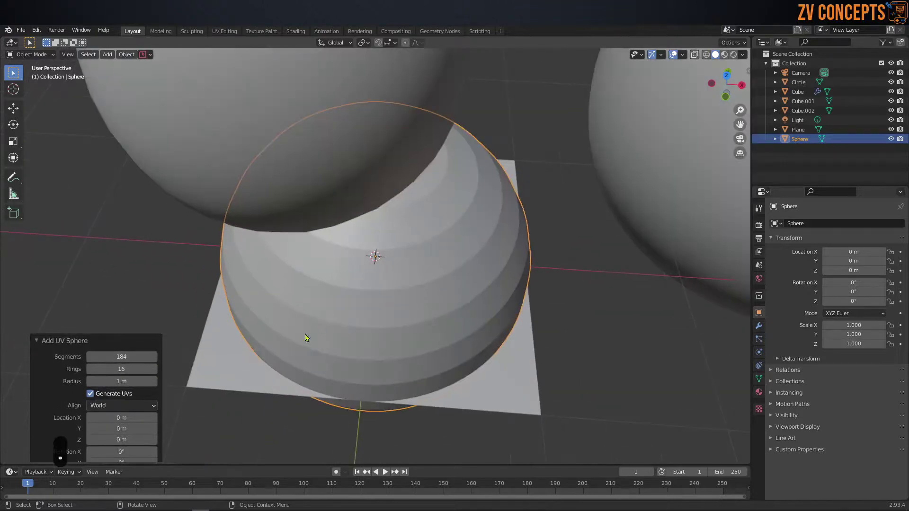
{"action": "left_click_drag", "start_coordinate": [131, 358], "coordinate": [177, 358]}
{"action": "scroll", "coordinate": [286, 319], "scroll_direction": "down", "scroll_amount": 10}
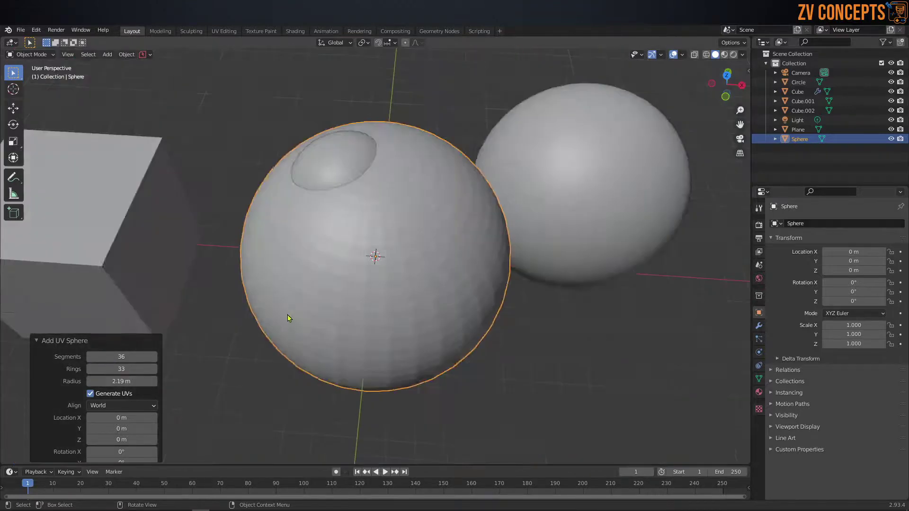
Step: Move the new sphere up and right to about X 9.62, Y 4.60, Z 4.19 m
{"action": "left_click", "coordinate": [447, 357]}
{"action": "left_click", "coordinate": [402, 260]}
{"action": "scroll", "coordinate": [412, 320], "scroll_direction": "down", "scroll_amount": 2}
{"action": "middle_click_drag", "start_coordinate": [412, 319], "coordinate": [413, 294]}
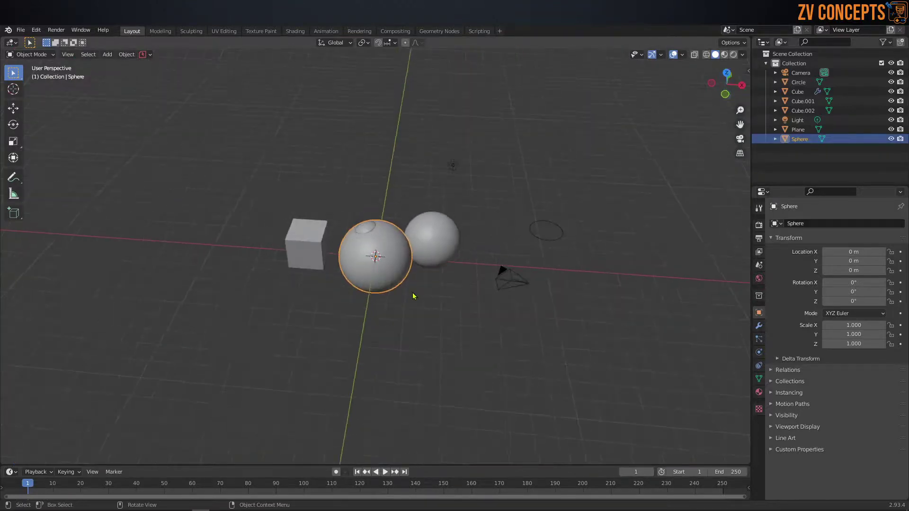
{"action": "key", "text": "g"}
{"action": "left_click", "coordinate": [569, 222]}
{"action": "middle_click_drag", "start_coordinate": [569, 222], "coordinate": [557, 212]}
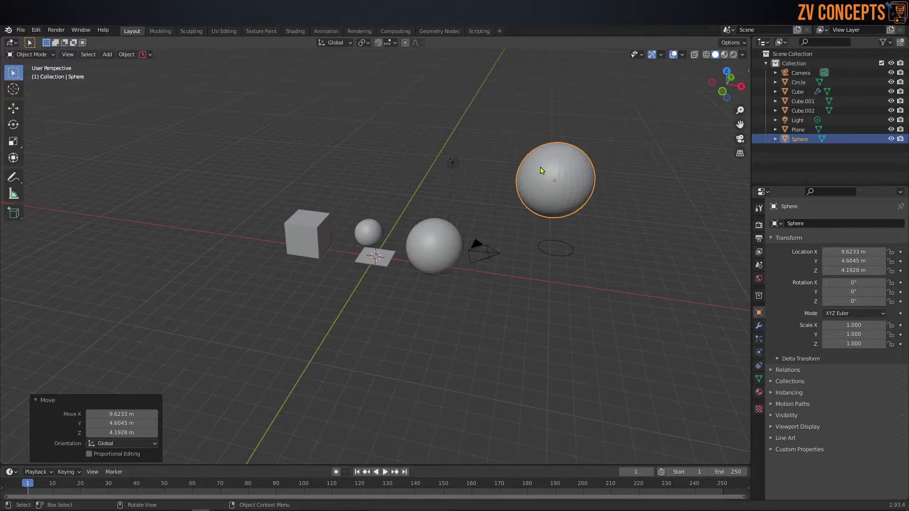
Step: Turn on the Wireframe viewport overlay for all objects
{"action": "scroll", "coordinate": [555, 168], "scroll_direction": "up", "scroll_amount": 2}
{"action": "middle_click_drag", "start_coordinate": [634, 162], "coordinate": [655, 177]}
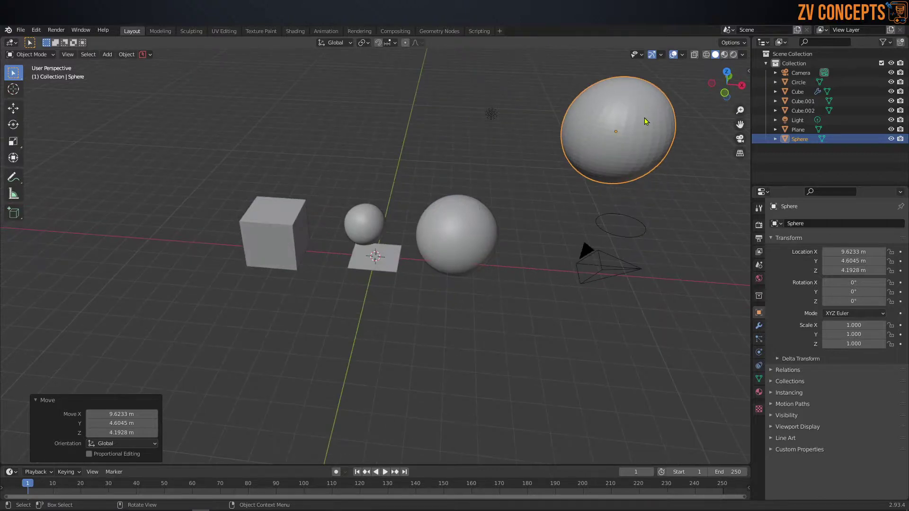
{"action": "left_click", "coordinate": [447, 227]}
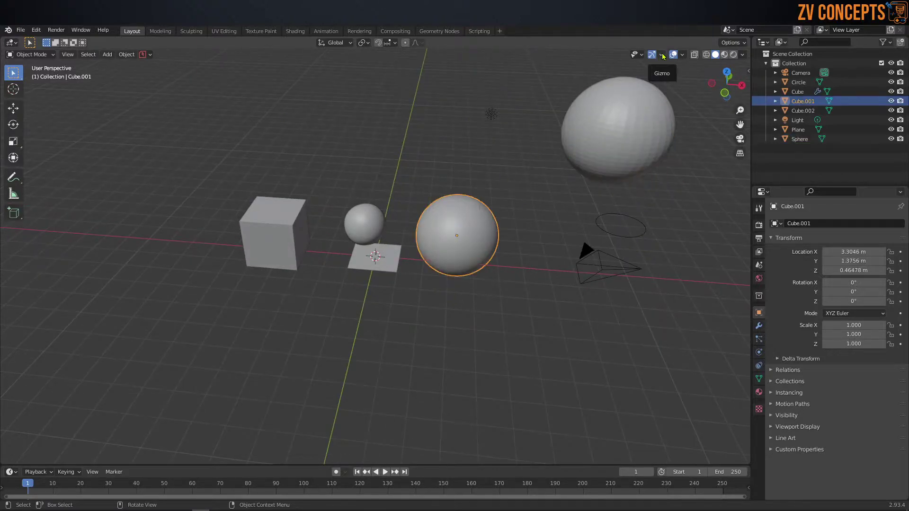
{"action": "left_click", "coordinate": [682, 55]}
{"action": "left_click", "coordinate": [682, 54]}
{"action": "left_click", "coordinate": [624, 215]}
Step: Orbit around the scene and select the far large sphere to inspect its wireframe
{"action": "middle_click_drag", "start_coordinate": [516, 209], "coordinate": [418, 255]}
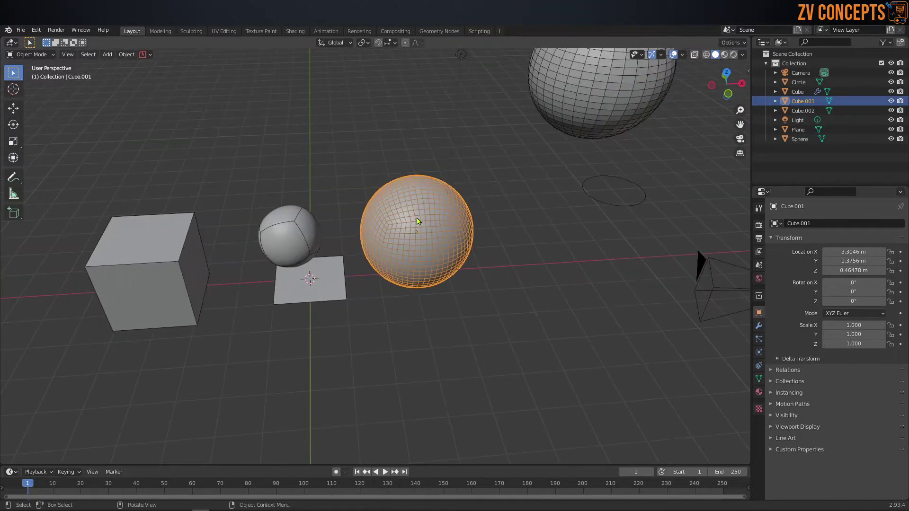
{"action": "middle_click_drag", "start_coordinate": [560, 138], "coordinate": [480, 157], "text": "shift"}
{"action": "left_click", "coordinate": [519, 89]}
{"action": "middle_click_drag", "start_coordinate": [521, 90], "coordinate": [510, 134]}
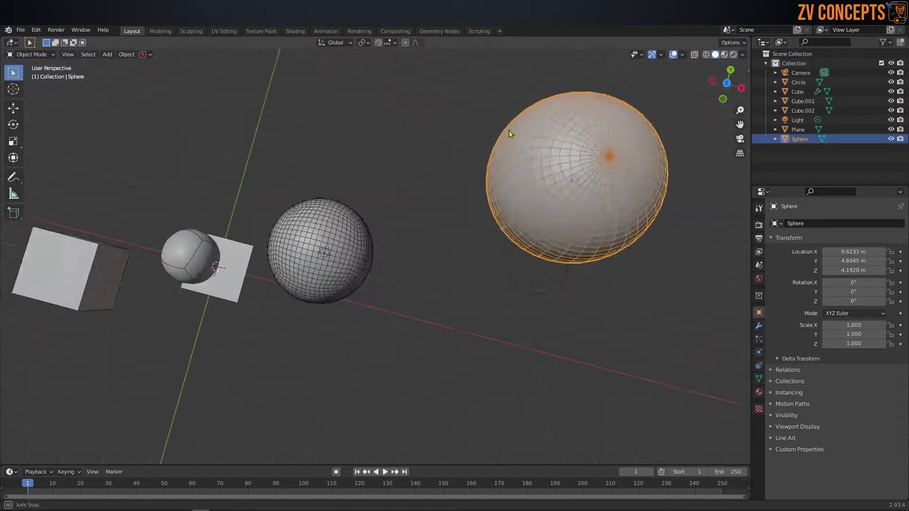
{"action": "scroll", "coordinate": [578, 127], "scroll_direction": "up", "scroll_amount": 2}
{"action": "scroll", "coordinate": [335, 277], "scroll_direction": "down", "scroll_amount": 1}
{"action": "middle_click_drag", "start_coordinate": [335, 276], "coordinate": [348, 147], "text": "shift"}
{"action": "scroll", "coordinate": [330, 273], "scroll_direction": "up", "scroll_amount": 2}
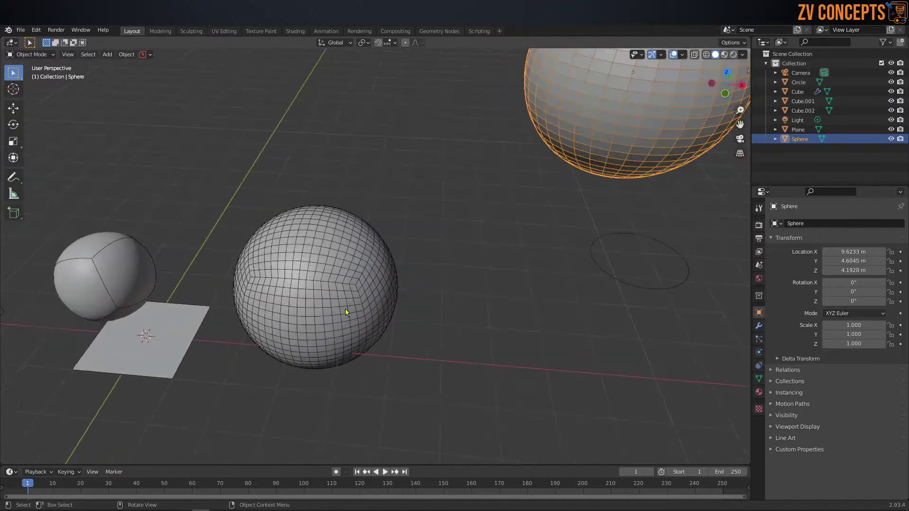
Step: Select the spheres Cube.001 and Cube in turn to examine their wireframes
{"action": "left_click", "coordinate": [330, 272]}
{"action": "middle_click_drag", "start_coordinate": [330, 274], "coordinate": [408, 225], "text": "shift"}
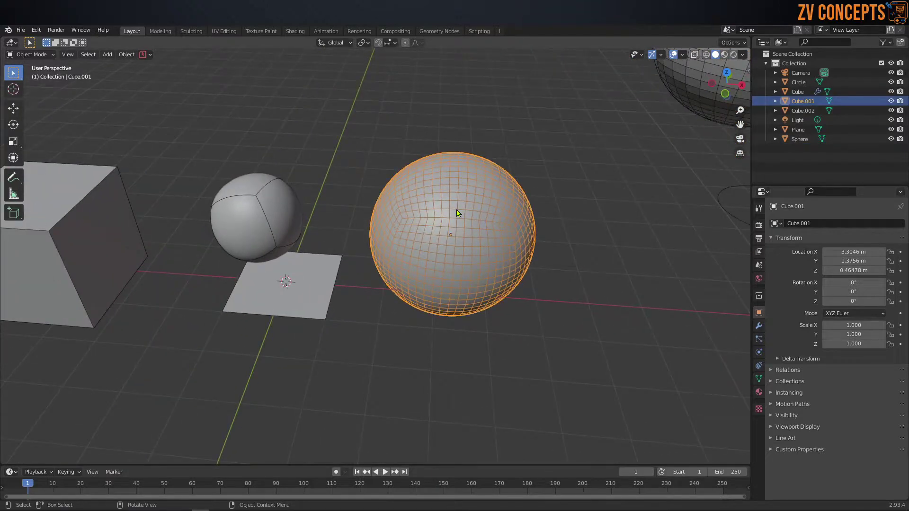
{"action": "left_click", "coordinate": [251, 219]}
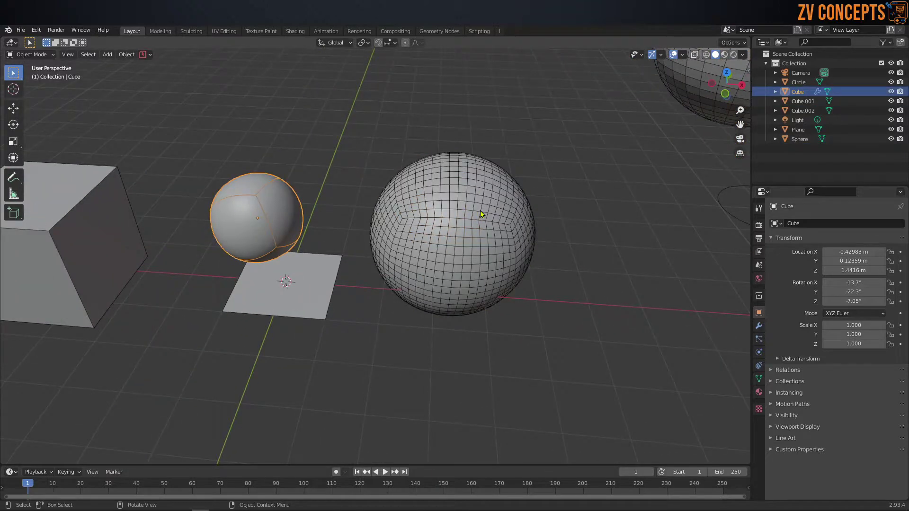
{"action": "scroll", "coordinate": [481, 213], "scroll_direction": "down", "scroll_amount": 3}
{"action": "middle_click_drag", "start_coordinate": [452, 237], "coordinate": [414, 241]}
{"action": "scroll", "coordinate": [431, 257], "scroll_direction": "up", "scroll_amount": 3}
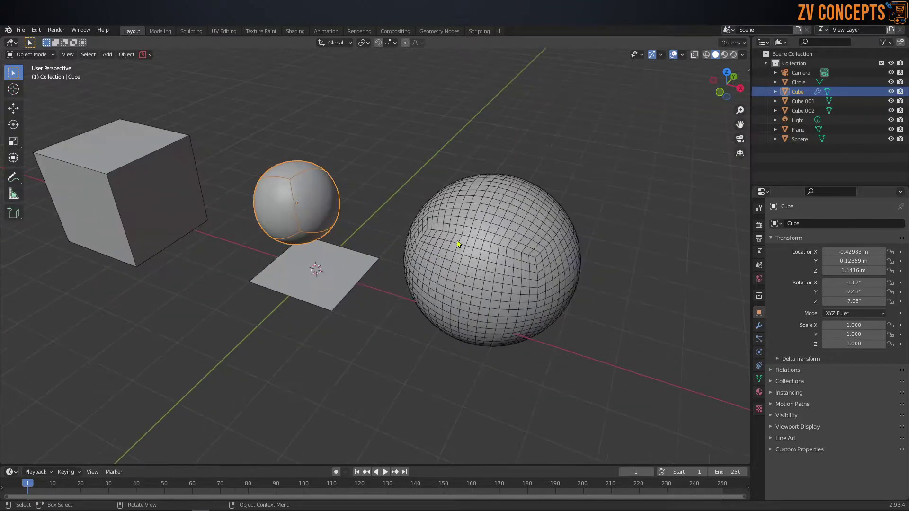
{"action": "left_click", "coordinate": [508, 232]}
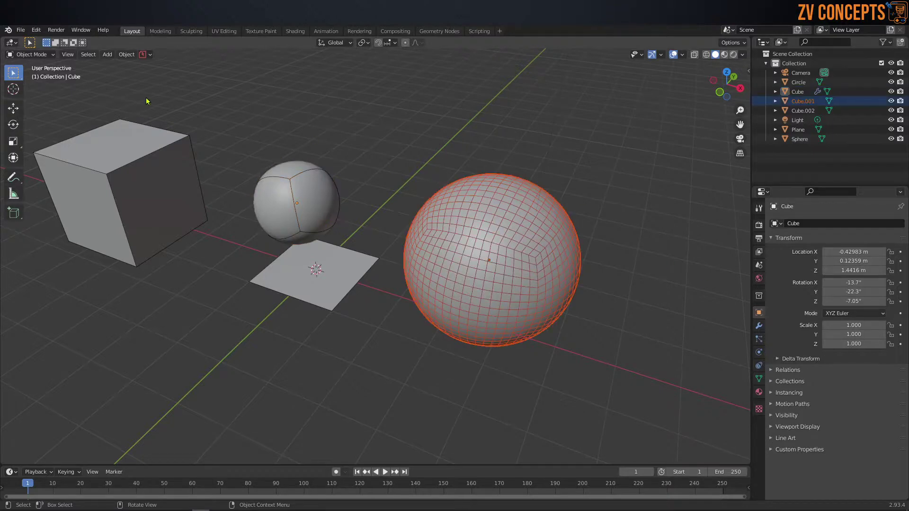
{"action": "middle_click_drag", "start_coordinate": [447, 180], "coordinate": [469, 185]}
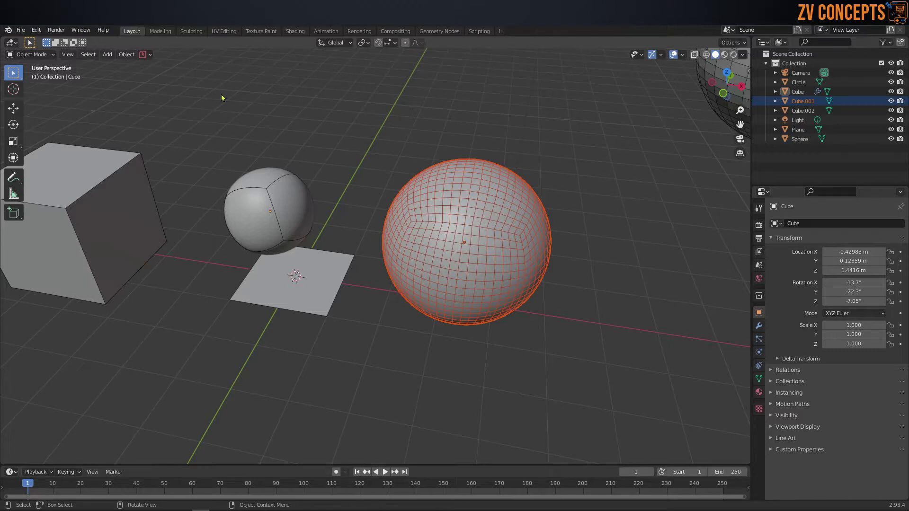
Step: Add an ico sphere with 2 subdivisions
{"action": "key", "text": "shift+a"}
{"action": "mouse_move", "coordinate": [323, 175]}
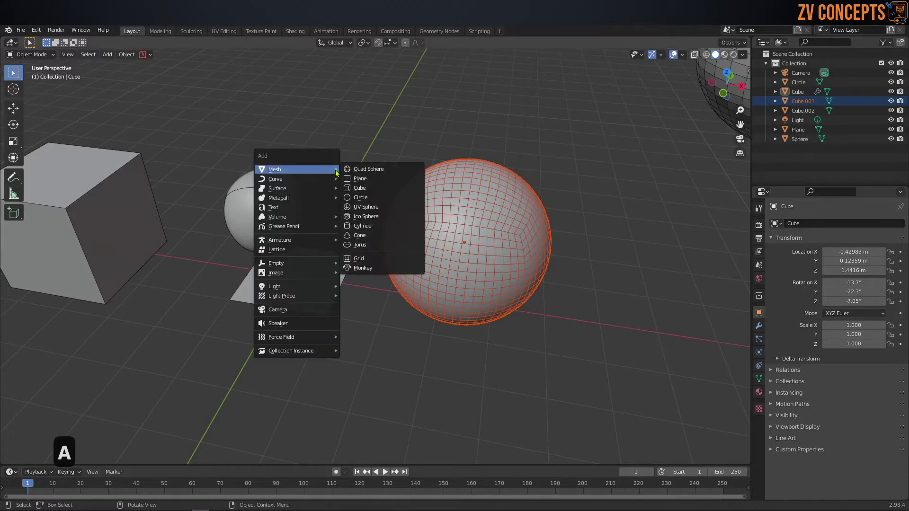
{"action": "left_click", "coordinate": [382, 216]}
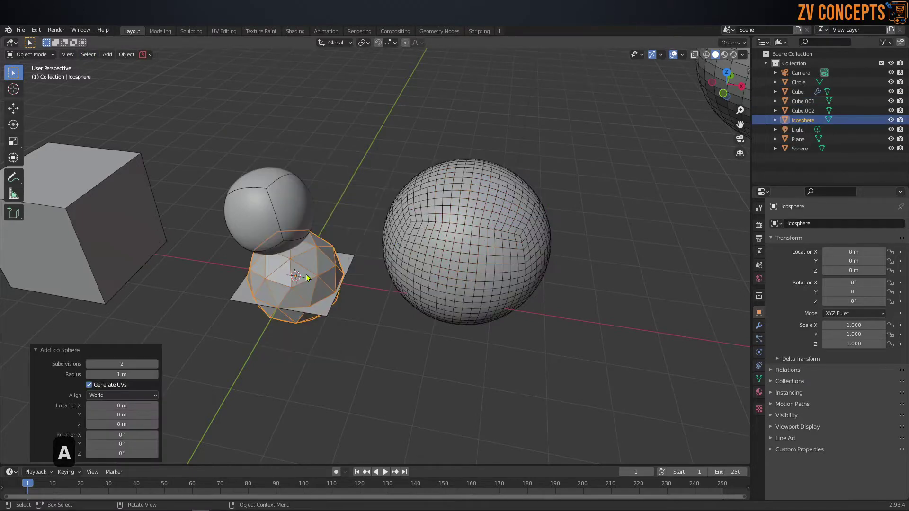
{"action": "scroll", "coordinate": [293, 278], "scroll_direction": "up", "scroll_amount": 2}
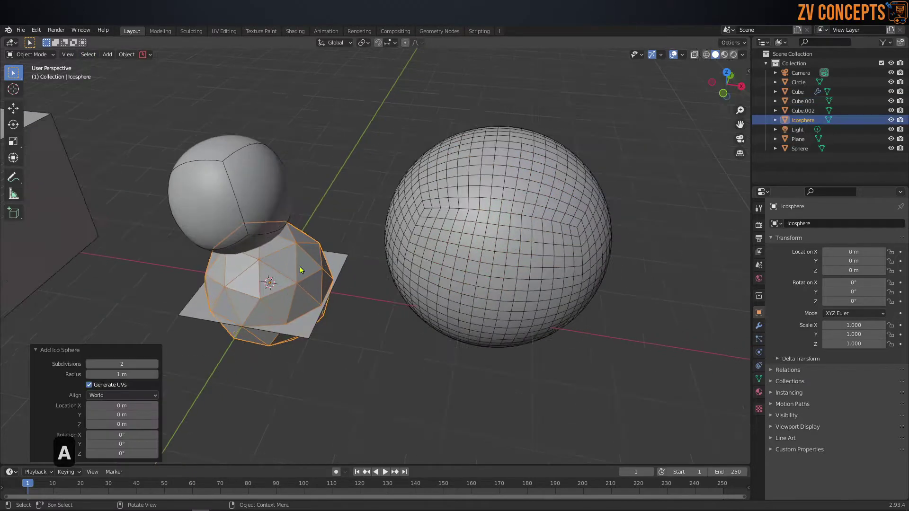
{"action": "left_click", "coordinate": [154, 364]}
{"action": "left_click", "coordinate": [154, 363]}
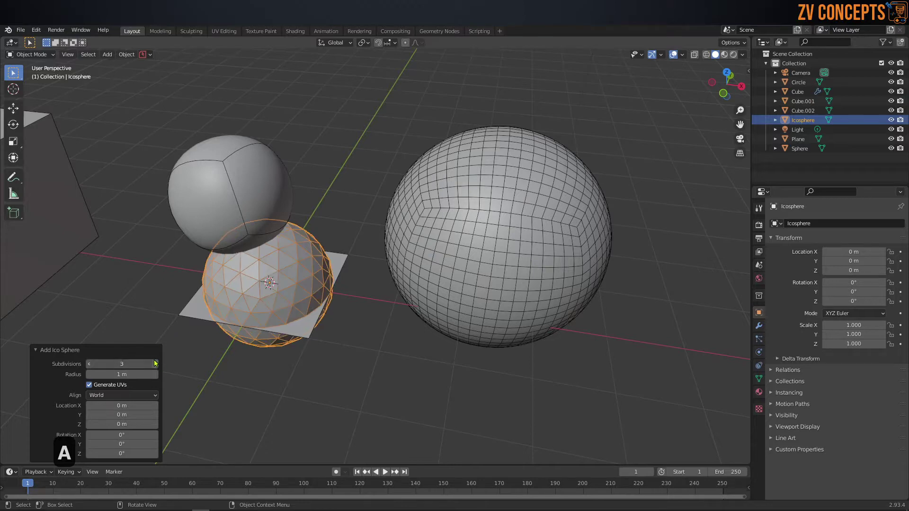
{"action": "left_click", "coordinate": [154, 363]}
{"action": "left_click", "coordinate": [154, 364]}
{"action": "left_click", "coordinate": [90, 366]}
{"action": "left_click", "coordinate": [90, 366]}
{"action": "left_click", "coordinate": [90, 366]}
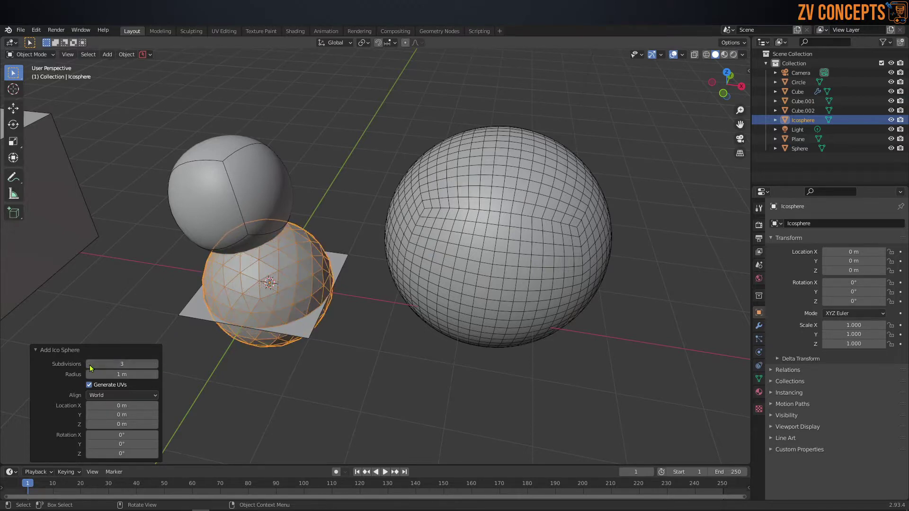
{"action": "left_click", "coordinate": [90, 365]}
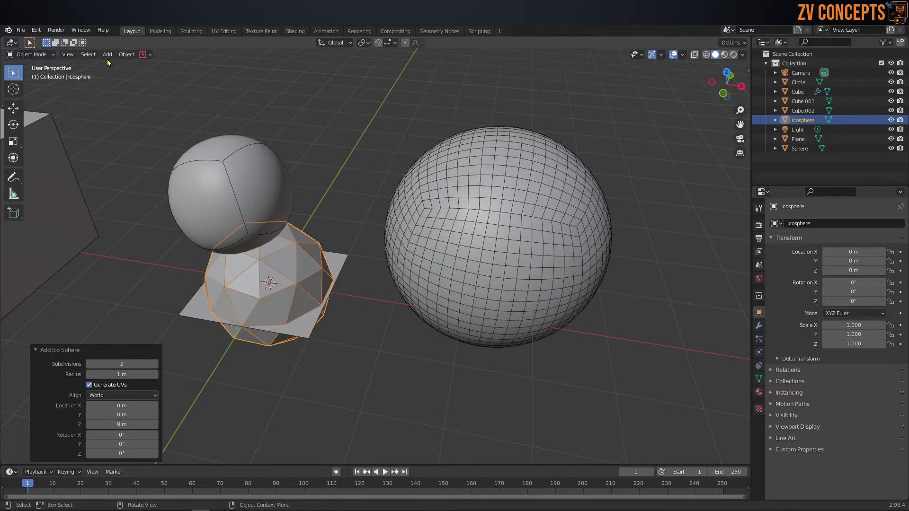
Step: Add a cylinder and place it right of the large sphere
{"action": "key", "text": "shift+a"}
{"action": "mouse_move", "coordinate": [345, 186]}
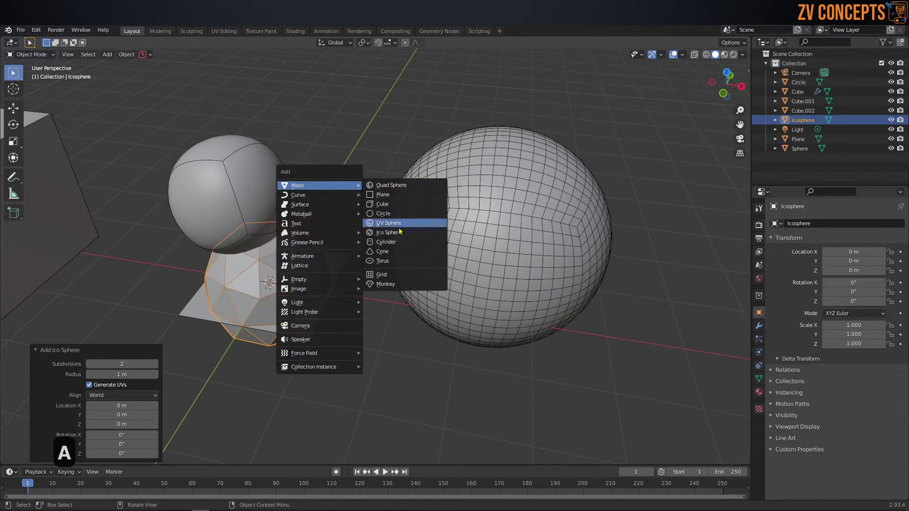
{"action": "left_click", "coordinate": [385, 242]}
{"action": "scroll", "coordinate": [362, 289], "scroll_direction": "down", "scroll_amount": 4}
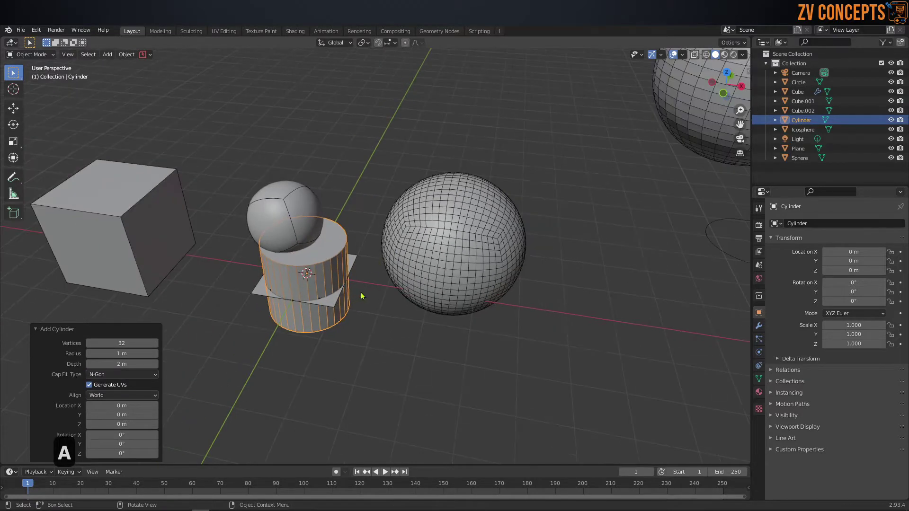
{"action": "key", "text": "g"}
{"action": "left_click", "coordinate": [700, 284]}
Step: Add a cone and place it on top of the large sphere
{"action": "key", "text": "shift+a"}
{"action": "mouse_move", "coordinate": [563, 277]}
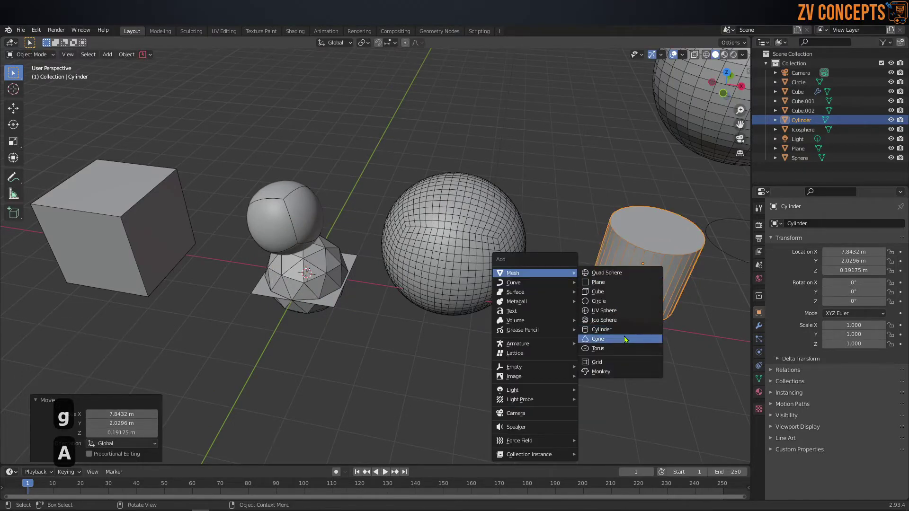
{"action": "left_click", "coordinate": [624, 340]}
{"action": "key", "text": "g"}
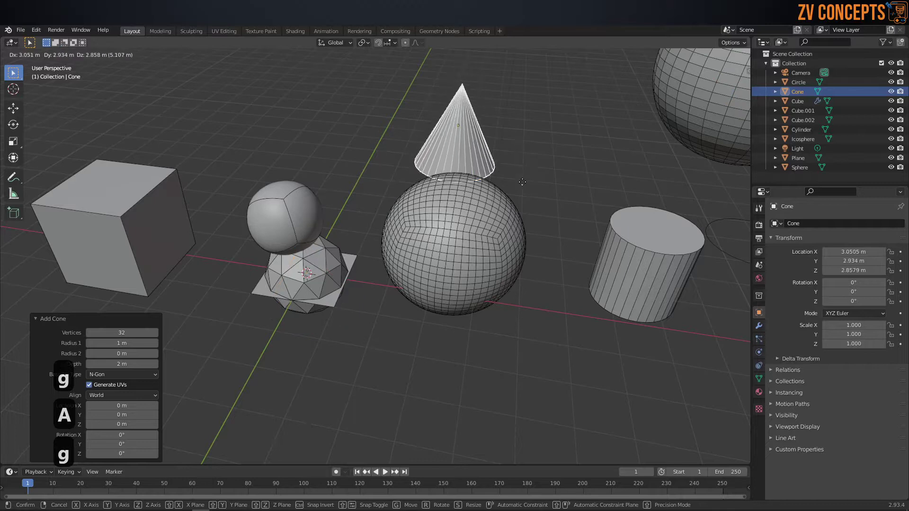
{"action": "left_click", "coordinate": [496, 202]}
Step: Add a torus with 32 major segments
{"action": "key", "text": "shift+a"}
{"action": "mouse_move", "coordinate": [452, 231]}
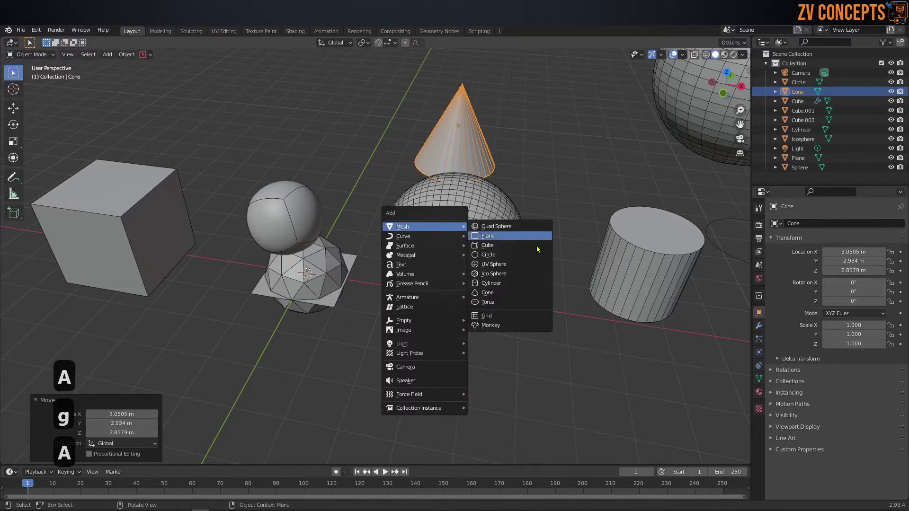
{"action": "left_click", "coordinate": [527, 303]}
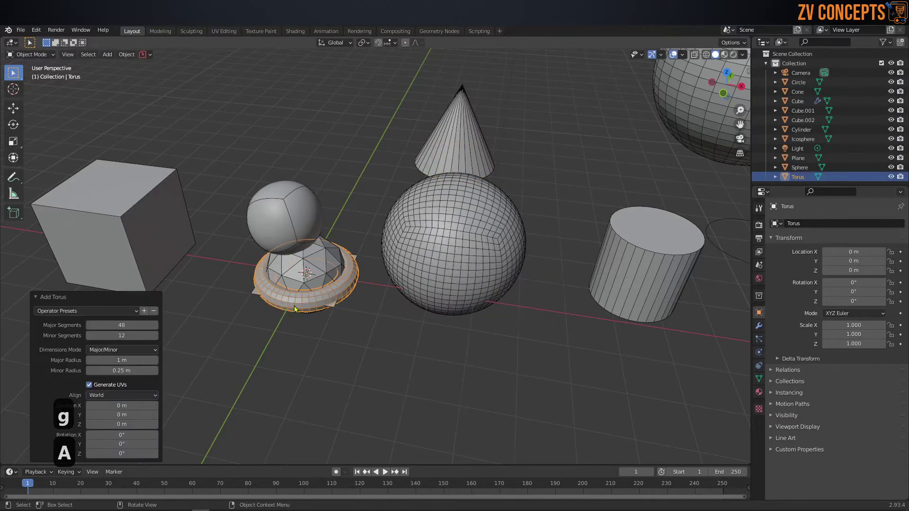
{"action": "mouse_move", "coordinate": [124, 325]}
{"action": "left_mouse_down"}
{"action": "mouse_move", "coordinate": [109, 325]}
{"action": "mouse_move", "coordinate": [143, 335]}
{"action": "mouse_move", "coordinate": [113, 335]}
{"action": "mouse_move", "coordinate": [122, 336]}
{"action": "left_mouse_up"}
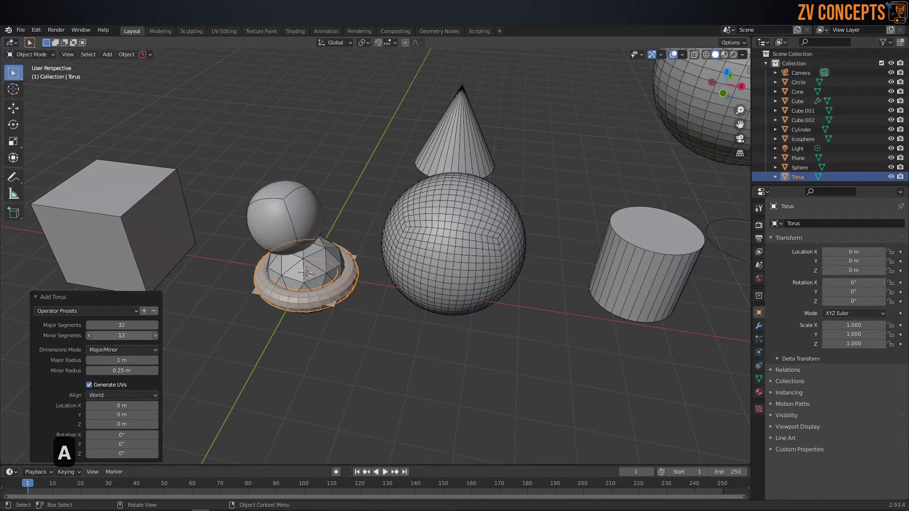
{"action": "left_click", "coordinate": [253, 317]}
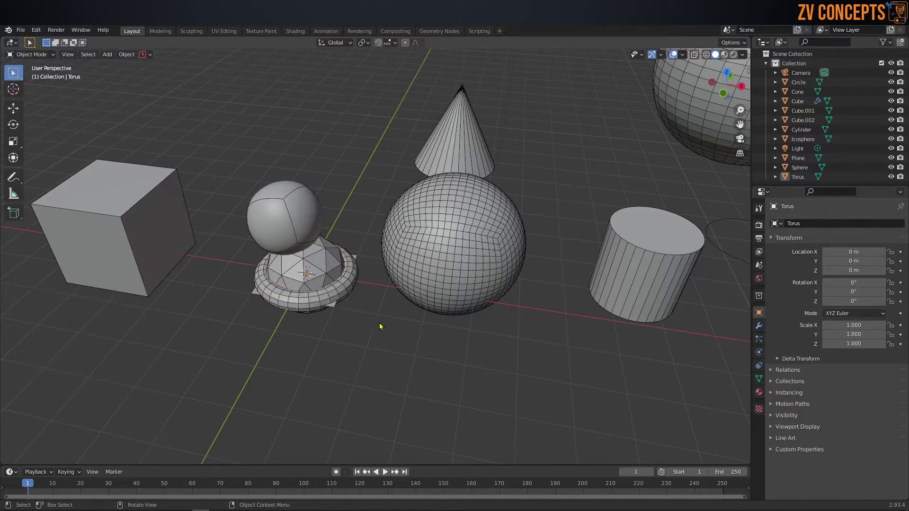
Step: Move the torus to X 5.9565, Y 0.064335, Z -1.7714 m, then bring up the Mesh add list
{"action": "left_click", "coordinate": [341, 295]}
{"action": "key", "text": "g"}
{"action": "left_click", "coordinate": [586, 394]}
{"action": "mouse_move", "coordinate": [540, 371]}
{"action": "middle_mouse_down"}
{"action": "mouse_move", "coordinate": [553, 332]}
{"action": "mouse_move", "coordinate": [554, 359]}
{"action": "middle_mouse_up"}
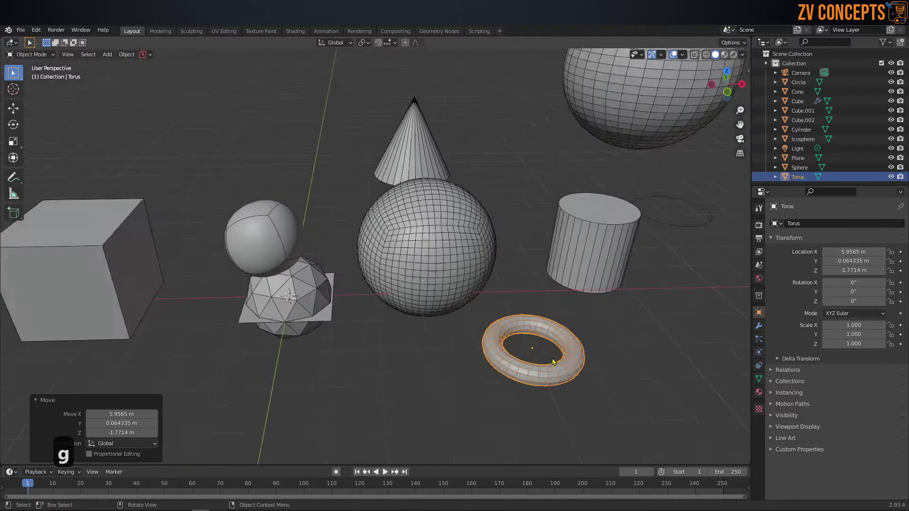
{"action": "scroll", "coordinate": [475, 334], "scroll_direction": "down", "scroll_amount": 2}
{"action": "key", "text": "shift+a"}
{"action": "mouse_move", "coordinate": [472, 326]}
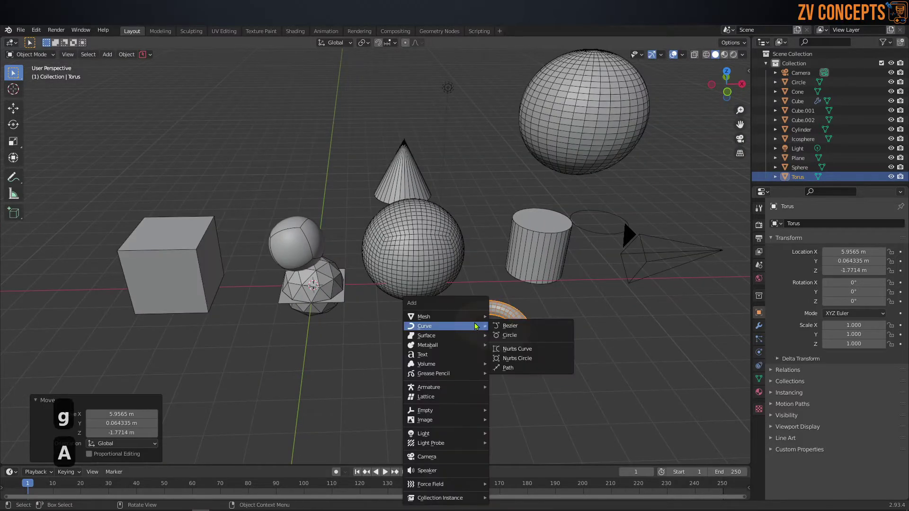